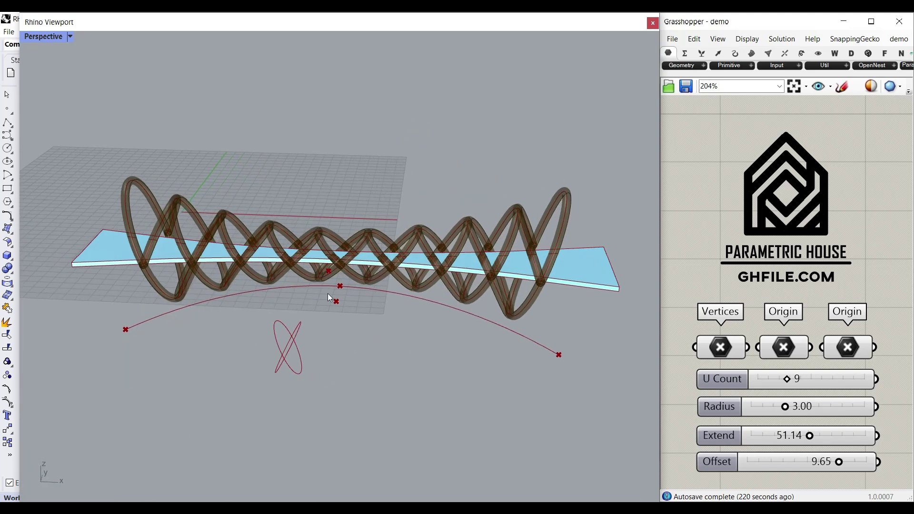
# Browse the Pedestrian Bridge in Jonava photo gallery to the fourth image, an aerial view of the whole bridge.
pyautogui.moveTo(695, 284); pyautogui.dragTo(694, 281, button='right')
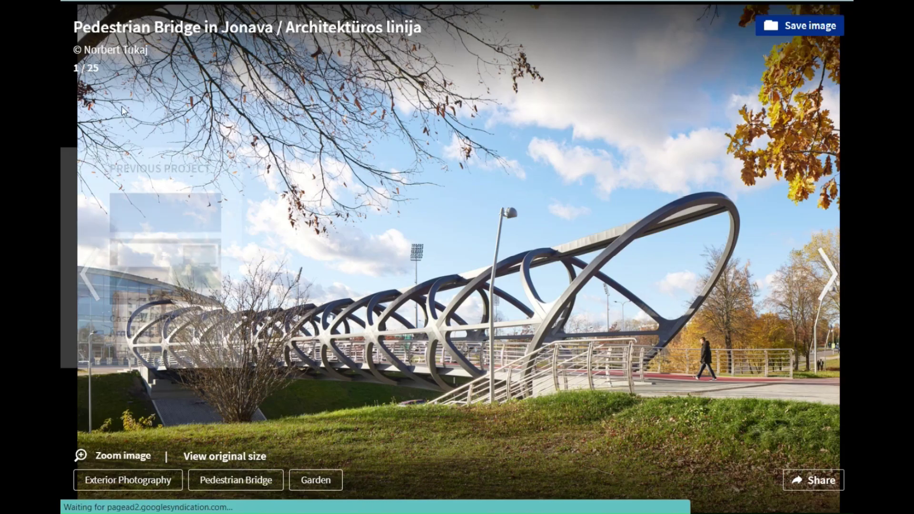
pyautogui.click(827, 278)
pyautogui.click(827, 281)
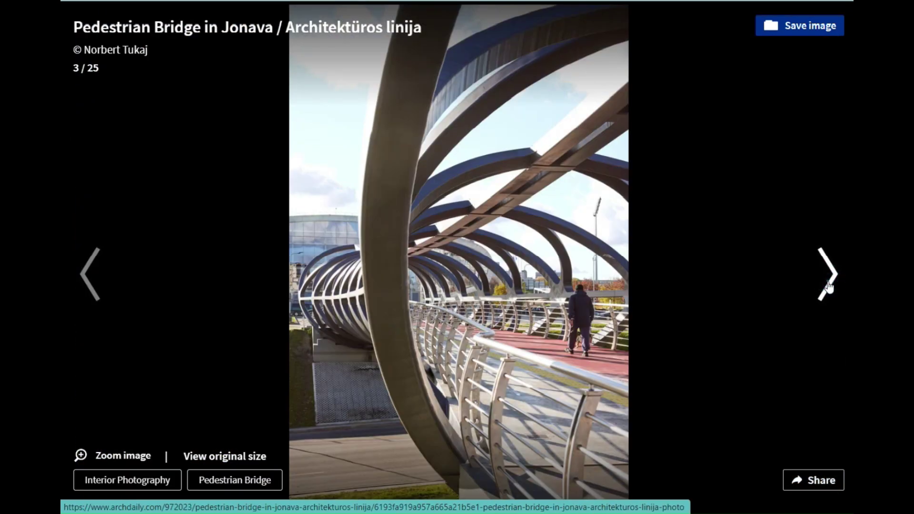
pyautogui.click(827, 281)
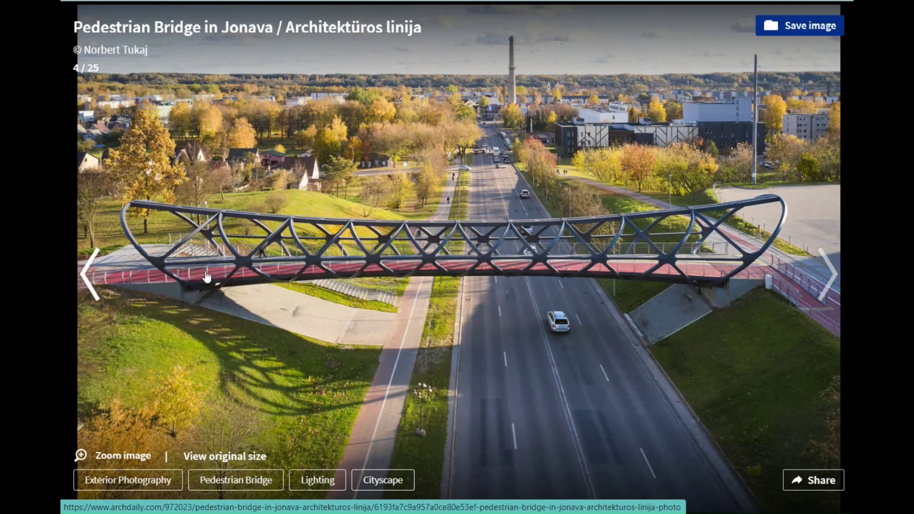
# Trace the tilted ring members at both ends of the bridge on the aerial photo.
pyautogui.moveTo(223, 263)
pyautogui.mouseDown()
pyautogui.moveTo(179, 285)
pyautogui.moveTo(117, 213)
pyautogui.mouseUp()
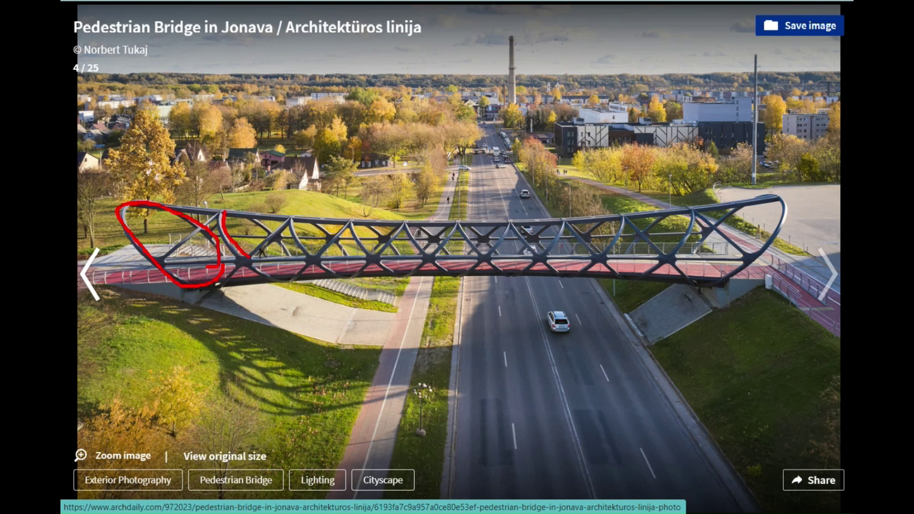
pyautogui.moveTo(768, 278); pyautogui.dragTo(694, 211)
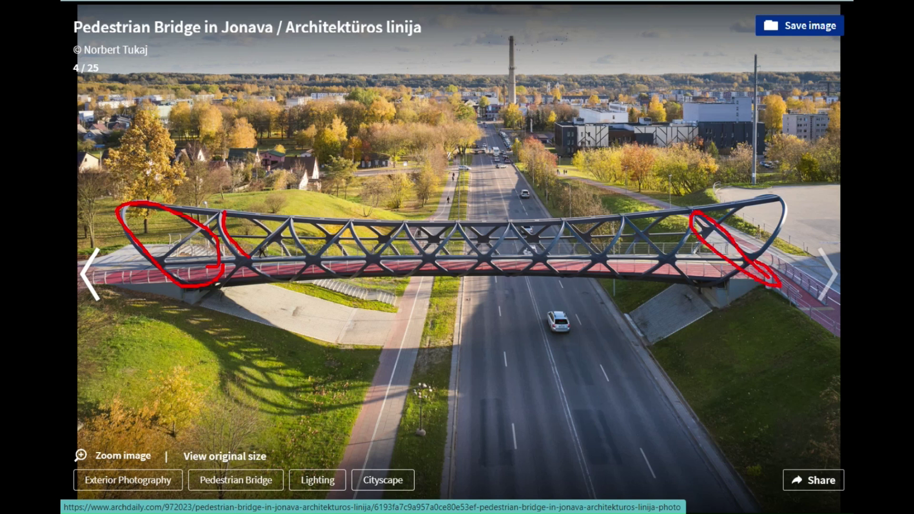
pyautogui.hotkey('ctrl', 'z')
pyautogui.moveTo(741, 254)
pyautogui.mouseDown()
pyautogui.moveTo(690, 206)
pyautogui.moveTo(748, 259)
pyautogui.mouseUp()
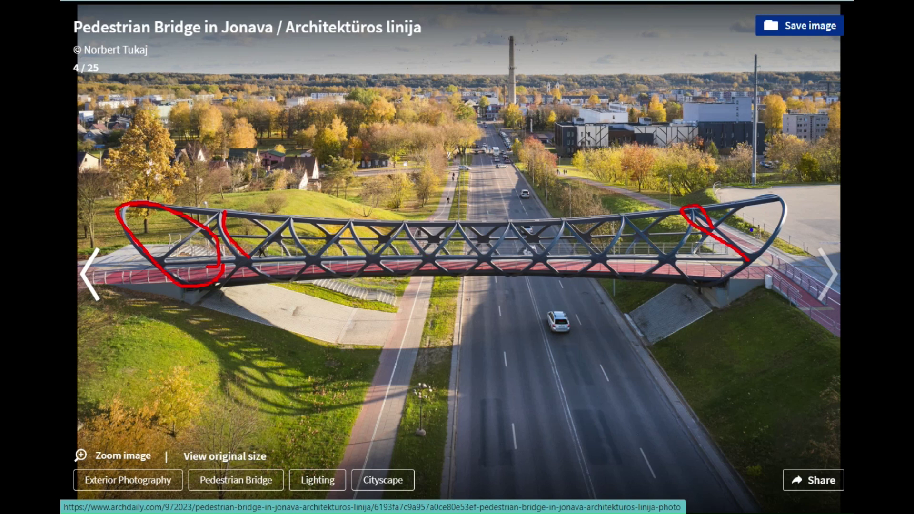
pyautogui.moveTo(726, 219)
pyautogui.mouseDown()
pyautogui.moveTo(785, 212)
pyautogui.moveTo(714, 276)
pyautogui.mouseUp()
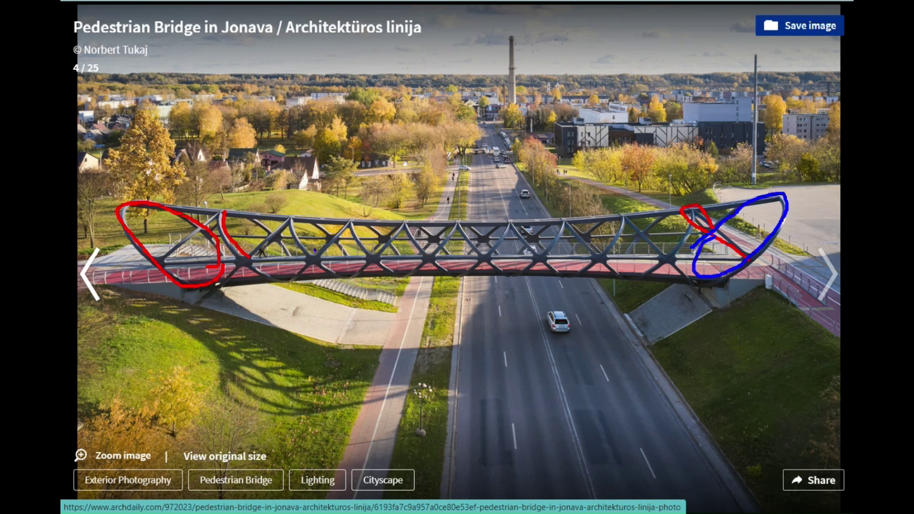
pyautogui.moveTo(180, 246)
pyautogui.mouseDown()
pyautogui.moveTo(224, 220)
pyautogui.moveTo(215, 240)
pyautogui.mouseUp()
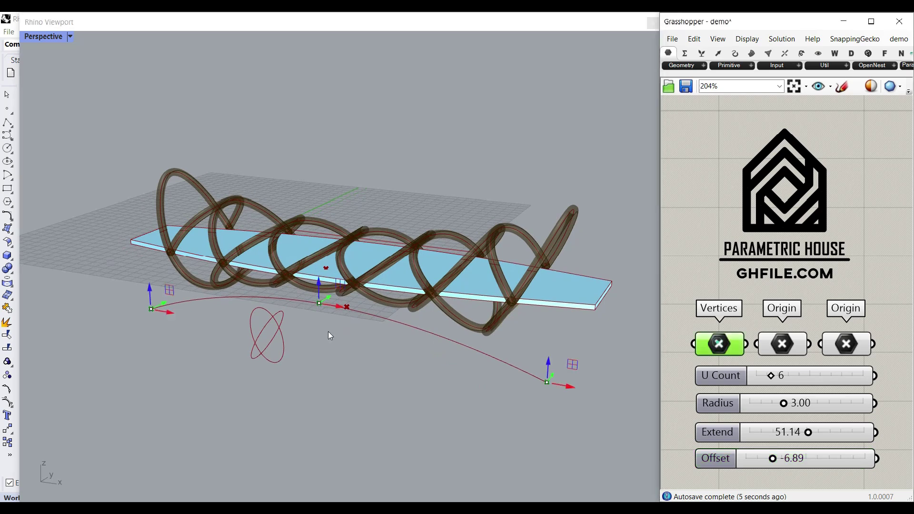
# In the Grasshopper demo file, move the curve's middle vertex inward and set Offset to 3.74.
pyautogui.moveTo(328, 331); pyautogui.dragTo(299, 300, button='right')
pyautogui.moveTo(313, 295); pyautogui.dragTo(342, 285)
pyautogui.click(778, 462)
pyautogui.moveTo(772, 460); pyautogui.dragTo(824, 458)
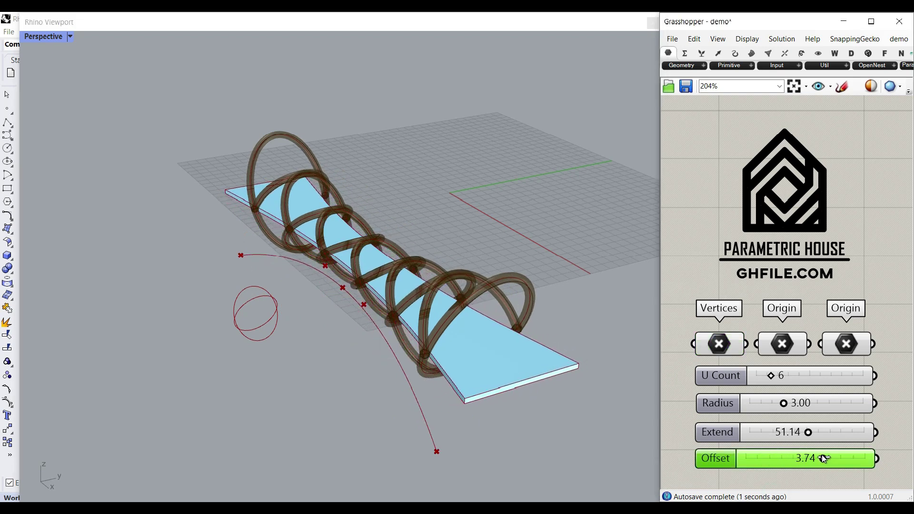
# Set Extend to 66.96 and U Count to 10 for the bridge.
pyautogui.moveTo(413, 326); pyautogui.dragTo(325, 292, button='right')
pyautogui.moveTo(807, 432); pyautogui.dragTo(827, 433)
pyautogui.moveTo(333, 333); pyautogui.dragTo(449, 342, button='right')
pyautogui.scroll(-4, 449, 342)
pyautogui.moveTo(266, 319); pyautogui.dragTo(287, 324, button='right')
pyautogui.moveTo(770, 376); pyautogui.dragTo(790, 375)
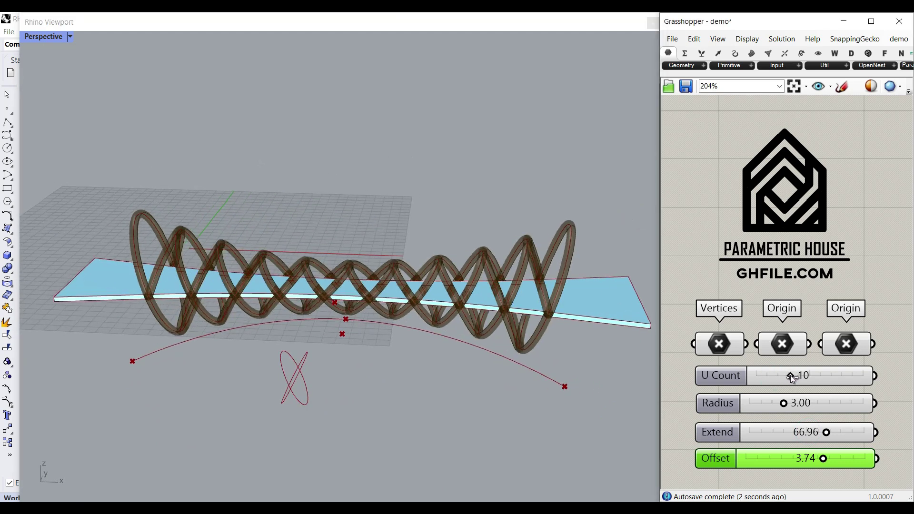
# Move the first Origin point beneath the bridge slightly along the Y axis.
pyautogui.click(783, 344)
pyautogui.moveTo(395, 356); pyautogui.dragTo(348, 341, button='right')
pyautogui.moveTo(388, 355); pyautogui.dragTo(397, 352)
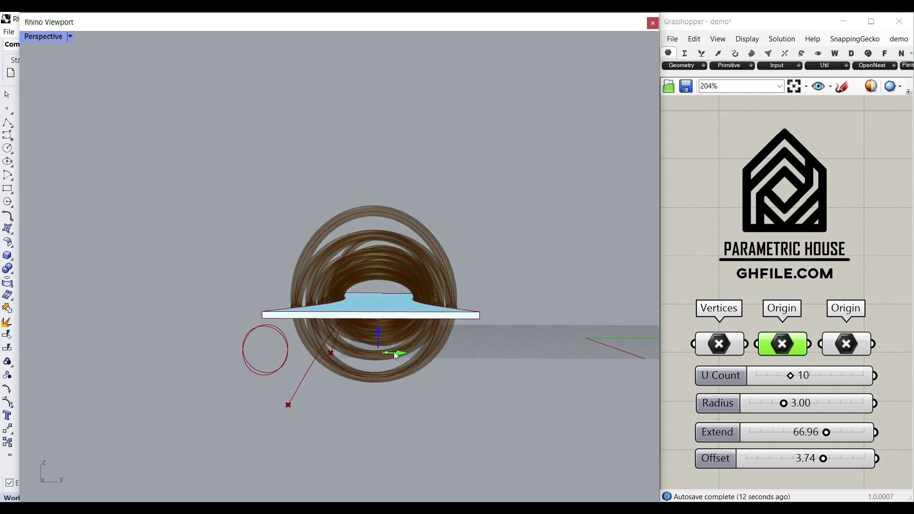
pyautogui.moveTo(395, 354); pyautogui.dragTo(352, 364, button='right')
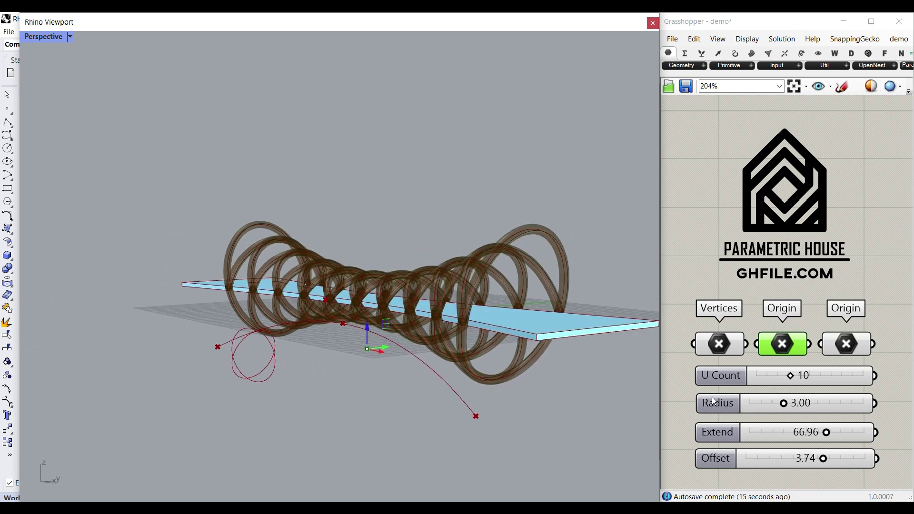
# Move the second Origin point near the deck slightly along the Z axis.
pyautogui.click(836, 347)
pyautogui.moveTo(298, 352); pyautogui.dragTo(329, 312, button='right')
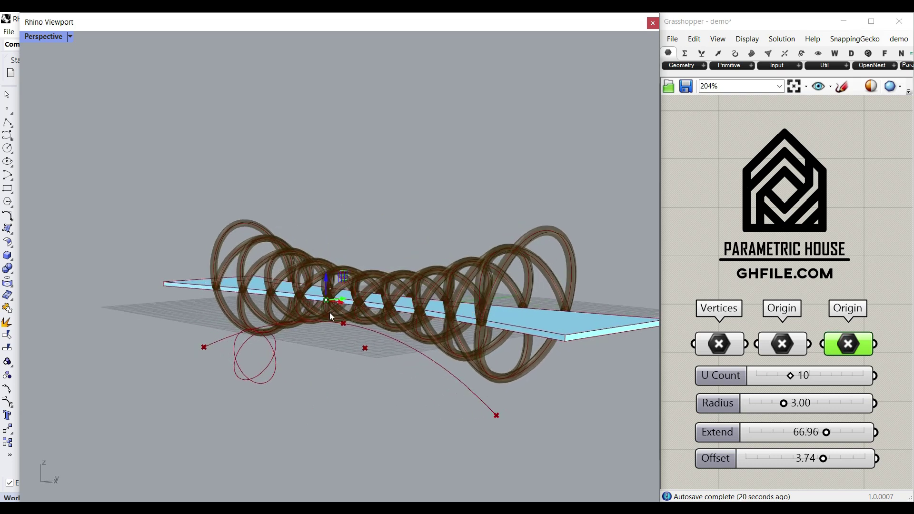
pyautogui.scroll(8, 273, 291)
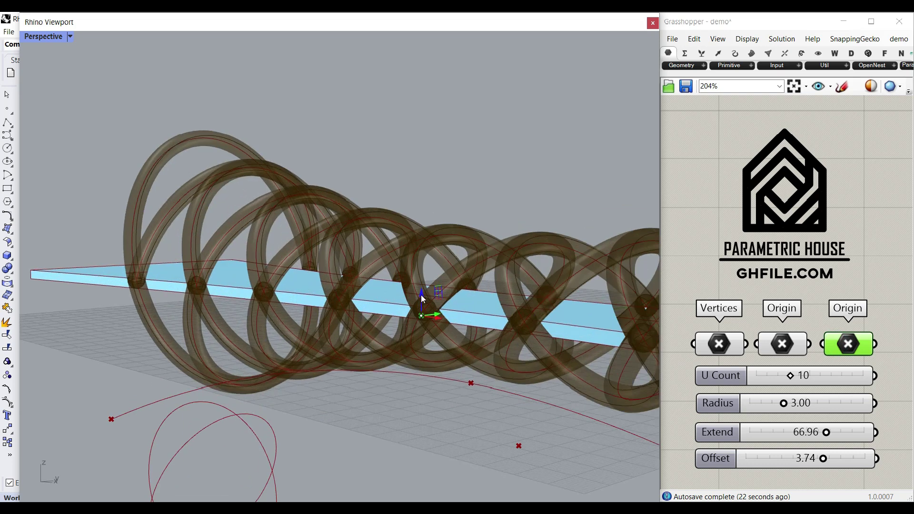
pyautogui.moveTo(422, 278)
pyautogui.mouseDown()
pyautogui.moveTo(423, 267)
pyautogui.moveTo(423, 288)
pyautogui.mouseUp()
pyautogui.scroll(-3, 331, 295)
pyautogui.moveTo(331, 291); pyautogui.dragTo(334, 394, button='right')
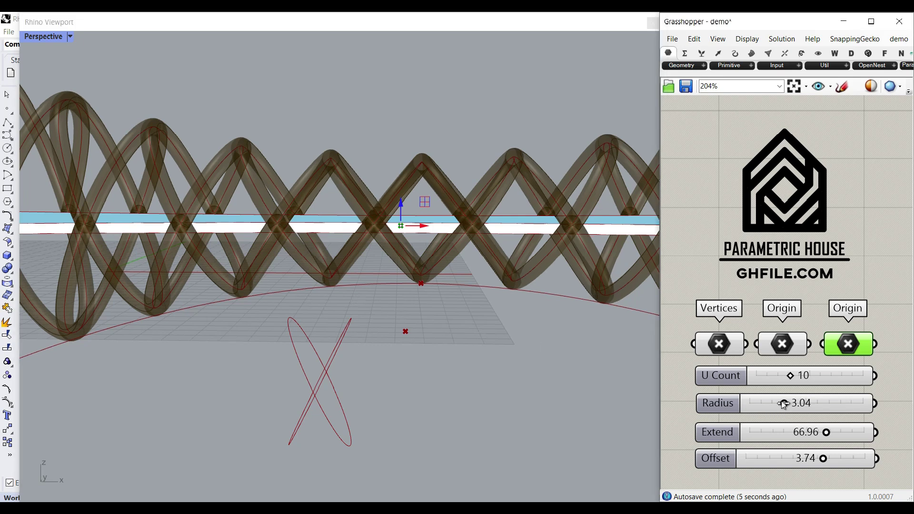
# Set Radius to 2.66 and adjust the position of the curve's middle vertex.
pyautogui.moveTo(773, 406); pyautogui.dragTo(769, 405)
pyautogui.moveTo(404, 293); pyautogui.dragTo(350, 293, button='right')
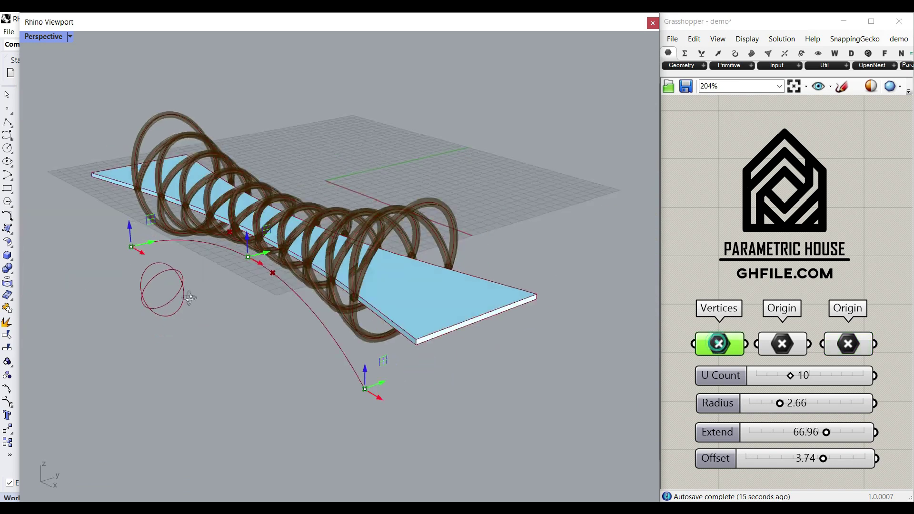
pyautogui.moveTo(304, 248); pyautogui.dragTo(289, 238, button='right')
pyautogui.moveTo(271, 232); pyautogui.dragTo(279, 198)
pyautogui.moveTo(277, 194)
pyautogui.mouseDown(button='right')
pyautogui.moveTo(333, 190)
pyautogui.moveTo(277, 211)
pyautogui.mouseUp(button='right')
pyautogui.scroll(-5, 333, 200)
pyautogui.moveTo(276, 224); pyautogui.dragTo(276, 243)
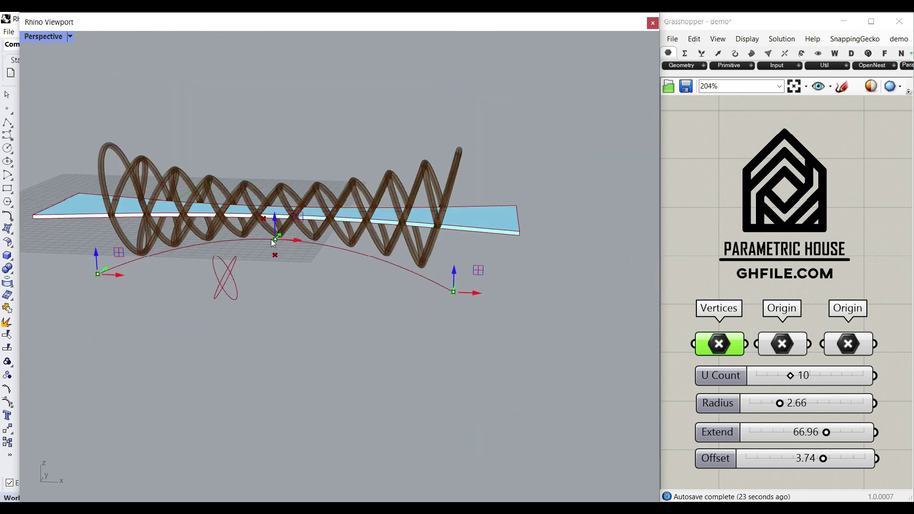
# Examine the bridge from its end, looking along the deck through the rings.
pyautogui.moveTo(277, 244); pyautogui.dragTo(373, 233, button='right')
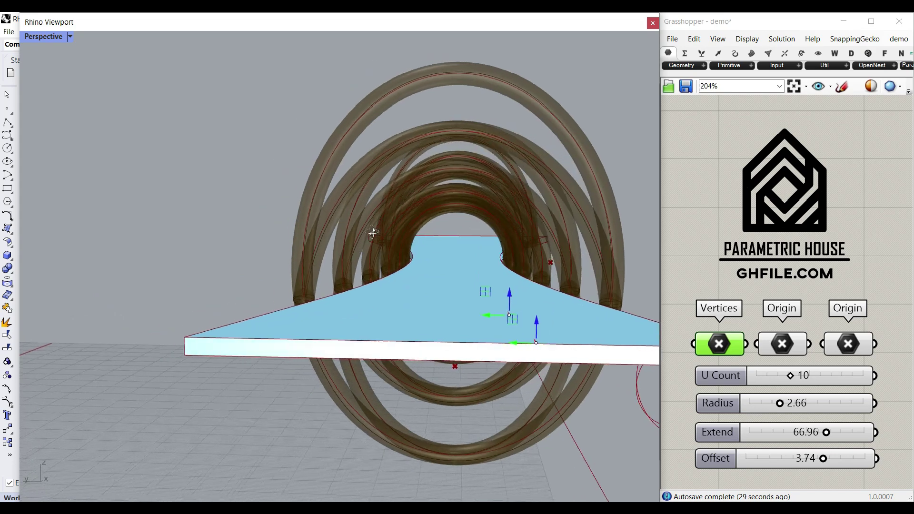
pyautogui.scroll(6, 445, 242)
pyautogui.moveTo(449, 239); pyautogui.dragTo(440, 236, button='right')
pyautogui.scroll(3, 440, 237)
pyautogui.moveTo(398, 282); pyautogui.dragTo(377, 320, button='right')
pyautogui.scroll(-5, 477, 295)
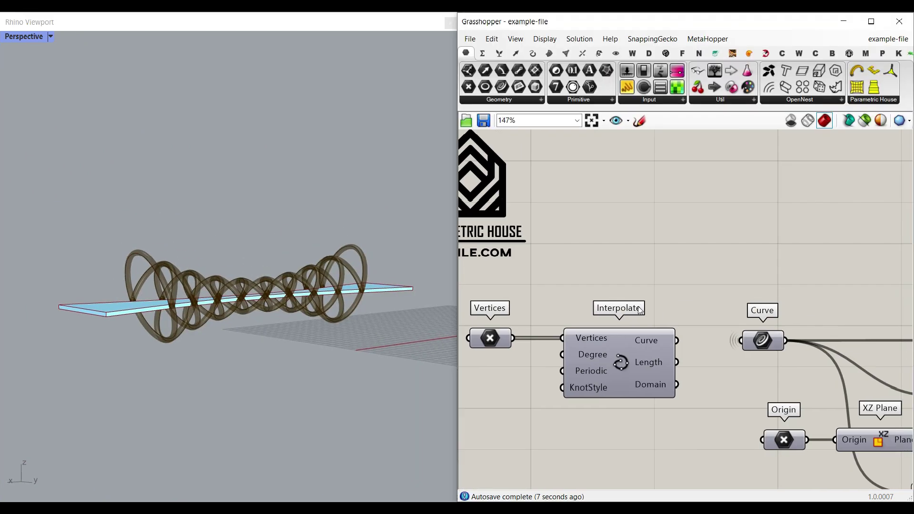
# In example-file, hide the bridge components' preview and show only the Vertices points and the Interpolate curve.
pyautogui.scroll(-5, 627, 289)
pyautogui.moveTo(893, 386); pyautogui.dragTo(576, 247)
pyautogui.rightClick(678, 204)
pyautogui.click(694, 222)
pyautogui.scroll(8, 628, 247)
pyautogui.scroll(4, 621, 244)
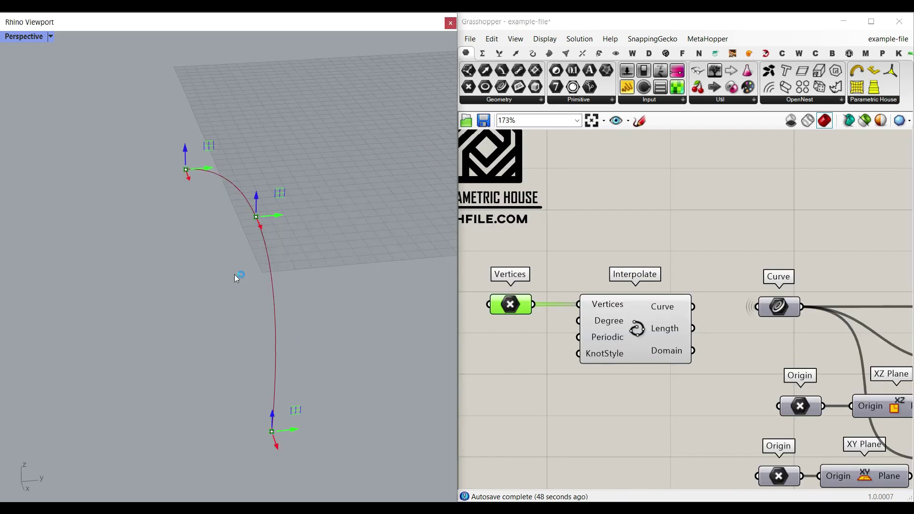
# Select the Vertices points and adjust the position of the interpolated curve's middle vertex.
pyautogui.keyDown('shift'); pyautogui.moveTo(234, 274); pyautogui.dragTo(219, 249, button='right'); pyautogui.keyUp('shift')
pyautogui.click(607, 234)
pyautogui.moveTo(517, 292); pyautogui.dragTo(596, 283, button='right')
pyautogui.click(587, 294)
pyautogui.moveTo(257, 185)
pyautogui.mouseDown()
pyautogui.moveTo(273, 186)
pyautogui.moveTo(247, 186)
pyautogui.mouseUp()
pyautogui.moveTo(228, 223); pyautogui.dragTo(249, 206, button='right')
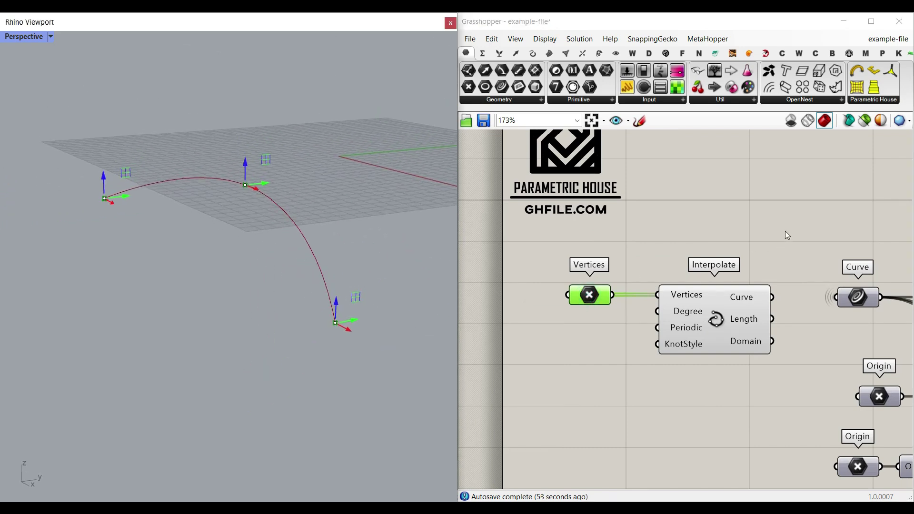
pyautogui.click(781, 230)
# Highlight the Interpolate curve that feeds the Curve parameter and the mirror components.
pyautogui.scroll(-3, 736, 260)
pyautogui.moveTo(736, 260); pyautogui.dragTo(620, 255, button='right')
pyautogui.moveTo(692, 261); pyautogui.dragTo(667, 252, button='right')
pyautogui.scroll(4, 649, 317)
pyautogui.scroll(-4, 645, 285)
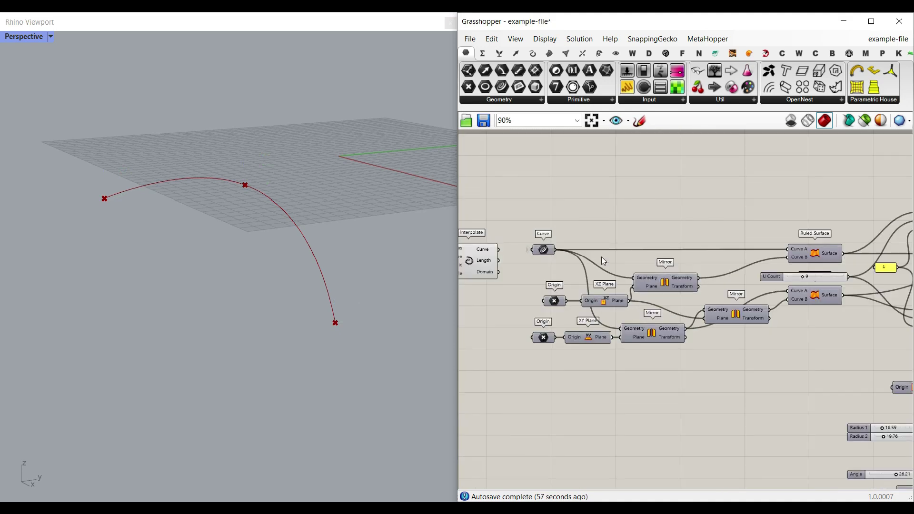
pyautogui.click(482, 261)
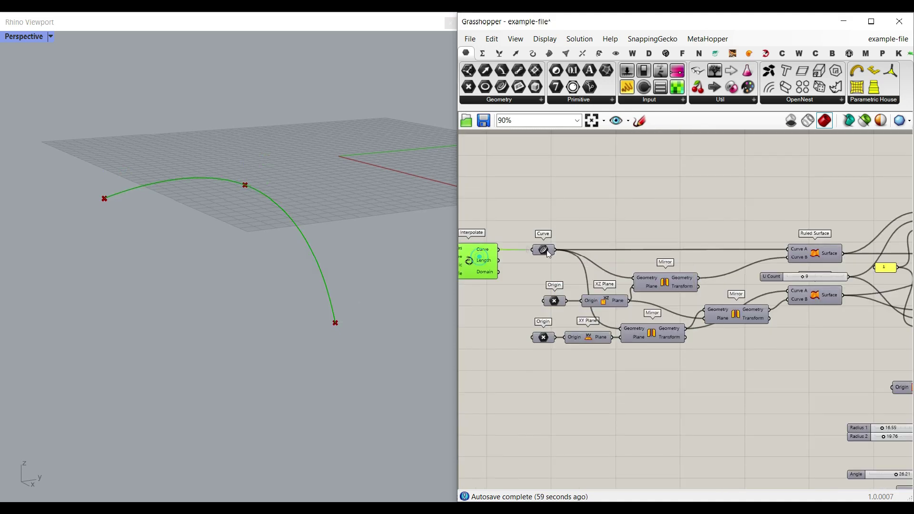
# Turn on the preview of the Mirror that reflects the curve across the XZ Plane and select it.
pyautogui.rightClick(666, 284)
pyautogui.click(696, 296)
pyautogui.click(664, 281)
pyautogui.moveTo(367, 261); pyautogui.dragTo(262, 265, button='right')
# Turn on the preview of the XZ Plane and its Origin point.
pyautogui.scroll(3, 599, 301)
pyautogui.rightClick(606, 299)
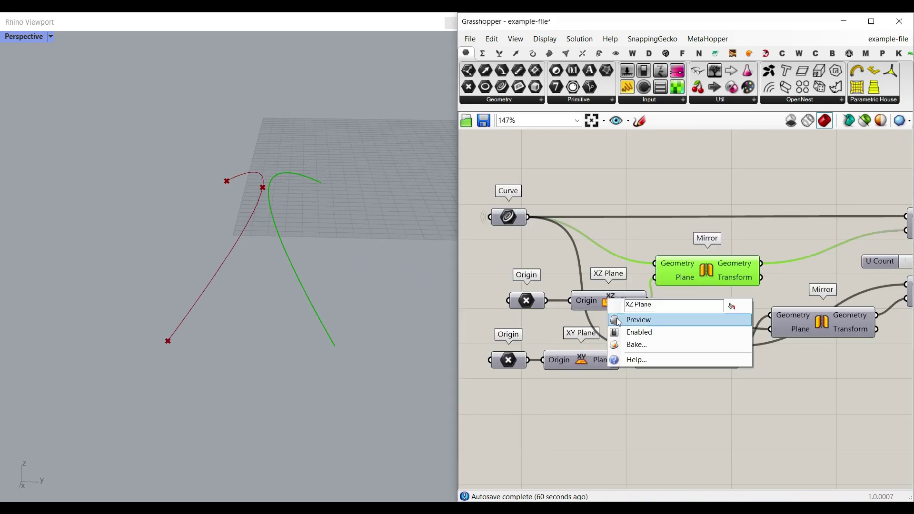
pyautogui.click(616, 319)
pyautogui.rightClick(530, 301)
pyautogui.click(552, 286)
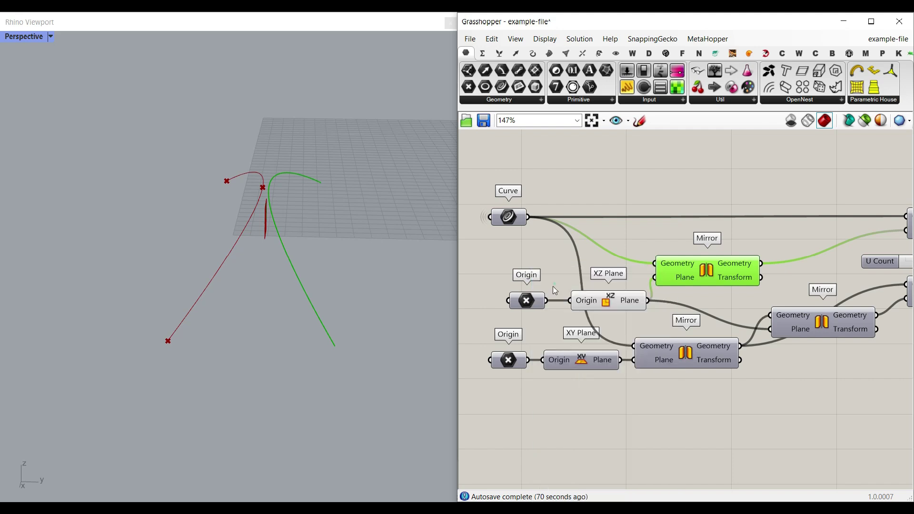
# Move the XZ Plane's Origin point along the Y axis to widen the gap between the curve and its mirrored copy.
pyautogui.click(524, 297)
pyautogui.scroll(2, 267, 218)
pyautogui.scroll(4, 267, 218)
pyautogui.moveTo(267, 218); pyautogui.dragTo(304, 230, button='right')
pyautogui.moveTo(269, 215); pyautogui.dragTo(307, 214)
pyautogui.moveTo(307, 215); pyautogui.dragTo(285, 205, button='right')
pyautogui.click(621, 328)
# Turn on the preview of the Mirror that reflects the curve across the XY Plane and select it.
pyautogui.rightClick(688, 362)
pyautogui.click(691, 373)
pyautogui.click(681, 353)
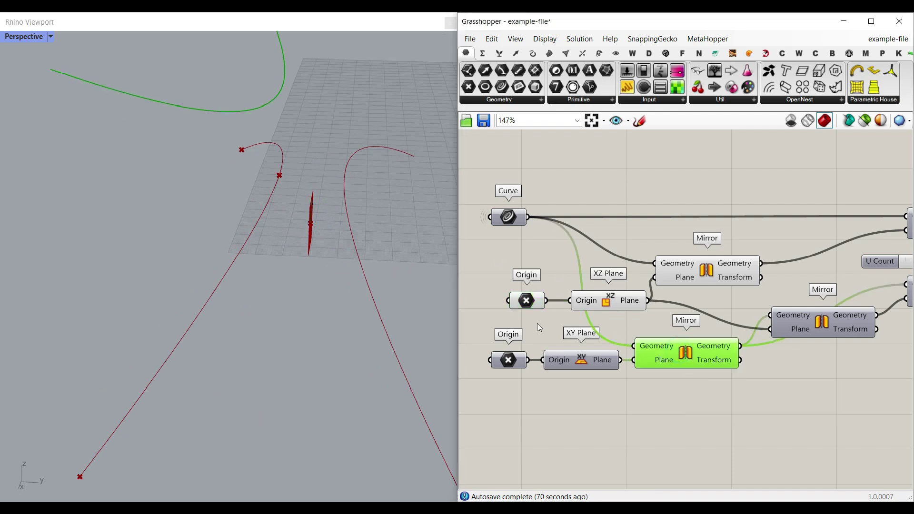
# Turn on the preview of the XY Plane and its Origin point, and select that origin.
pyautogui.rightClick(584, 364)
pyautogui.click(597, 380)
pyautogui.moveTo(327, 310); pyautogui.dragTo(353, 291, button='right')
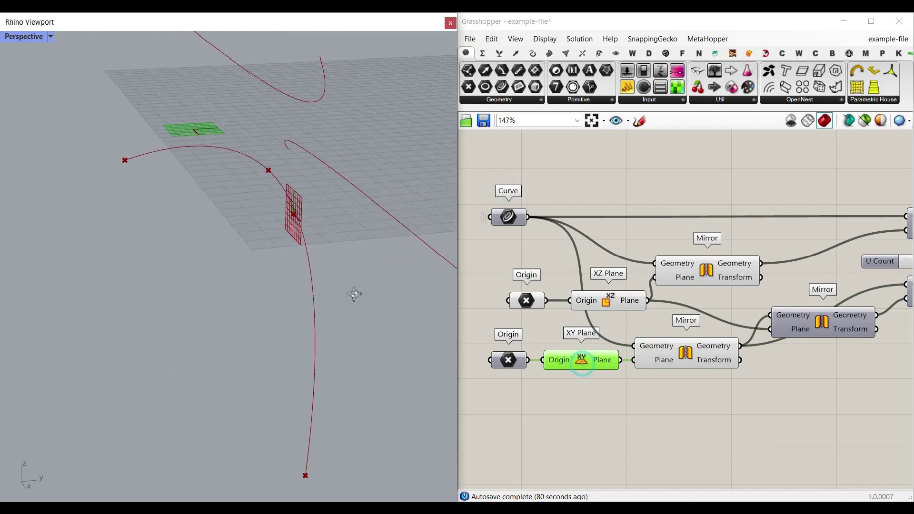
pyautogui.rightClick(514, 359)
pyautogui.click(537, 282)
pyautogui.click(508, 360)
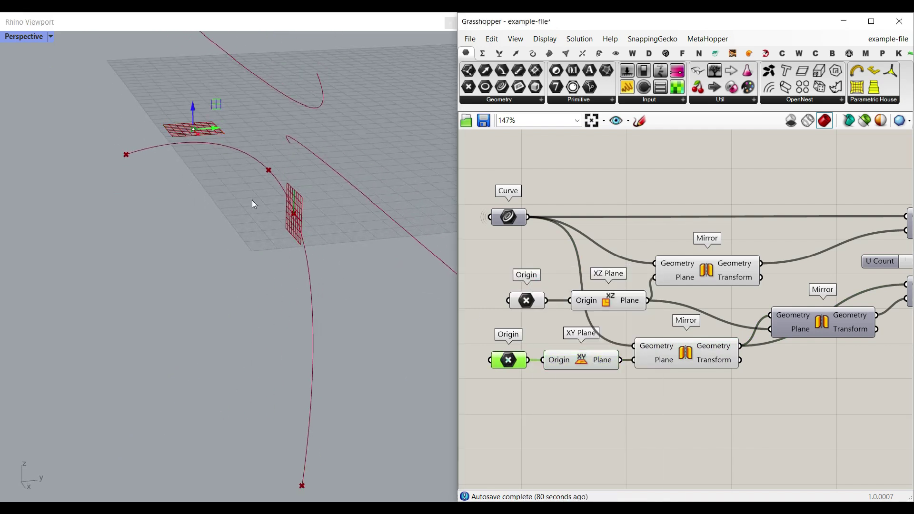
pyautogui.moveTo(198, 141); pyautogui.dragTo(247, 177, button='right')
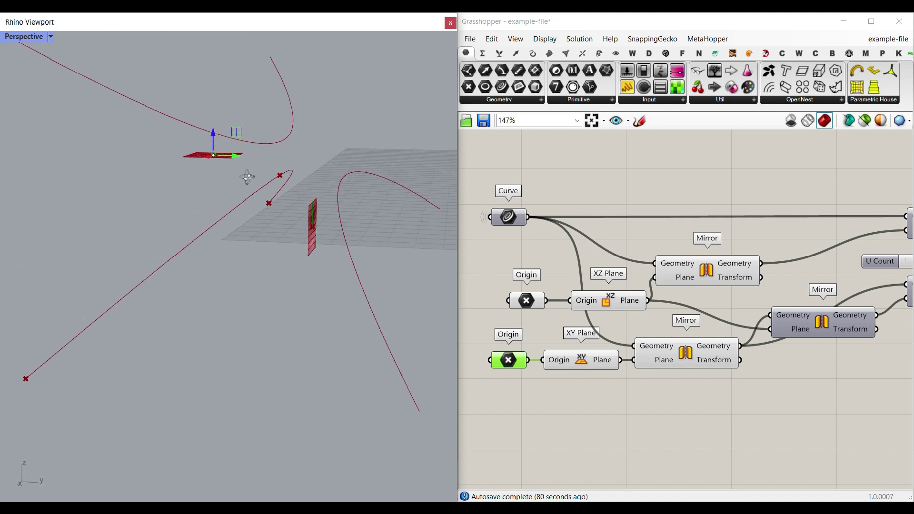
# Turn on the preview of the third Mirror, which reflects the XY-mirrored curve across the XZ Plane, and select it.
pyautogui.moveTo(782, 327); pyautogui.dragTo(735, 326, button='right')
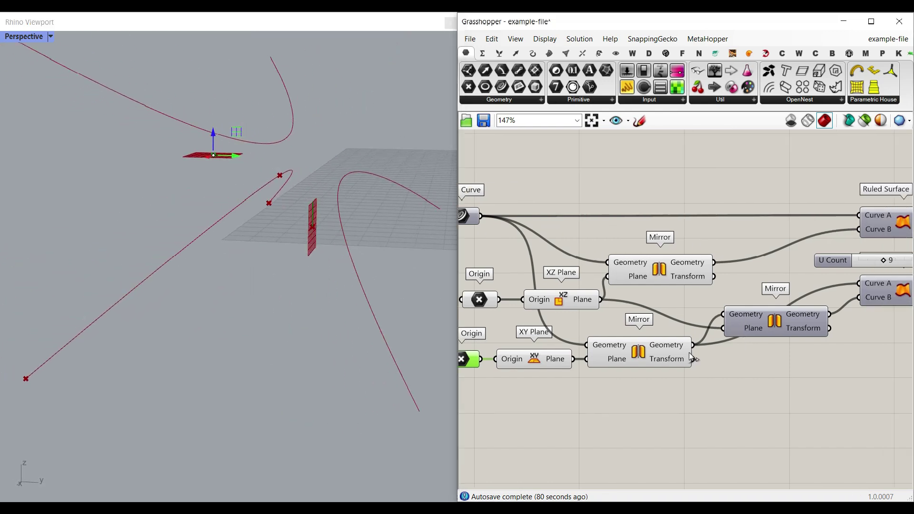
pyautogui.click(640, 356)
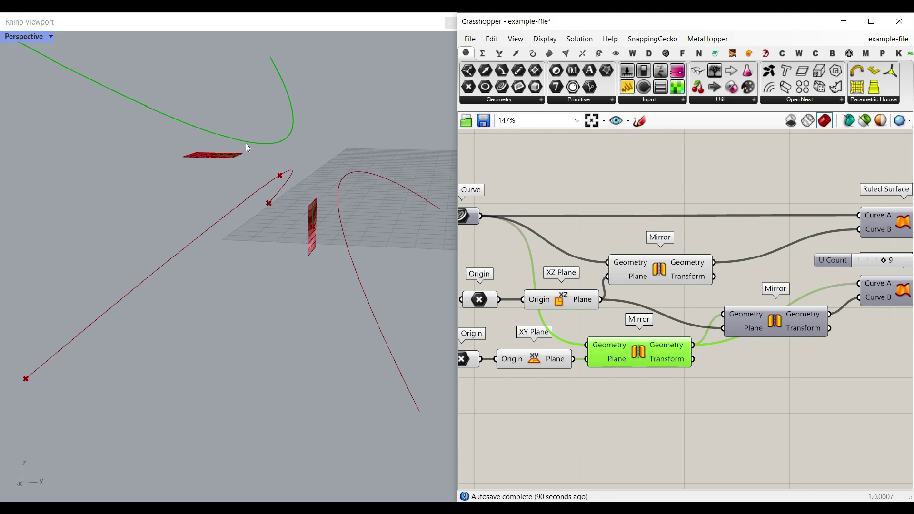
pyautogui.moveTo(297, 222)
pyautogui.mouseDown(button='right')
pyautogui.moveTo(373, 244)
pyautogui.moveTo(338, 209)
pyautogui.moveTo(221, 206)
pyautogui.moveTo(267, 224)
pyautogui.moveTo(374, 221)
pyautogui.moveTo(309, 236)
pyautogui.moveTo(270, 234)
pyautogui.moveTo(304, 232)
pyautogui.mouseUp(button='right')
pyautogui.rightClick(770, 314)
pyautogui.click(779, 335)
pyautogui.click(779, 329)
# Turn on the preview of the Ruled Surface between the original curve and its XZ-mirrored copy.
pyautogui.scroll(-6, 372, 243)
pyautogui.moveTo(753, 253); pyautogui.dragTo(550, 266, button='right')
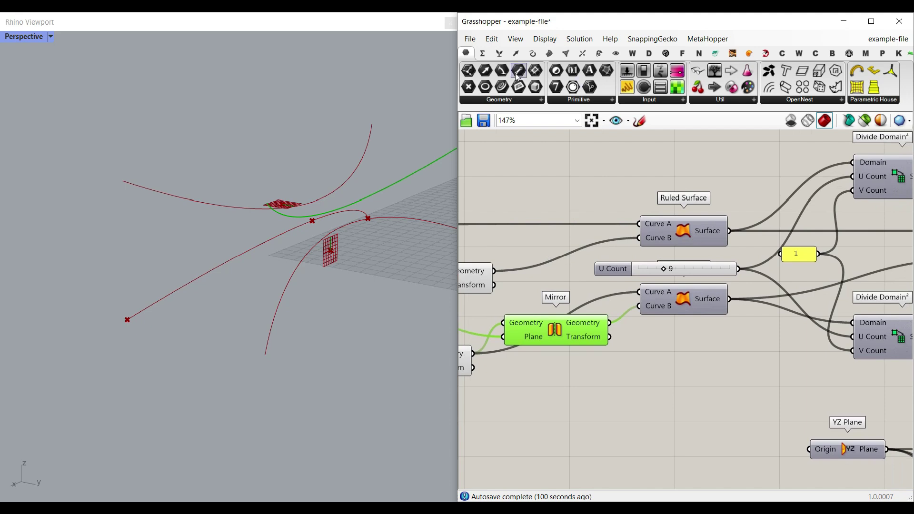
pyautogui.click(548, 53)
pyautogui.click(586, 100)
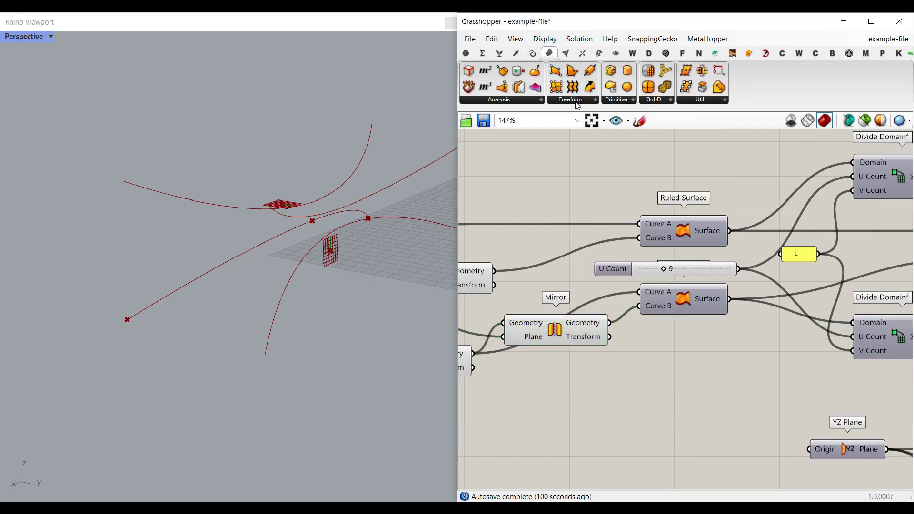
pyautogui.rightClick(677, 226)
pyautogui.click(694, 246)
pyautogui.moveTo(695, 246); pyautogui.dragTo(745, 257, button='right')
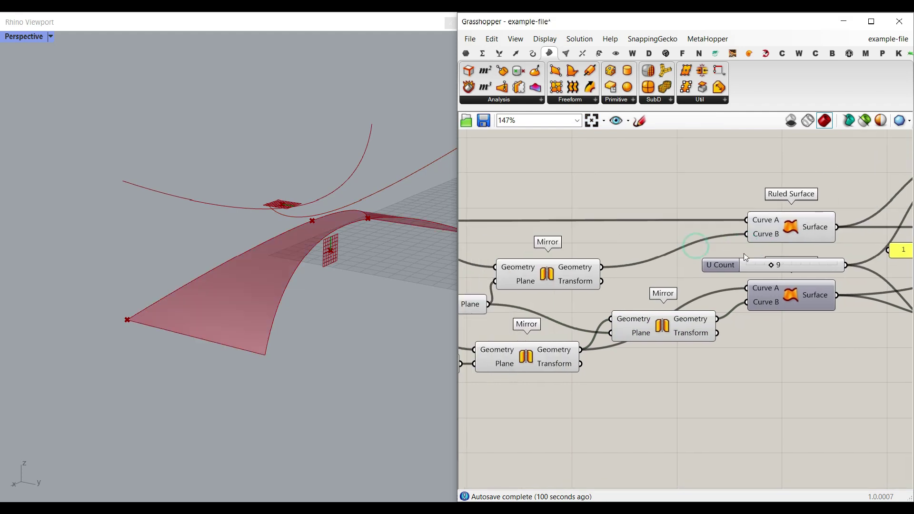
pyautogui.moveTo(327, 259); pyautogui.dragTo(327, 238, button='right')
# Turn on the preview of the second Ruled Surface, between the two upper mirrored curves, and select it.
pyautogui.moveTo(789, 290); pyautogui.dragTo(671, 289, button='right')
pyautogui.rightClick(671, 289)
pyautogui.click(691, 310)
pyautogui.click(679, 297)
pyautogui.moveTo(376, 183)
pyautogui.mouseDown(button='right')
pyautogui.moveTo(264, 198)
pyautogui.moveTo(387, 188)
pyautogui.moveTo(364, 194)
pyautogui.mouseUp(button='right')
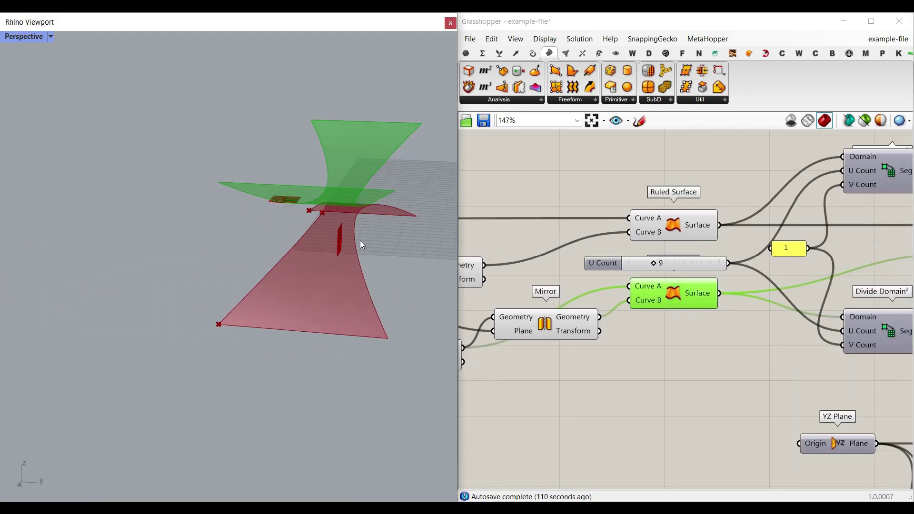
# Turn on the preview of the Blend Box between the two ruled surfaces and look up where that component is listed.
pyautogui.moveTo(817, 251); pyautogui.dragTo(645, 250, button='right')
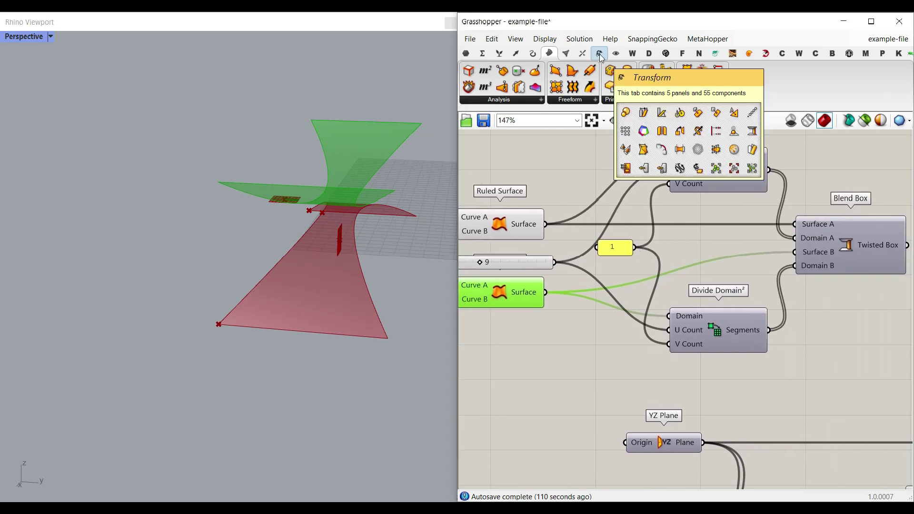
pyautogui.rightClick(861, 258)
pyautogui.click(800, 256)
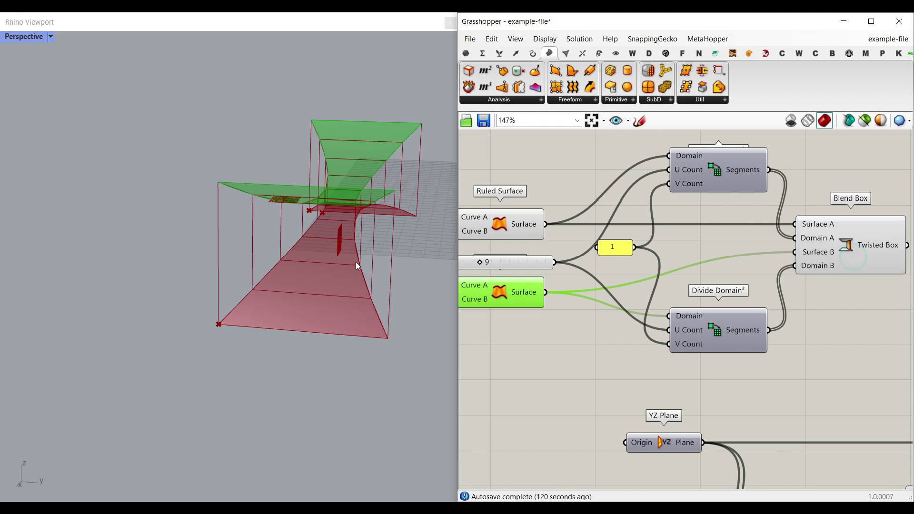
pyautogui.click(599, 54)
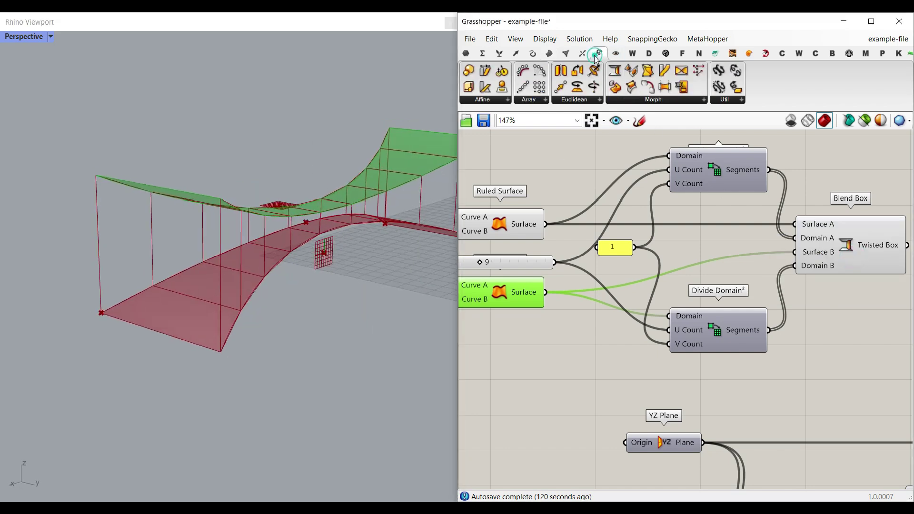
pyautogui.click(665, 101)
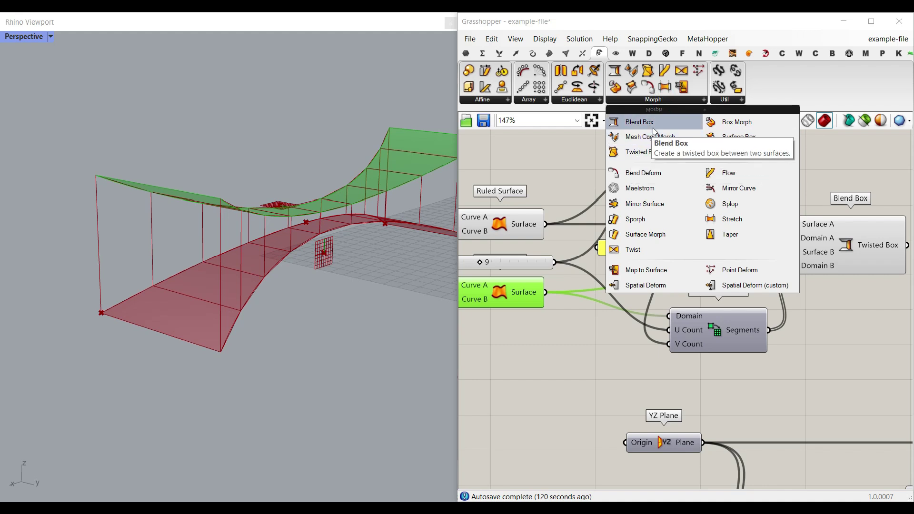
pyautogui.click(859, 301)
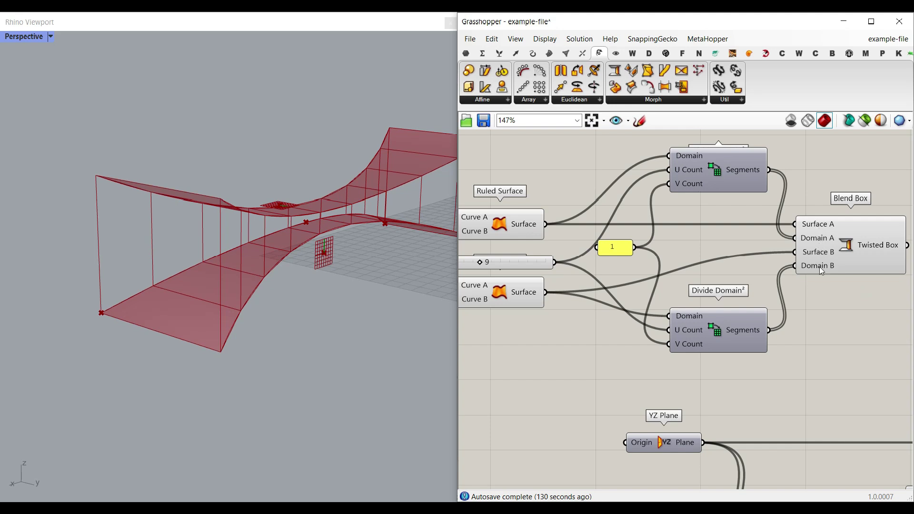
# Bake the Blend Box's twisted boxes into the viewport, inspect them from the side, and remove the baked copy.
pyautogui.rightClick(888, 244)
pyautogui.click(869, 264)
pyautogui.click(832, 373)
pyautogui.moveTo(395, 257); pyautogui.dragTo(215, 269, button='right')
pyautogui.moveTo(249, 250); pyautogui.dragTo(257, 253, button='right')
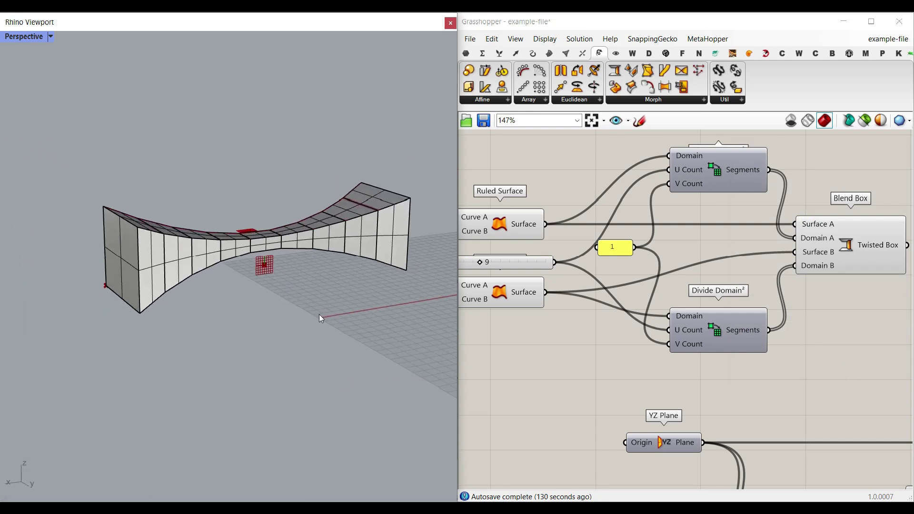
pyautogui.click(320, 315)
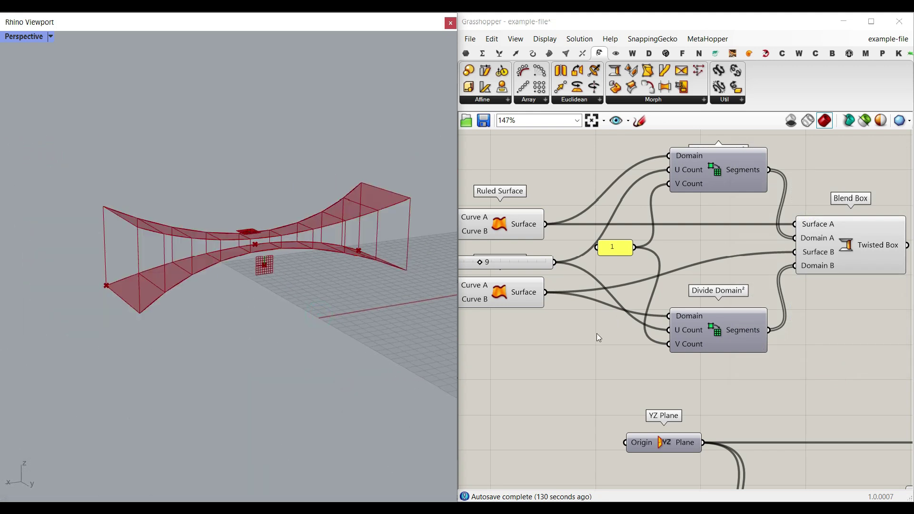
# Set the U Count to 13 and the V Count panel to 2 for both Divide Domain² components.
pyautogui.moveTo(483, 266); pyautogui.dragTo(502, 266)
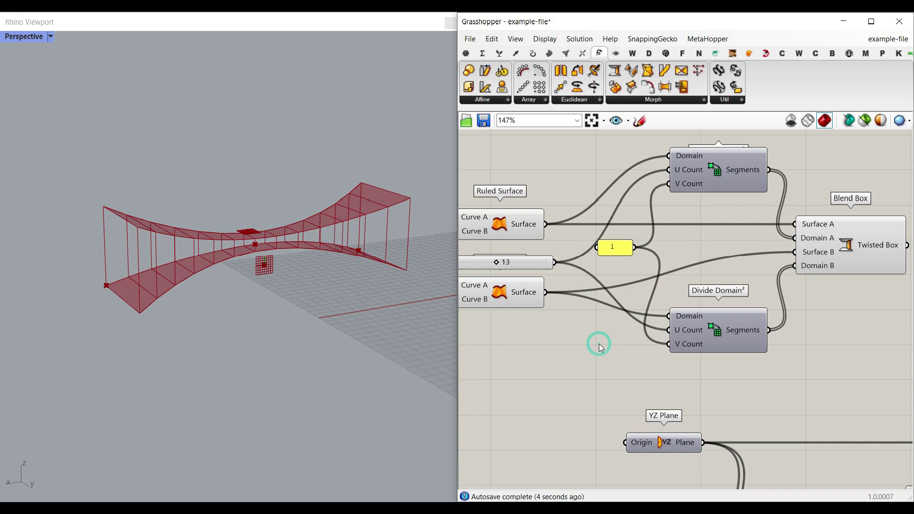
pyautogui.scroll(1, 706, 168)
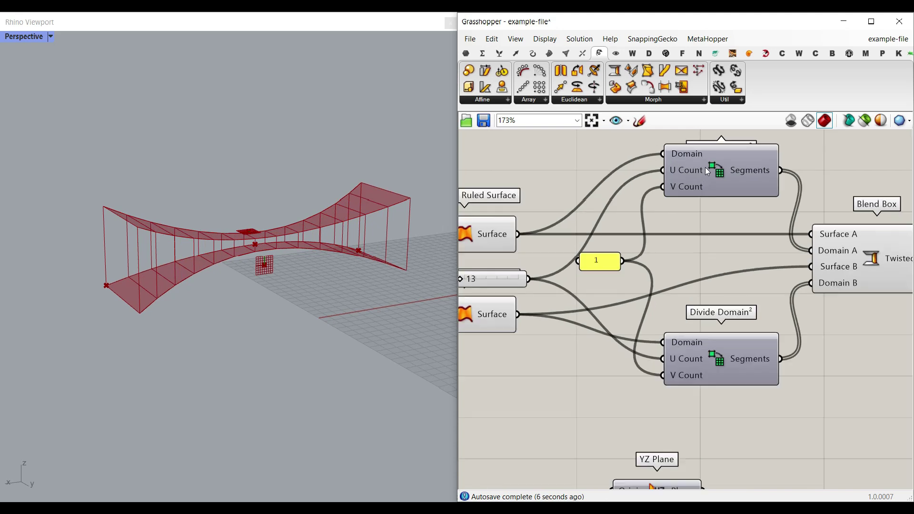
pyautogui.doubleClick(595, 261)
pyautogui.press('BackSpace')
pyautogui.write('2')
pyautogui.click(628, 356)
pyautogui.moveTo(200, 257); pyautogui.dragTo(335, 225, button='right')
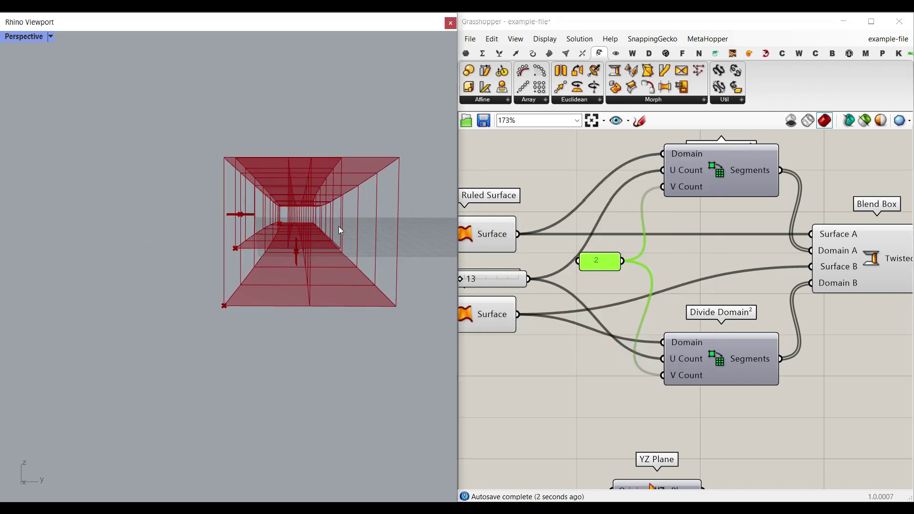
# Set the V Count panel to 1 and lower the U Count so the bridge has fewer boxes.
pyautogui.doubleClick(601, 262)
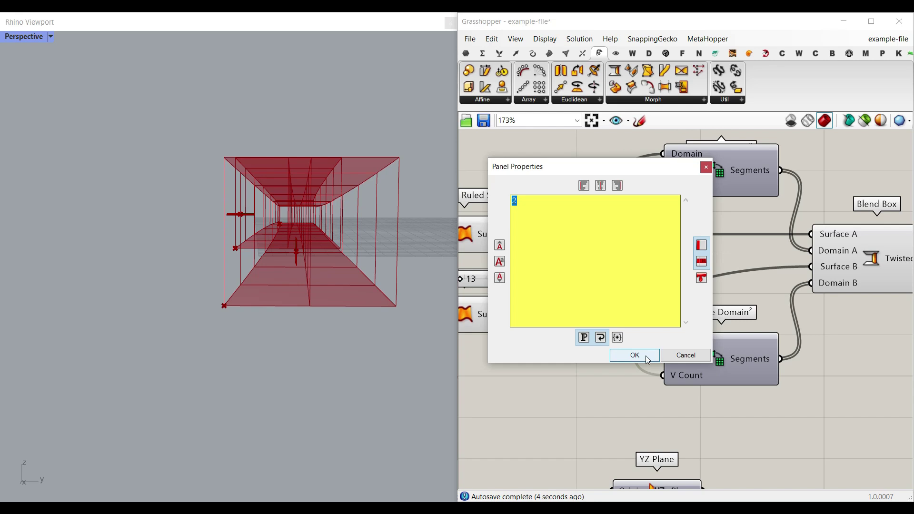
pyautogui.write('1')
pyautogui.click(645, 356)
pyautogui.moveTo(442, 291); pyautogui.dragTo(389, 280, button='right')
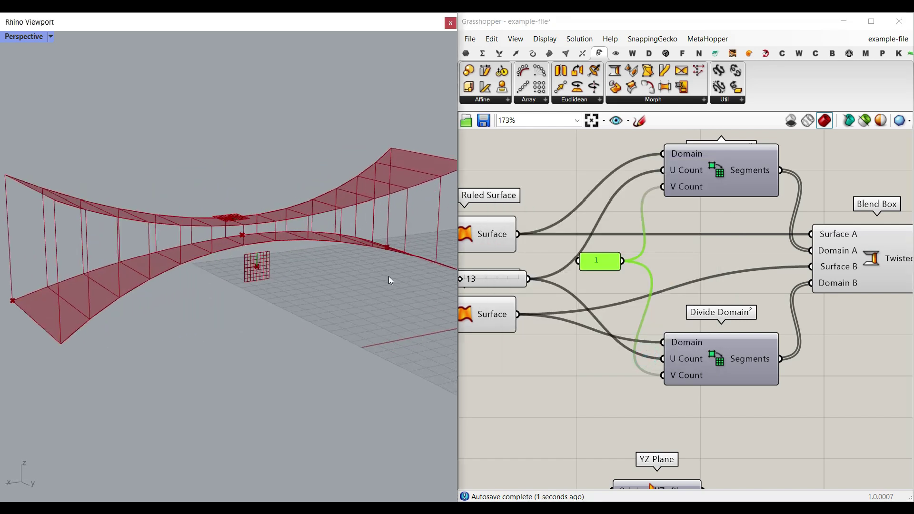
pyautogui.moveTo(491, 290); pyautogui.dragTo(571, 288, button='right')
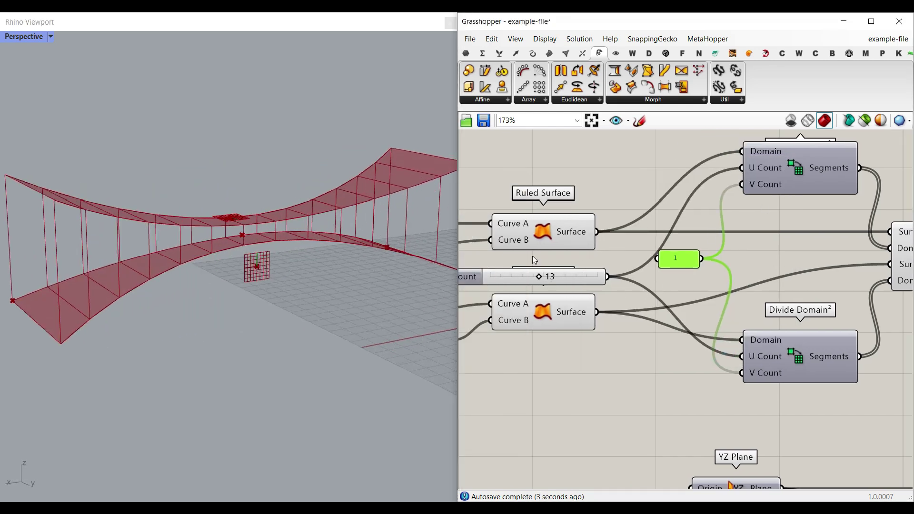
pyautogui.moveTo(540, 276); pyautogui.dragTo(523, 274)
pyautogui.moveTo(327, 258); pyautogui.dragTo(319, 239, button='right')
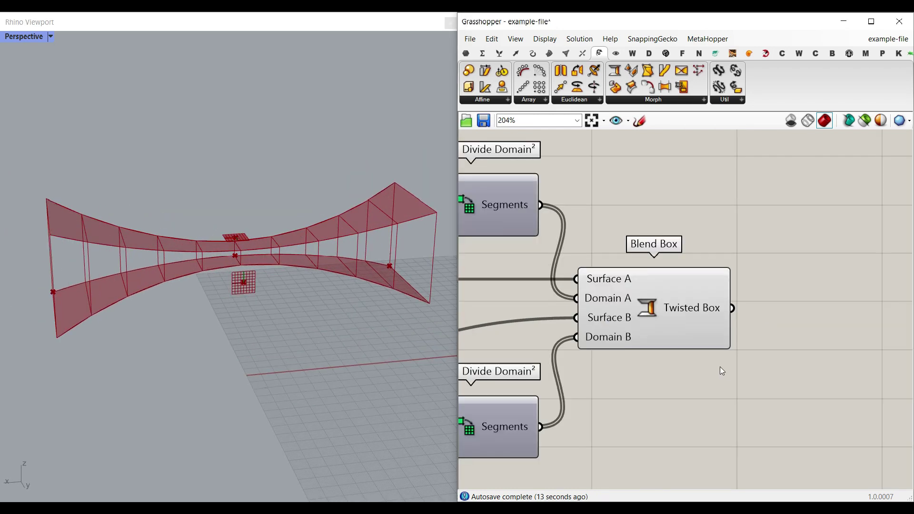
# Turn on the preview of the Curve parameter that collects the ellipse and its mirrored copy.
pyautogui.moveTo(694, 395); pyautogui.dragTo(697, 290, button='right')
pyautogui.scroll(-7, 696, 290)
pyautogui.moveTo(709, 340); pyautogui.dragTo(658, 312, button='right')
pyautogui.scroll(3, 703, 364)
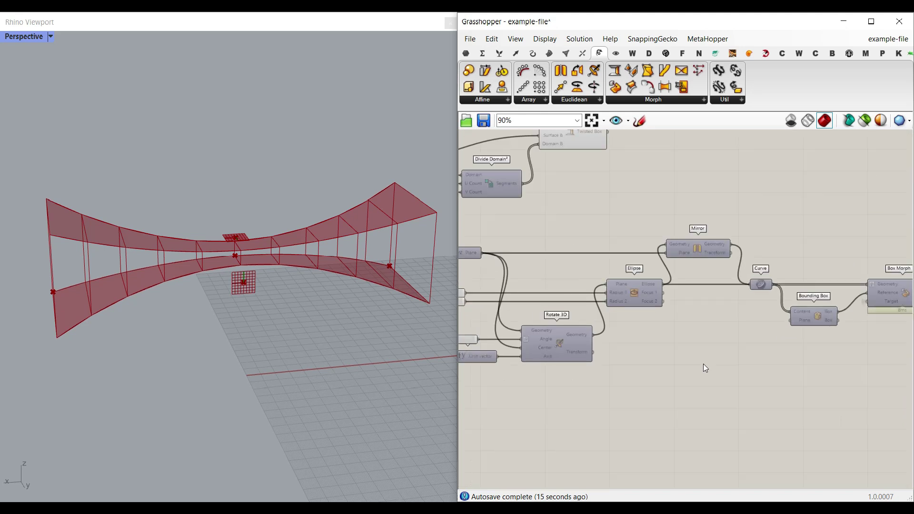
pyautogui.moveTo(598, 335); pyautogui.dragTo(717, 344, button='right')
pyautogui.moveTo(804, 341); pyautogui.dragTo(707, 313, button='right')
pyautogui.rightClick(685, 298)
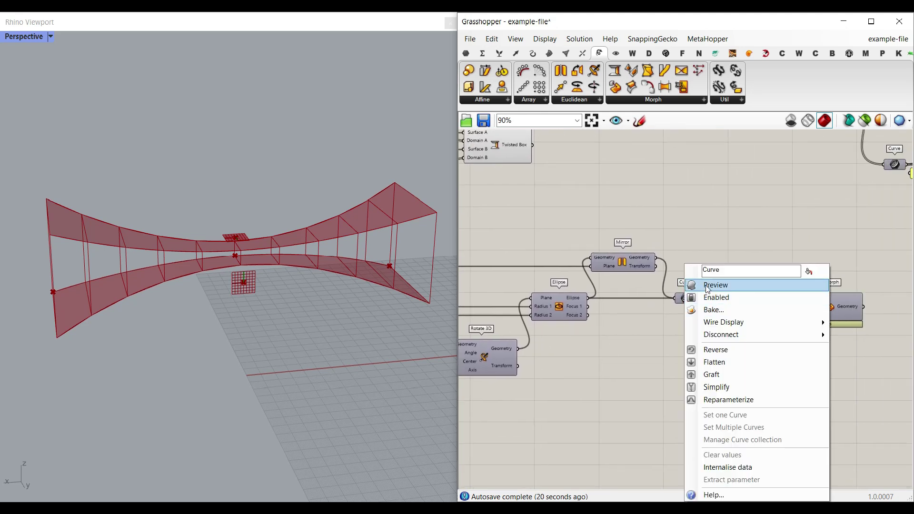
pyautogui.click(705, 285)
pyautogui.moveTo(245, 313); pyautogui.dragTo(231, 257, button='right')
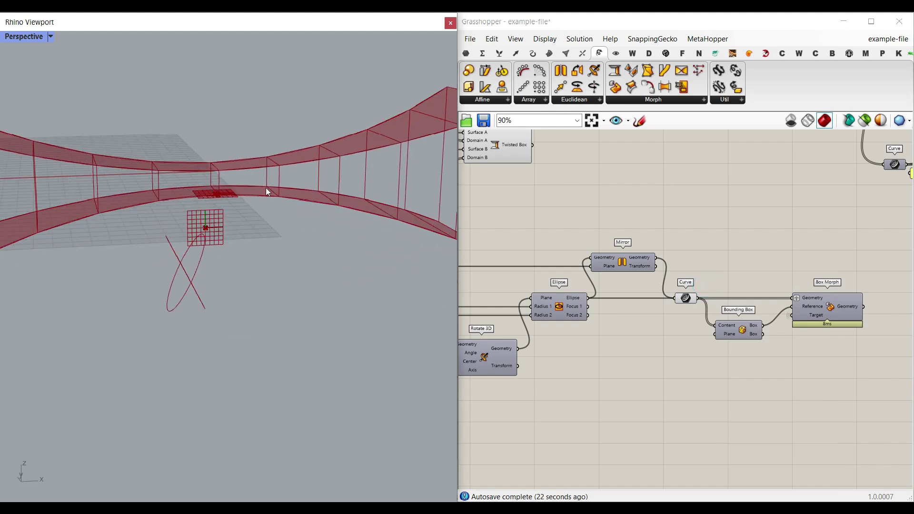
# Turn on the preview of the Ellipse component and select it to highlight the original ellipse.
pyautogui.moveTo(623, 286); pyautogui.dragTo(778, 294, button='right')
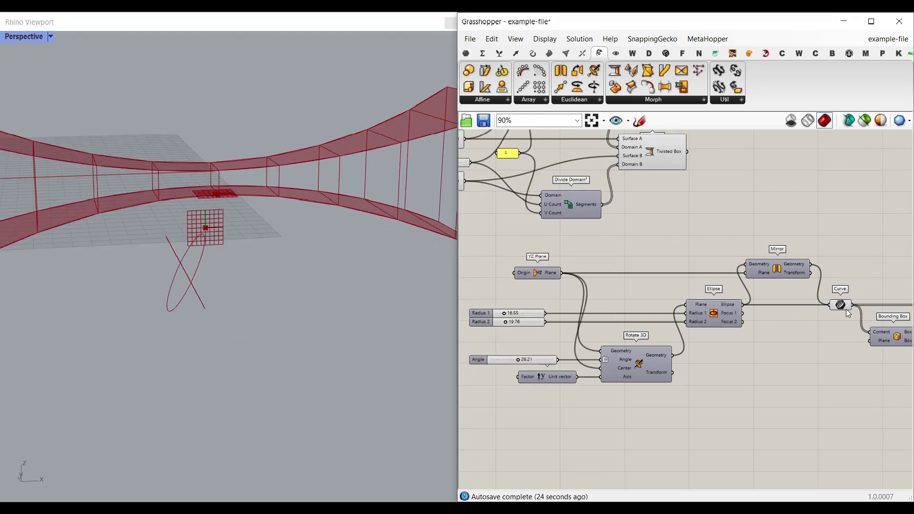
pyautogui.scroll(3, 683, 311)
pyautogui.rightClick(733, 314)
pyautogui.click(731, 314)
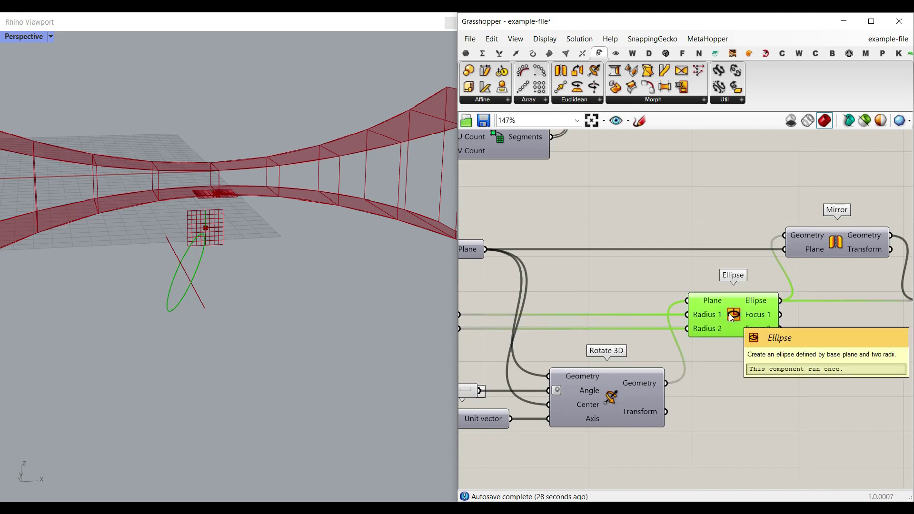
pyautogui.moveTo(561, 336); pyautogui.dragTo(627, 322, button='right')
pyautogui.moveTo(202, 291); pyautogui.dragTo(133, 322, button='right')
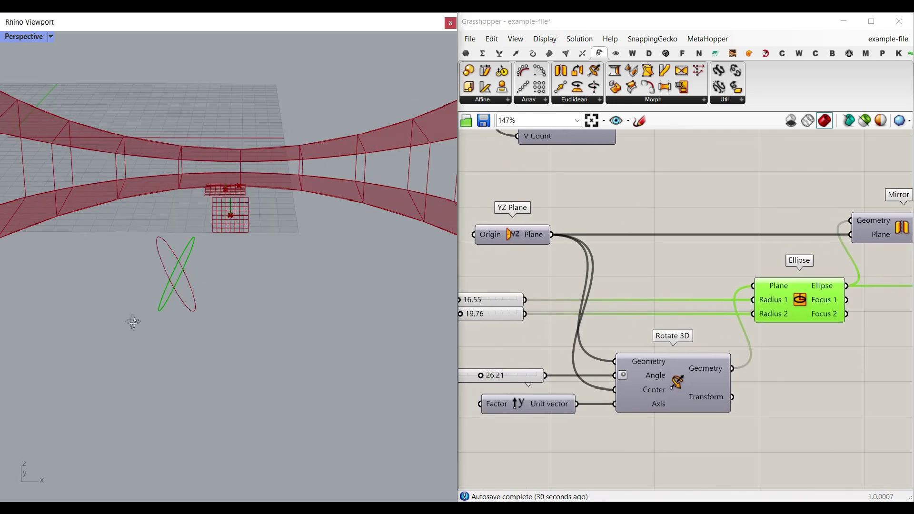
pyautogui.scroll(8, 181, 278)
pyautogui.moveTo(181, 282); pyautogui.dragTo(217, 241, button='right')
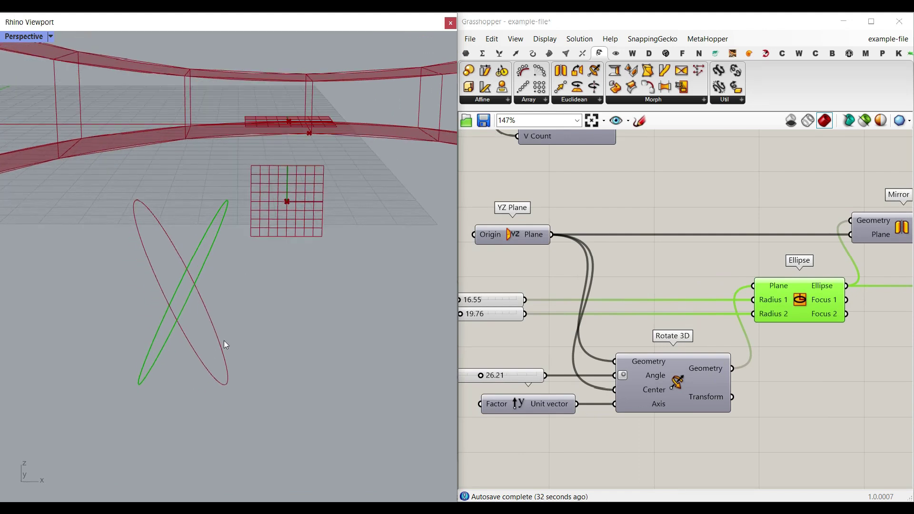
# Turn on the preview of the YZ Plane that feeds Rotate 3D, select it, and examine it between the ellipses.
pyautogui.rightClick(510, 235)
pyautogui.click(540, 254)
pyautogui.click(508, 234)
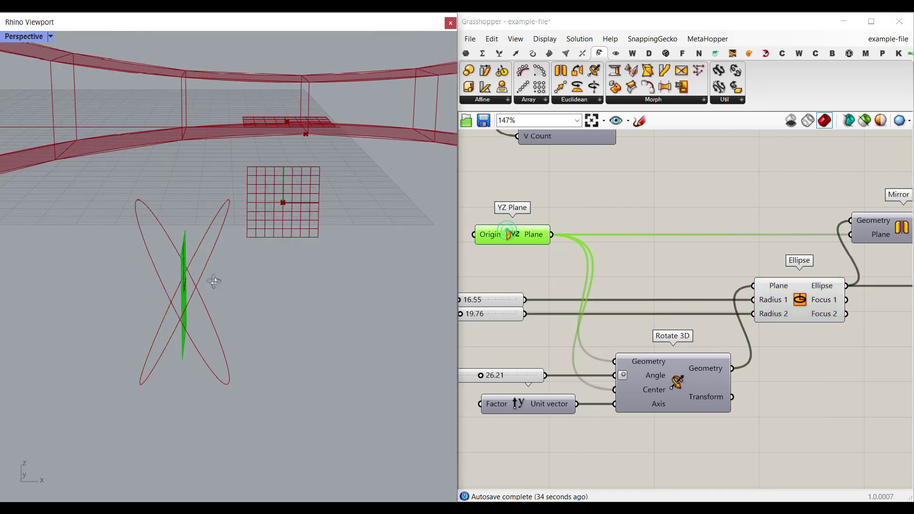
pyautogui.moveTo(213, 281); pyautogui.dragTo(238, 266, button='right')
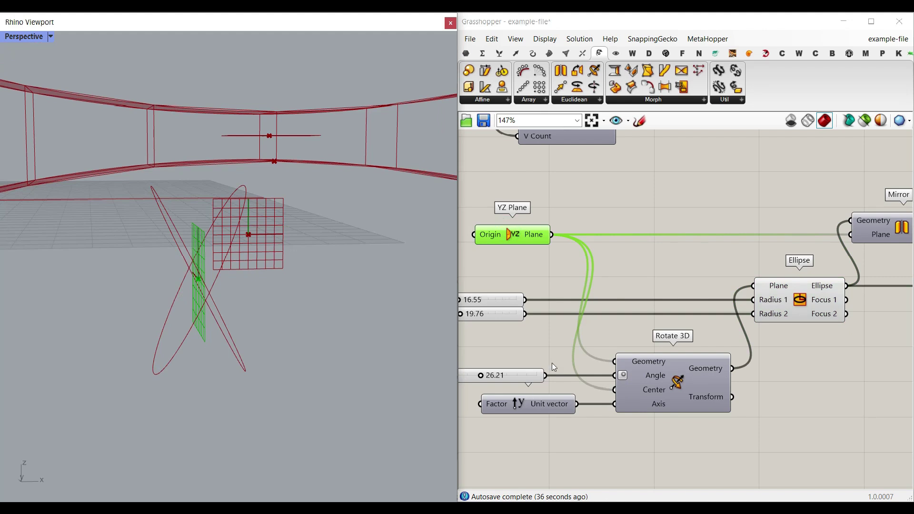
pyautogui.moveTo(276, 357); pyautogui.dragTo(171, 325, button='right')
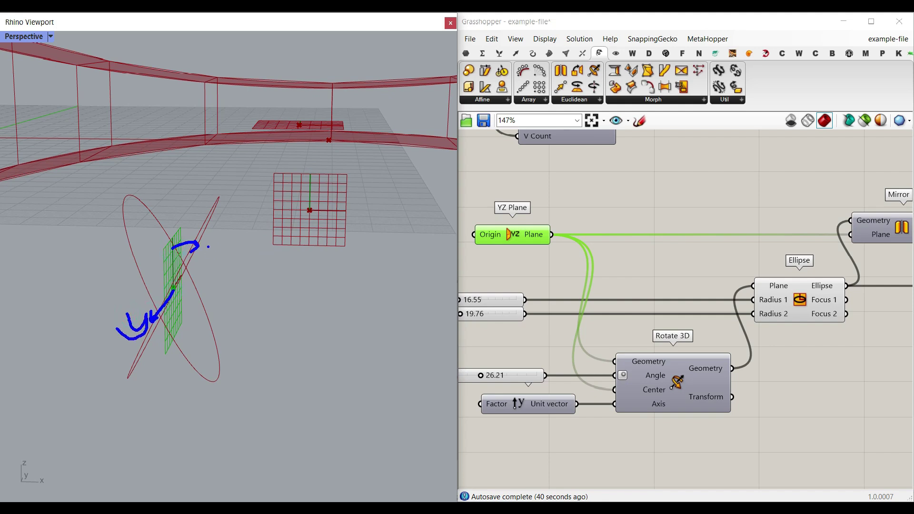
pyautogui.press('Escape')
# Set the Angle of the Rotate 3D component to 35.39.
pyautogui.moveTo(475, 375); pyautogui.dragTo(507, 363, button='right')
pyautogui.scroll(3, 505, 360)
pyautogui.moveTo(520, 370); pyautogui.dragTo(547, 367)
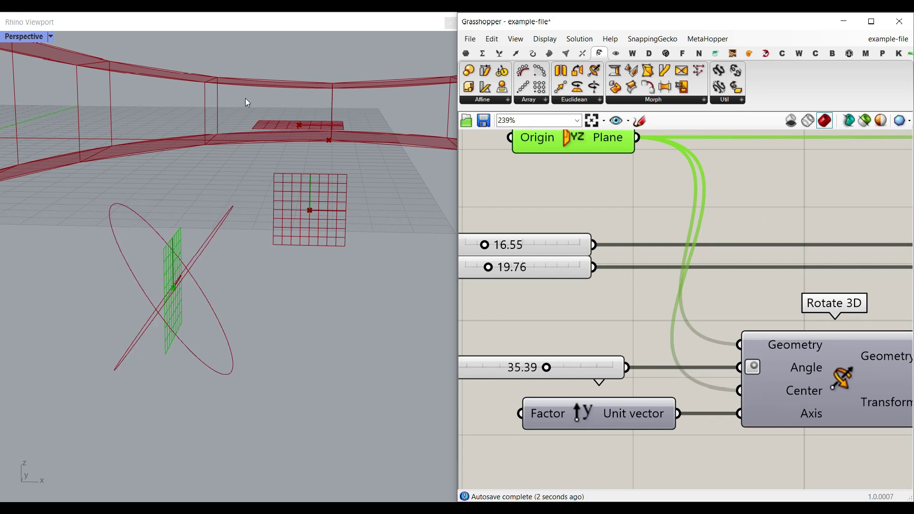
# Turn on the preview of the Rotate 3D plane and turn off the preview of the YZ Plane.
pyautogui.moveTo(743, 357); pyautogui.dragTo(618, 328, button='right')
pyautogui.rightClick(712, 344)
pyautogui.click(726, 362)
pyautogui.scroll(-2, 589, 264)
pyautogui.rightClick(506, 203)
pyautogui.click(514, 223)
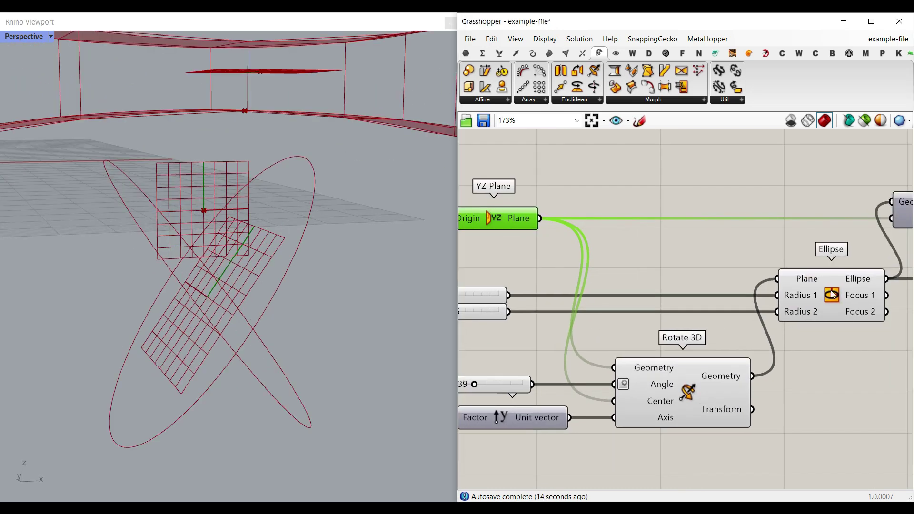
# Set the ellipse's Radius 1 to 13.08 and Radius 2 to 15.14.
pyautogui.moveTo(487, 301); pyautogui.dragTo(581, 319, button='right')
pyautogui.moveTo(526, 315); pyautogui.dragTo(523, 329)
pyautogui.moveTo(347, 333); pyautogui.dragTo(286, 317, button='right')
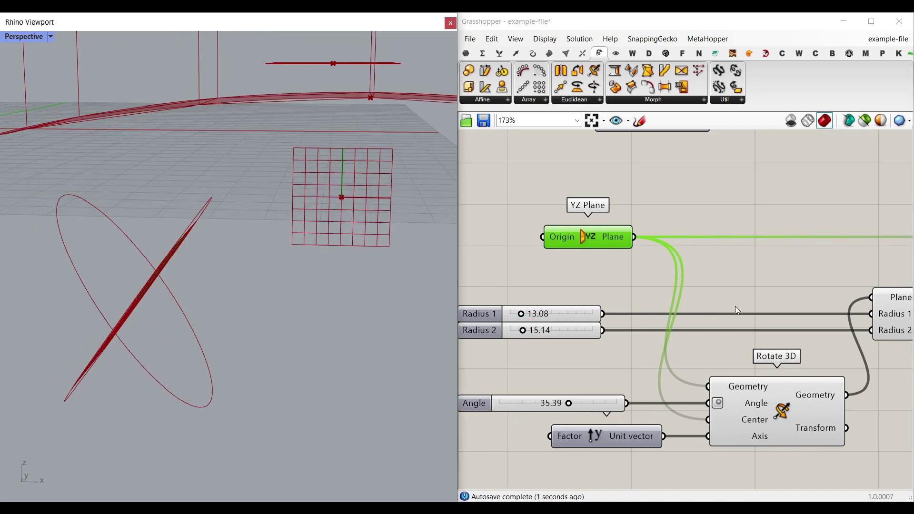
# Turn on and highlight the preview of the ellipse's Mirror component, and show the YZ Plane it mirrors across.
pyautogui.moveTo(908, 310); pyautogui.dragTo(573, 327, button='right')
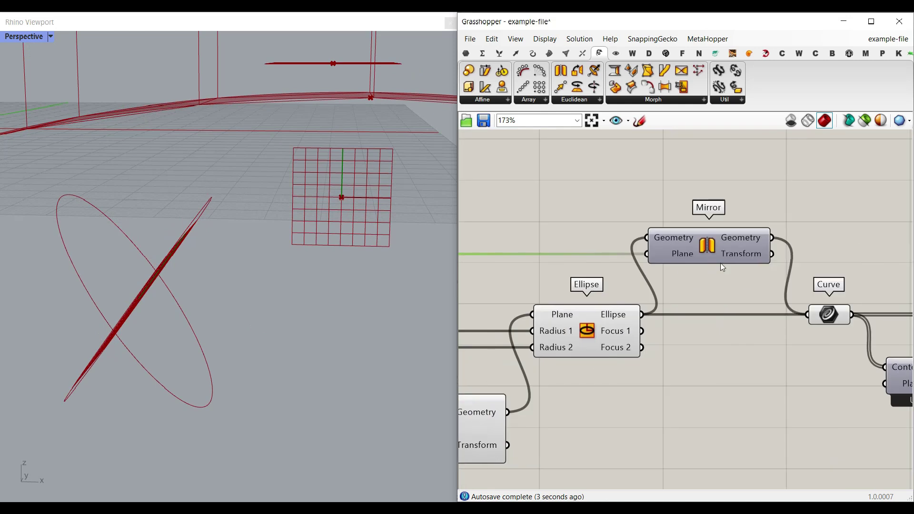
pyautogui.click(713, 248)
pyautogui.moveTo(538, 299); pyautogui.dragTo(723, 303, button='right')
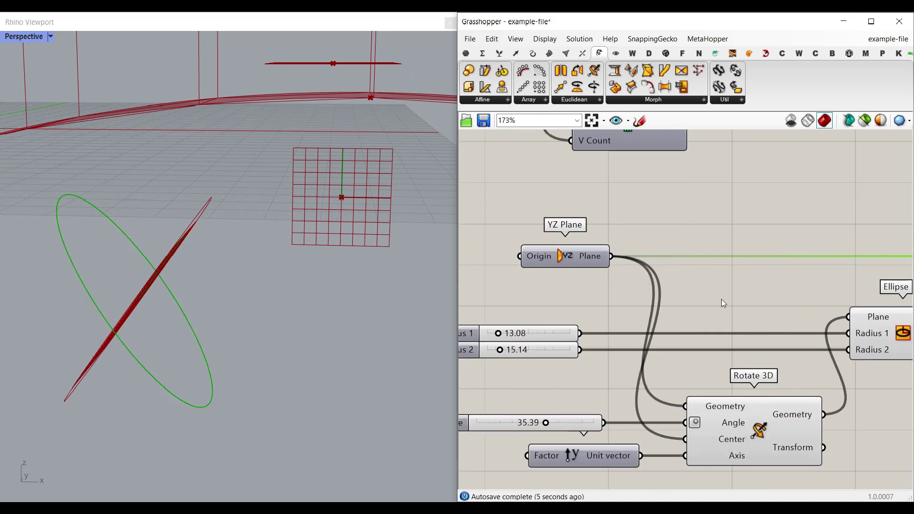
pyautogui.rightClick(563, 253)
pyautogui.click(574, 274)
pyautogui.moveTo(335, 324); pyautogui.dragTo(351, 300, button='right')
# Select the YZ Plane, its sliders, the Unit Y vector and Rotate 3D together, and turn off their previews.
pyautogui.moveTo(756, 294); pyautogui.dragTo(642, 304, button='right')
pyautogui.scroll(-3, 642, 307)
pyautogui.moveTo(669, 424); pyautogui.dragTo(527, 279)
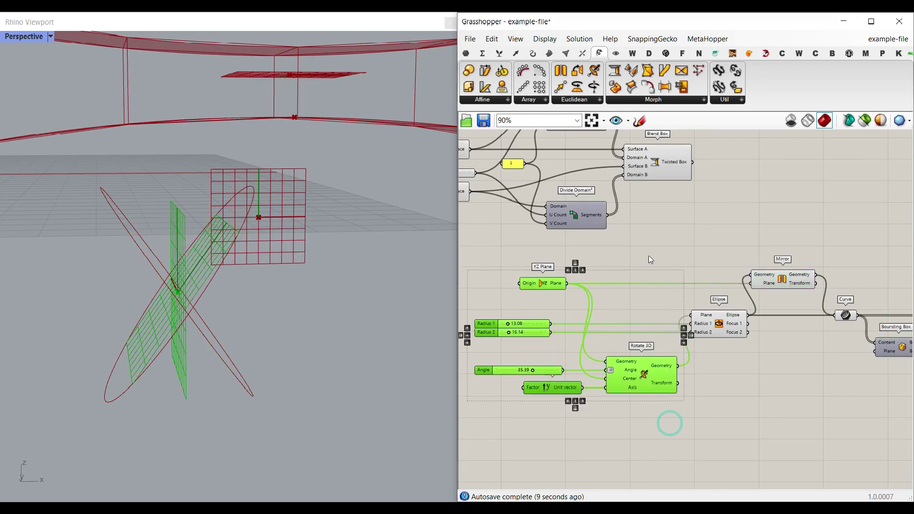
pyautogui.hotkey('ctrl', 'q')
# Select the Curve parameter holding both ellipses and look up the Bounding Box component among the surface components.
pyautogui.moveTo(819, 291); pyautogui.dragTo(621, 298, button='right')
pyautogui.scroll(3, 621, 297)
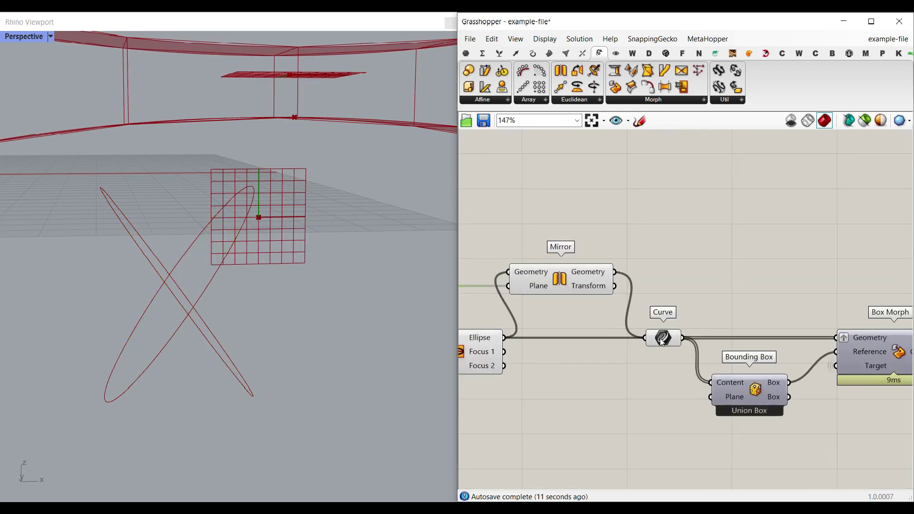
pyautogui.click(664, 341)
pyautogui.scroll(4, 663, 342)
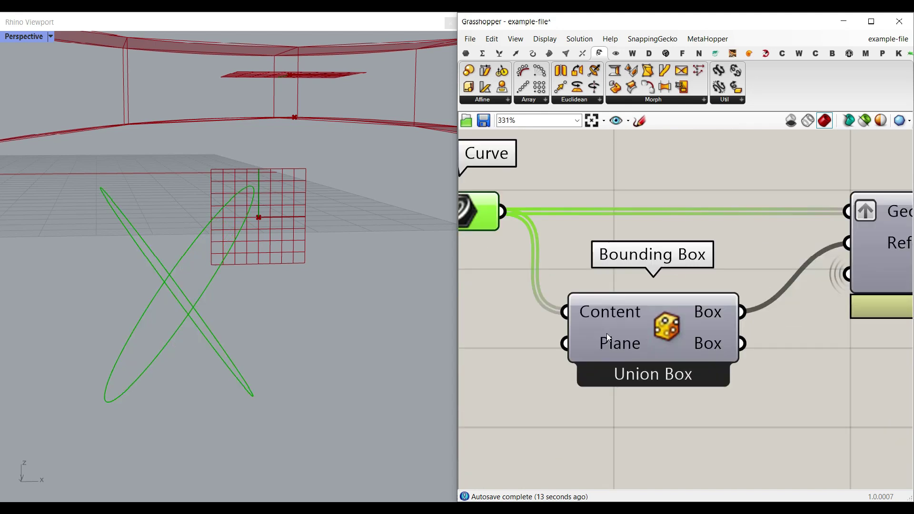
pyautogui.click(549, 54)
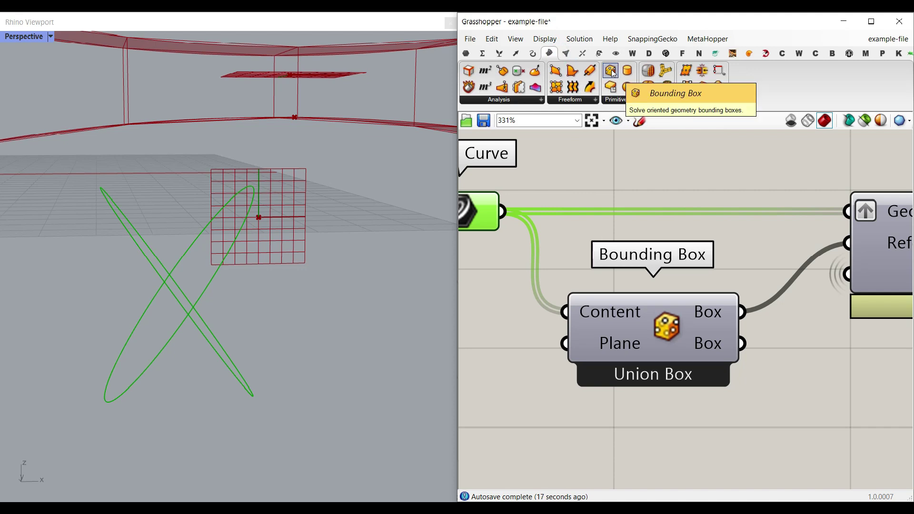
# Turn on the preview of the Bounding Box around both ellipses and check its Union Box option.
pyautogui.rightClick(666, 325)
pyautogui.click(681, 348)
pyautogui.rightClick(662, 320)
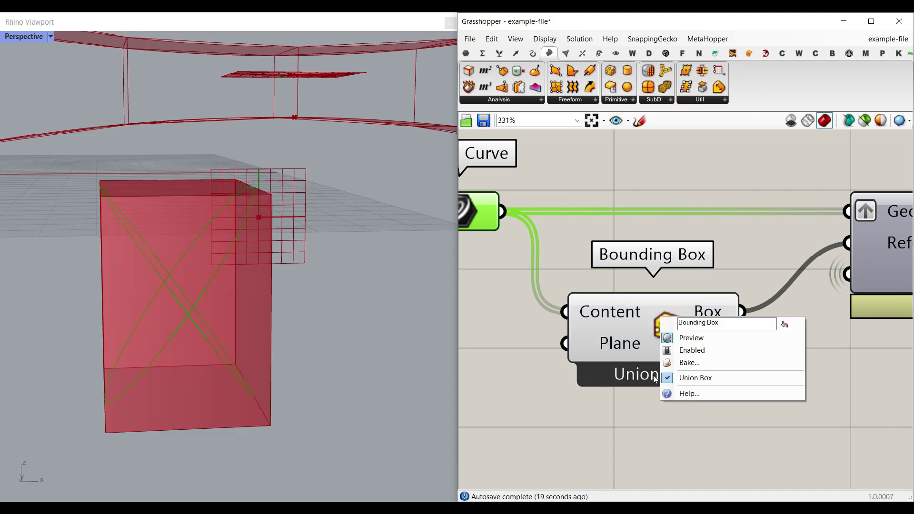
pyautogui.click(574, 449)
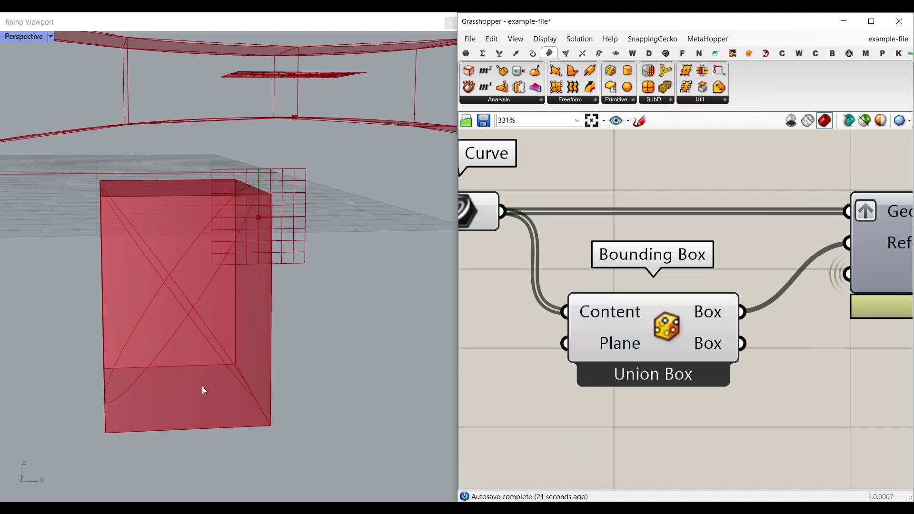
# Highlight the Curve parameter, the Bounding Box and the Box Morph in turn to review the morph's geometry, reference and target inputs.
pyautogui.scroll(-2, 715, 307)
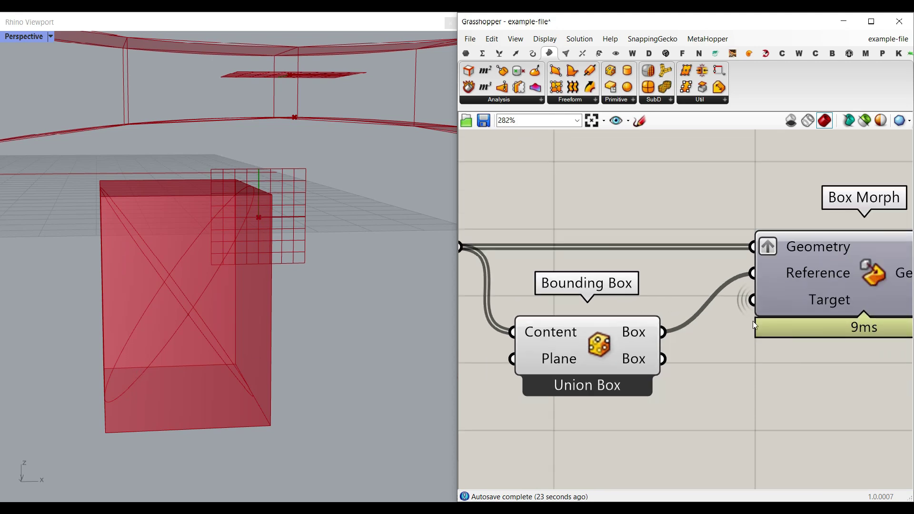
pyautogui.moveTo(867, 266); pyautogui.dragTo(776, 285, button='right')
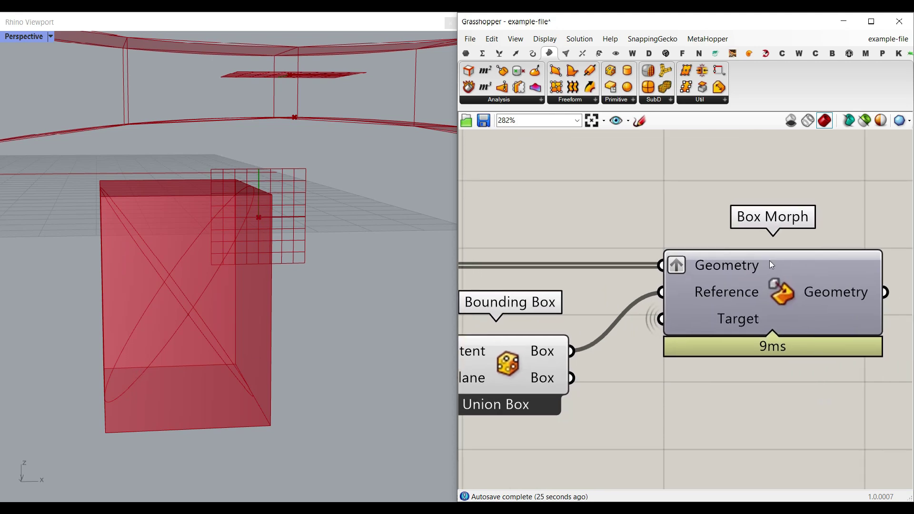
pyautogui.scroll(-8, 757, 280)
pyautogui.scroll(2, 633, 287)
pyautogui.click(590, 282)
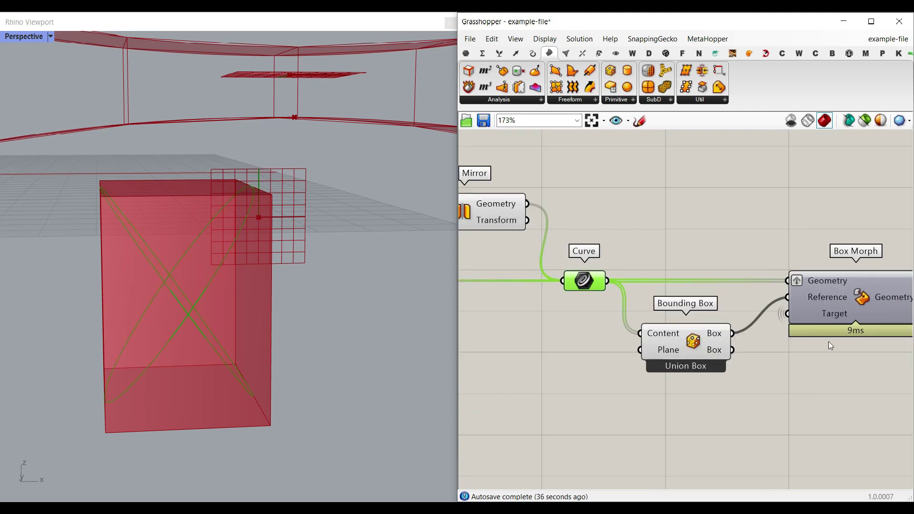
pyautogui.click(680, 345)
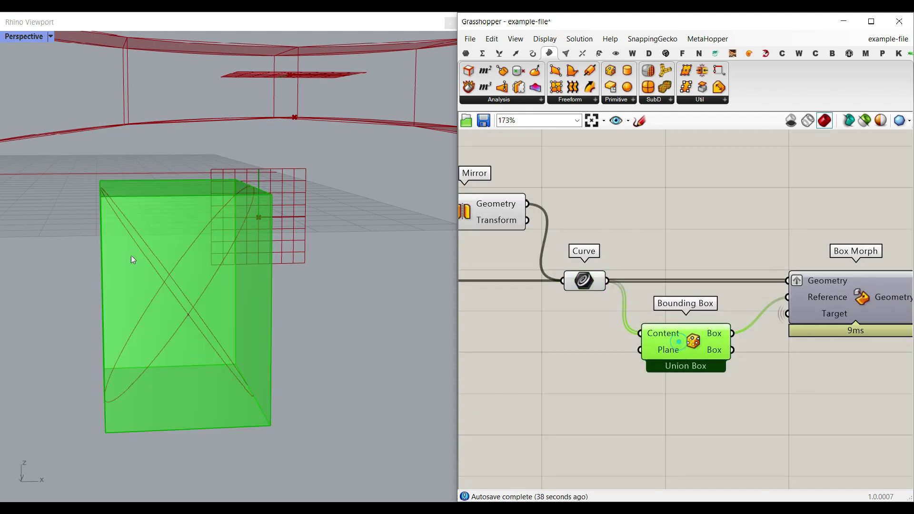
pyautogui.moveTo(850, 349); pyautogui.dragTo(761, 361, button='right')
pyautogui.click(767, 330)
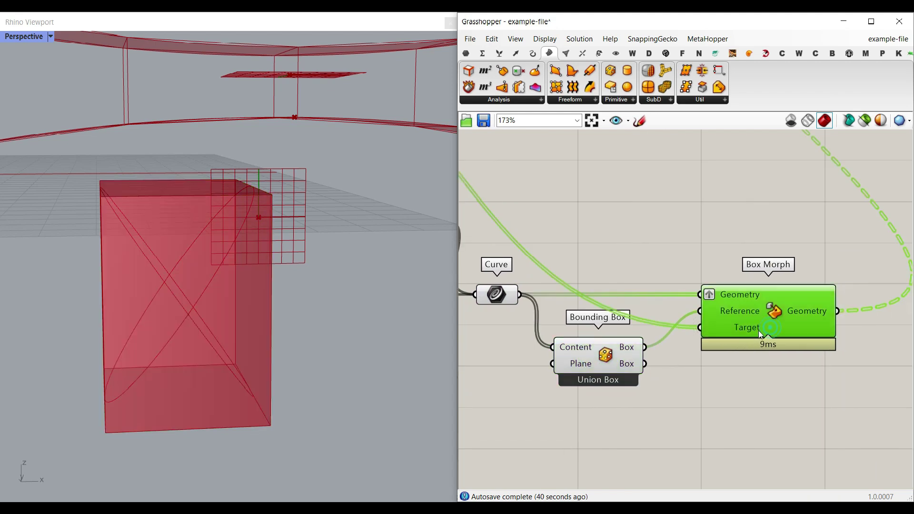
# Select the Blend Box to highlight the twisted boxes feeding Box Morph's Target input.
pyautogui.scroll(-5, 758, 330)
pyautogui.moveTo(592, 215); pyautogui.dragTo(695, 284, button='right')
pyautogui.scroll(4, 614, 260)
pyautogui.click(590, 243)
pyautogui.scroll(-4, 305, 288)
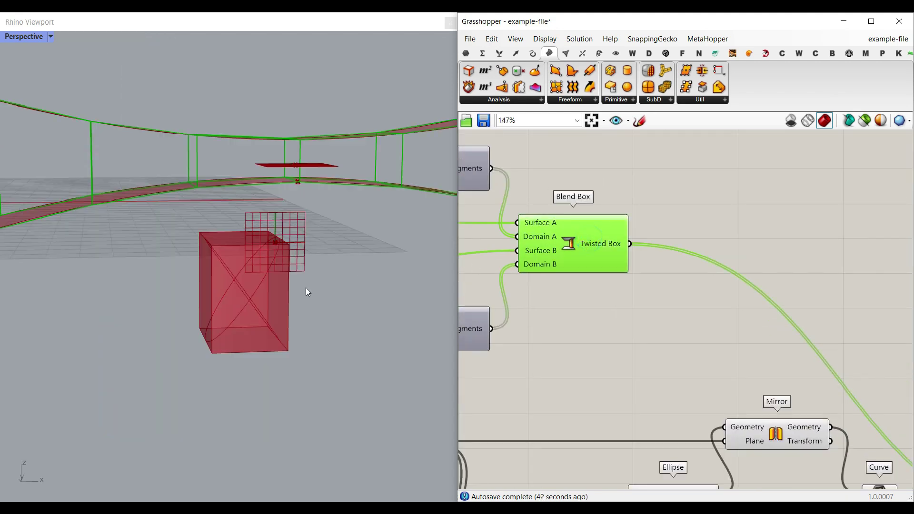
# Turn on the preview of the Box Morph component to show the ellipses morphed into the twisted boxes.
pyautogui.moveTo(842, 414); pyautogui.dragTo(497, 224, button='right')
pyautogui.scroll(4, 759, 324)
pyautogui.rightClick(767, 291)
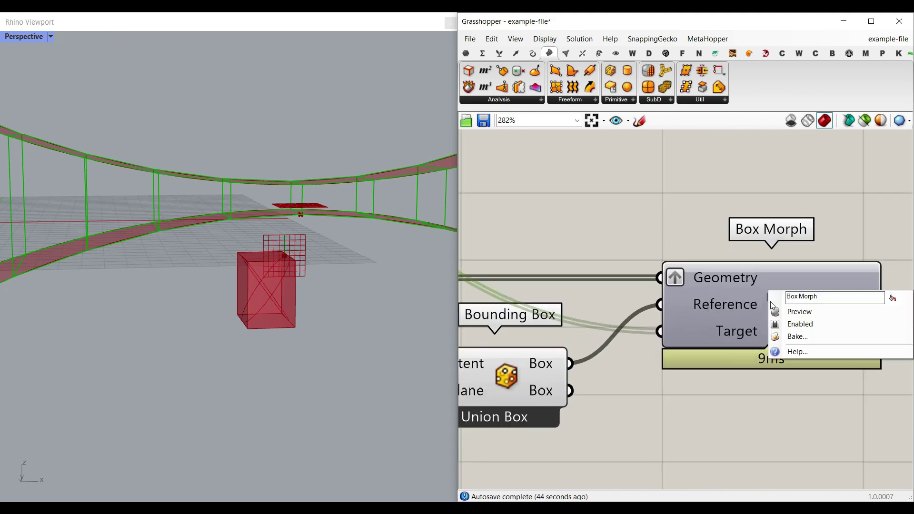
pyautogui.click(780, 310)
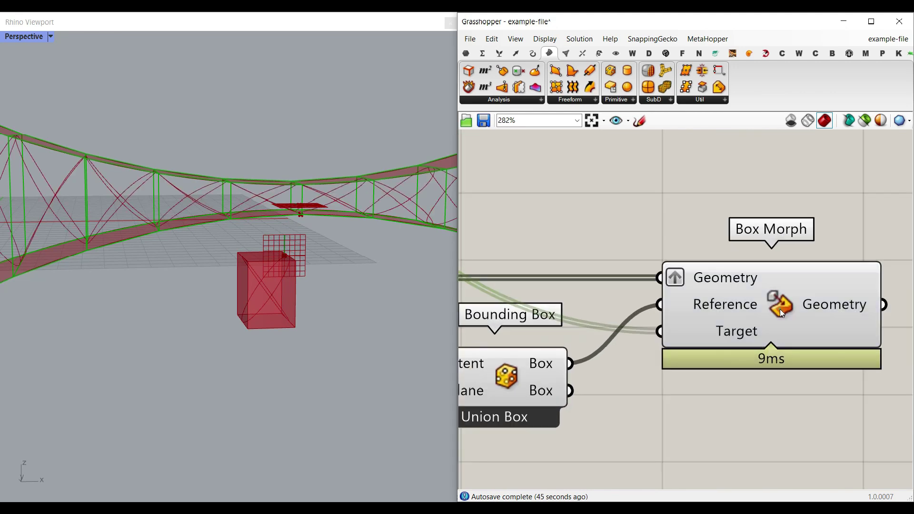
# Look up the Box Morph component among the Morph transform components.
pyautogui.click(598, 52)
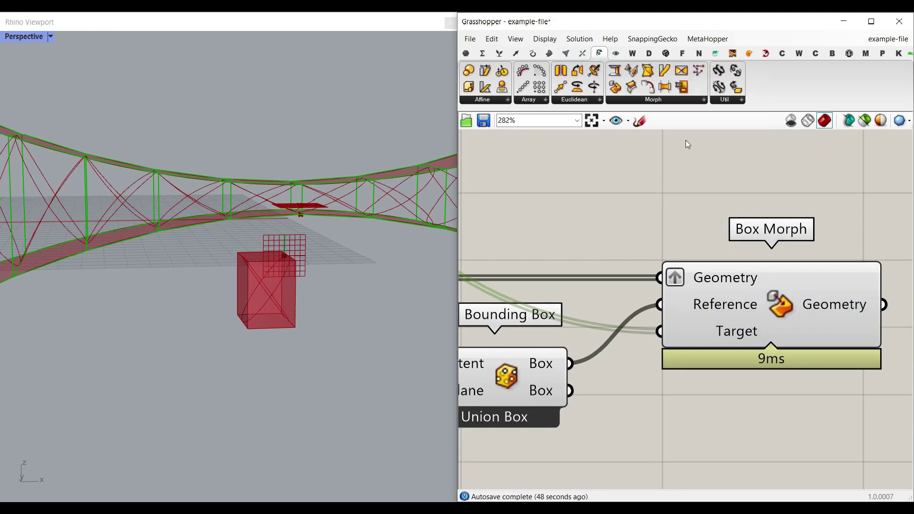
pyautogui.click(671, 99)
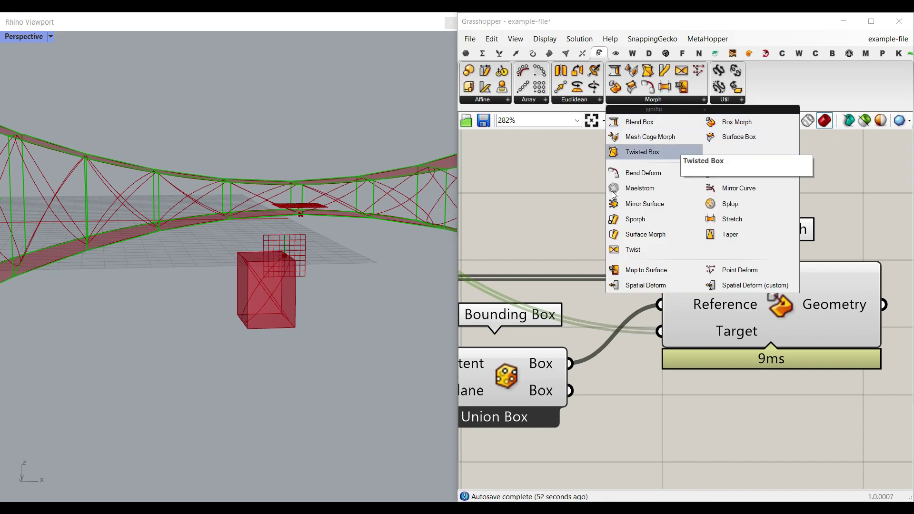
pyautogui.click(530, 226)
# Highlight the Box Morph result, inspect the morphed curves along the bridge, and trace its output to Explode Tree.
pyautogui.moveTo(309, 231); pyautogui.dragTo(183, 309, button='right')
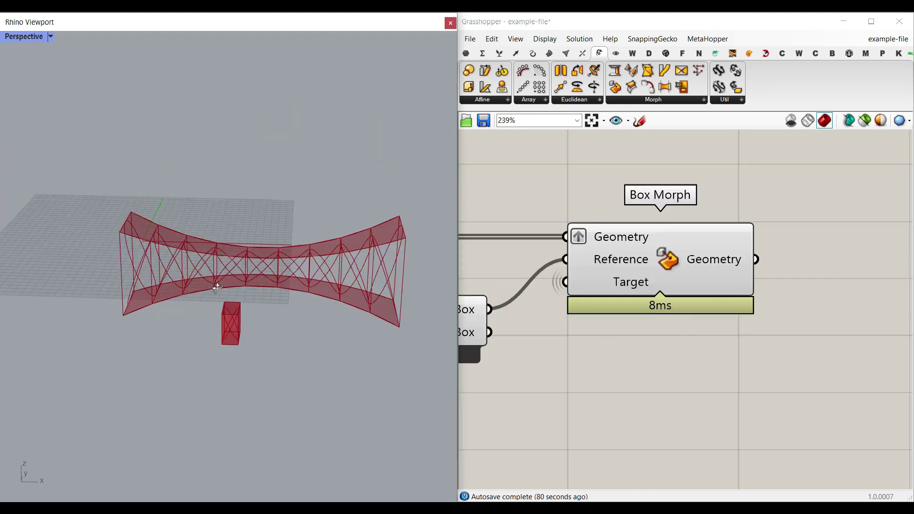
pyautogui.moveTo(62, 314); pyautogui.dragTo(152, 275, button='right')
pyautogui.click(704, 261)
pyautogui.moveTo(263, 316)
pyautogui.mouseDown(button='right')
pyautogui.moveTo(247, 292)
pyautogui.moveTo(258, 300)
pyautogui.mouseUp(button='right')
pyautogui.scroll(-4, 707, 294)
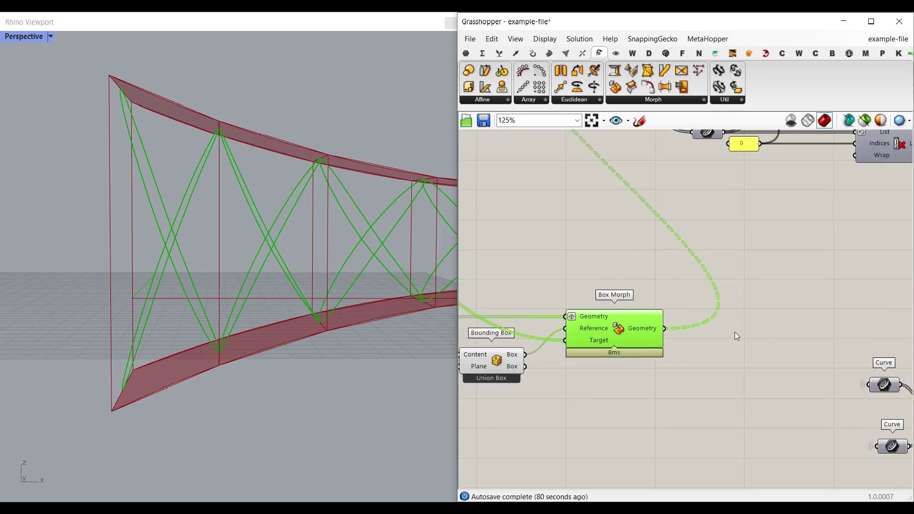
pyautogui.scroll(-4, 686, 298)
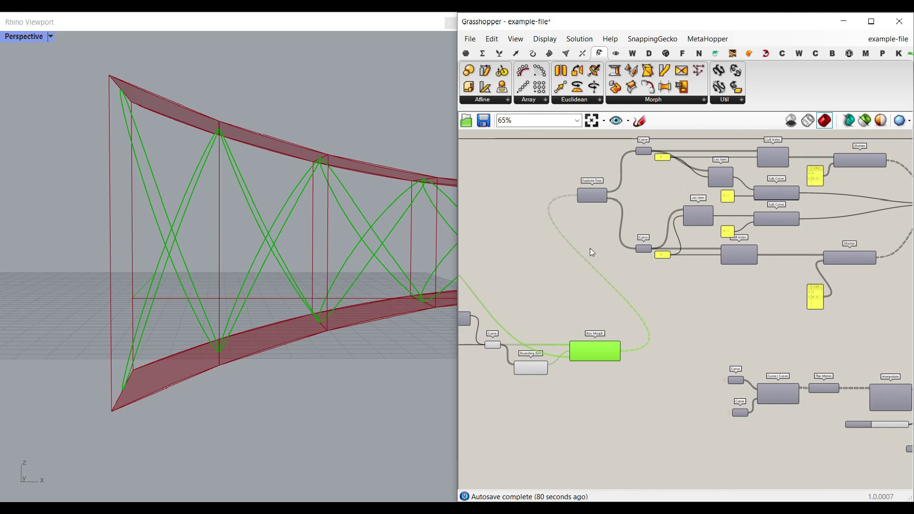
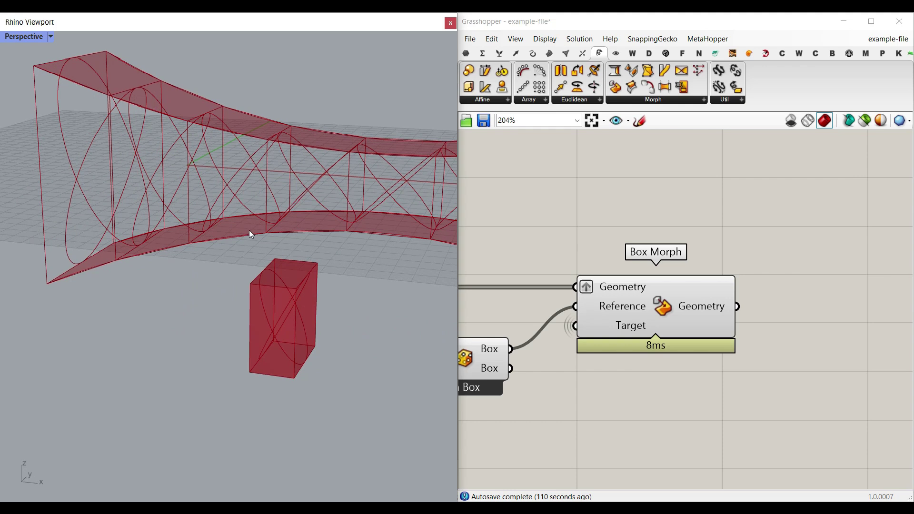
# Examine the path from Box Morph's Geometry output to Explode Tree, and look that component up among the Tree components.
pyautogui.scroll(-6, 643, 264)
pyautogui.scroll(4, 604, 189)
pyautogui.moveTo(640, 483); pyautogui.dragTo(586, 280, button='right')
pyautogui.scroll(4, 586, 279)
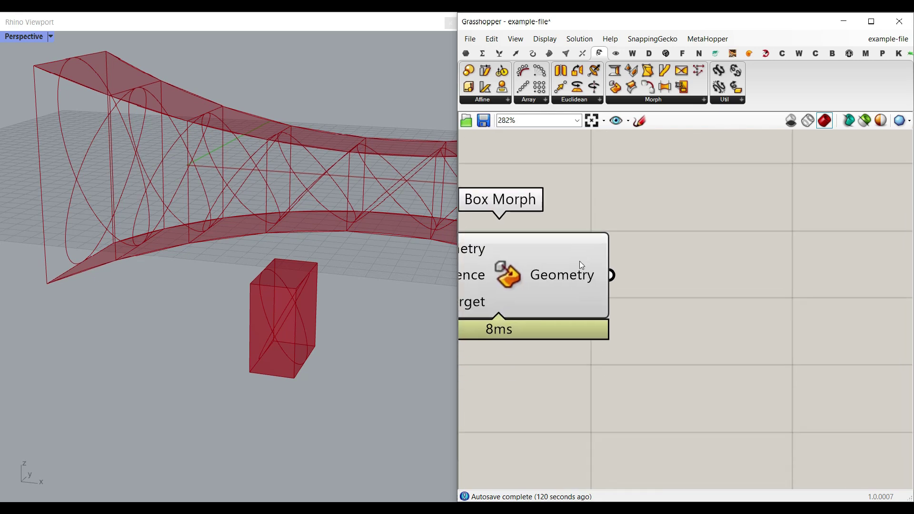
pyautogui.moveTo(576, 273)
pyautogui.scroll(-3, 565, 298)
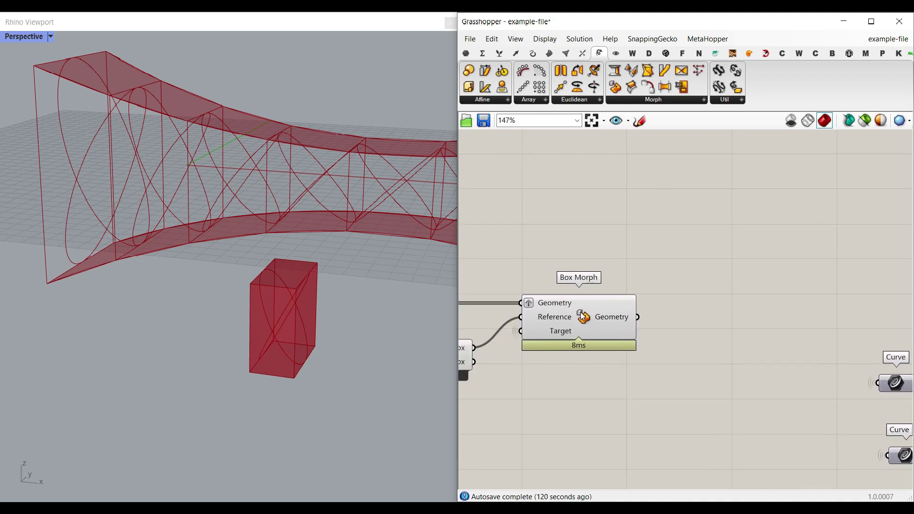
pyautogui.moveTo(603, 245); pyautogui.dragTo(611, 363, button='right')
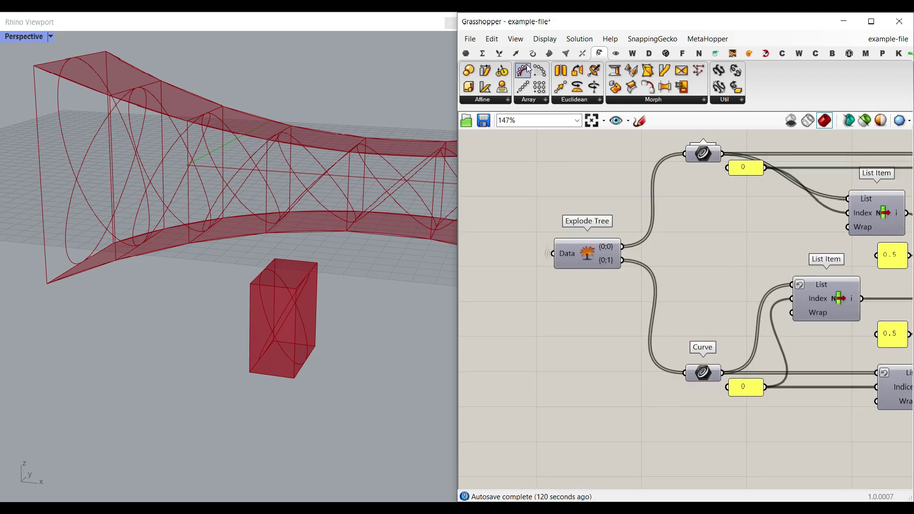
pyautogui.click(501, 53)
pyautogui.click(693, 99)
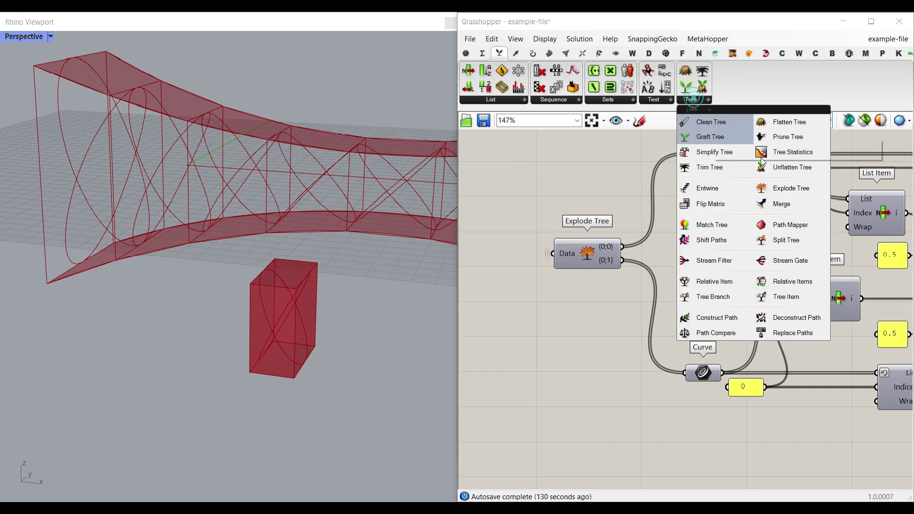
pyautogui.scroll(5, 539, 207)
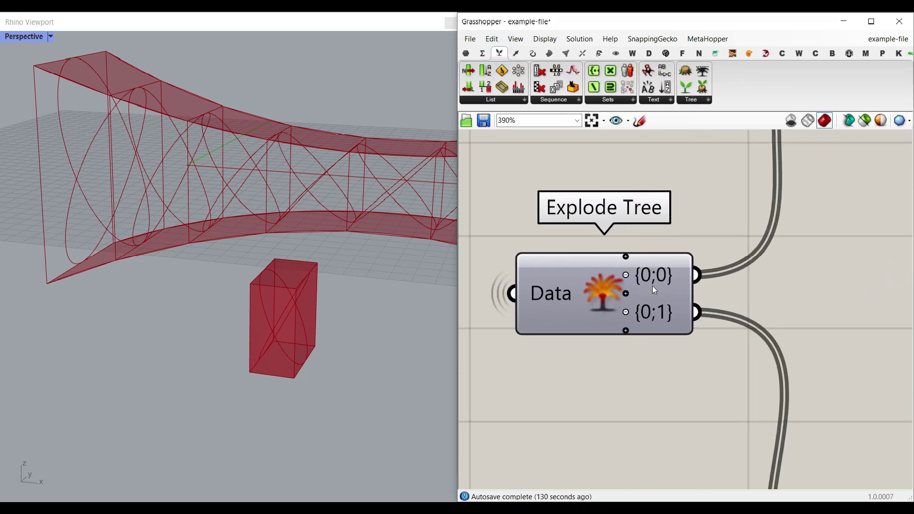
# Add a Curve parameter above Explode Tree and connect the {0;0} output to it.
pyautogui.click(466, 54)
pyautogui.click(500, 87)
pyautogui.click(742, 191)
pyautogui.moveTo(696, 275); pyautogui.dragTo(693, 188)
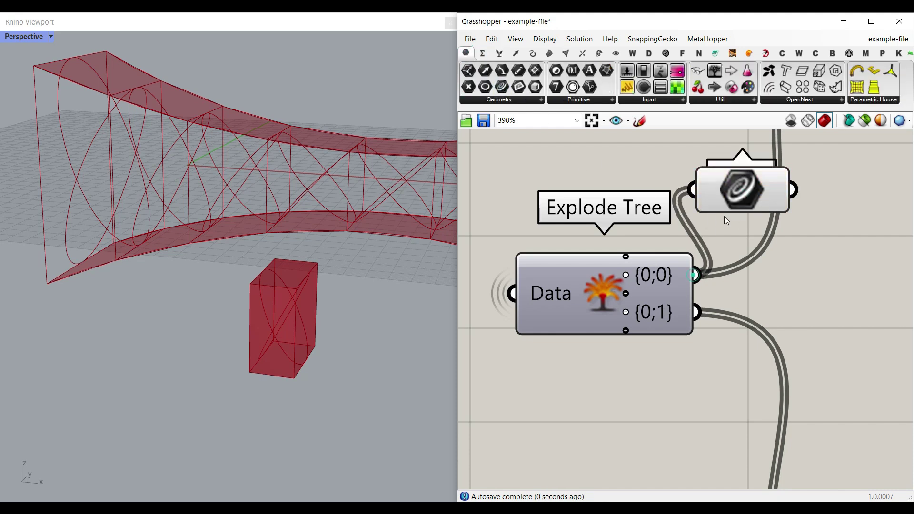
# Add a second Curve parameter fed by Explode Tree's {0;1} output, and highlight the curves of the {0;0} branch.
pyautogui.moveTo(726, 219); pyautogui.dragTo(639, 282, button='right')
pyautogui.click(654, 244)
pyautogui.moveTo(656, 248); pyautogui.dragTo(724, 392)
pyautogui.moveTo(609, 372); pyautogui.dragTo(675, 384)
pyautogui.moveTo(722, 381); pyautogui.dragTo(708, 296, button='right')
pyautogui.moveTo(706, 295); pyautogui.dragTo(678, 355)
pyautogui.click(635, 142)
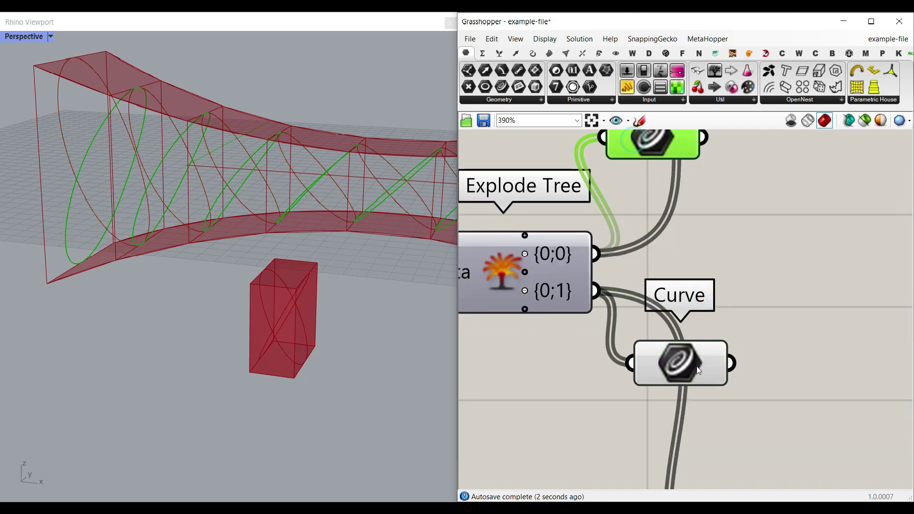
# Delete both extra Curve parameters from Explode Tree's outputs.
pyautogui.click(693, 358)
pyautogui.press('Delete')
pyautogui.click(634, 151)
pyautogui.press('Delete')
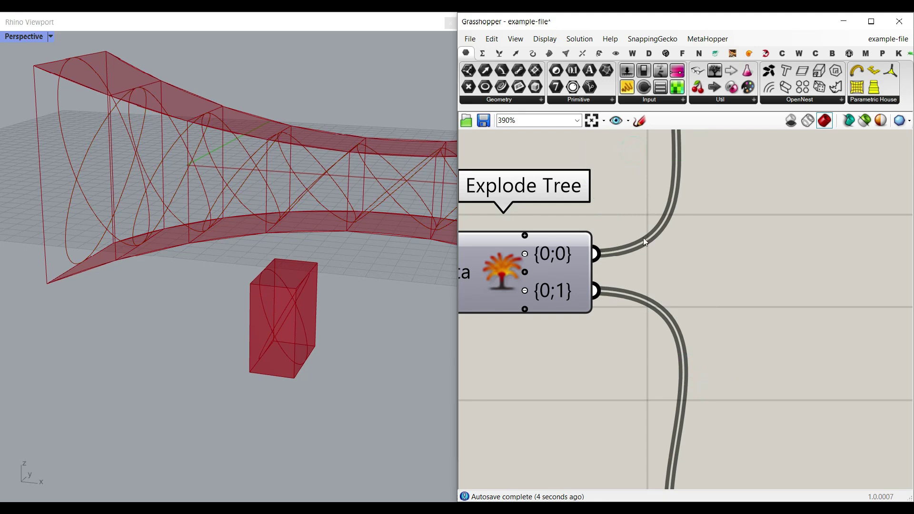
# Turn off the previews of the Box Morph and the bounding box with its source ellipses.
pyautogui.scroll(-5, 644, 238)
pyautogui.scroll(3, 78, 190)
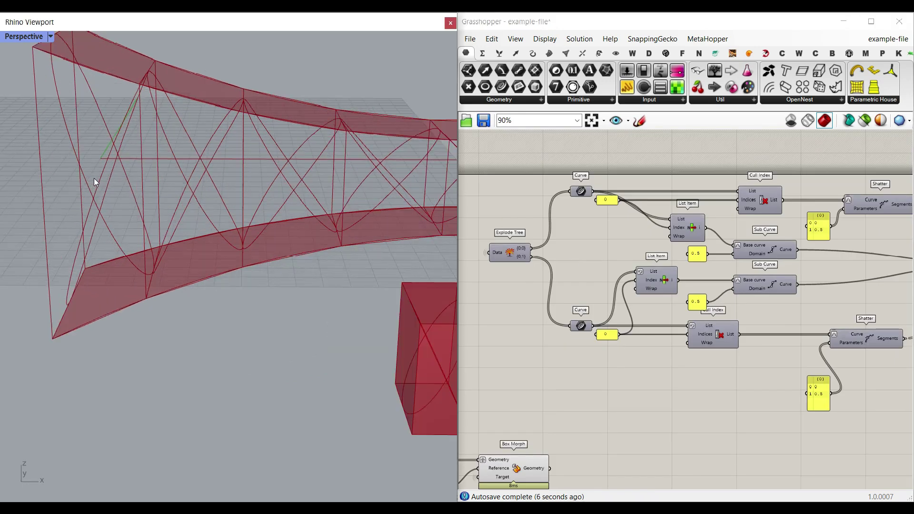
pyautogui.scroll(2, 94, 181)
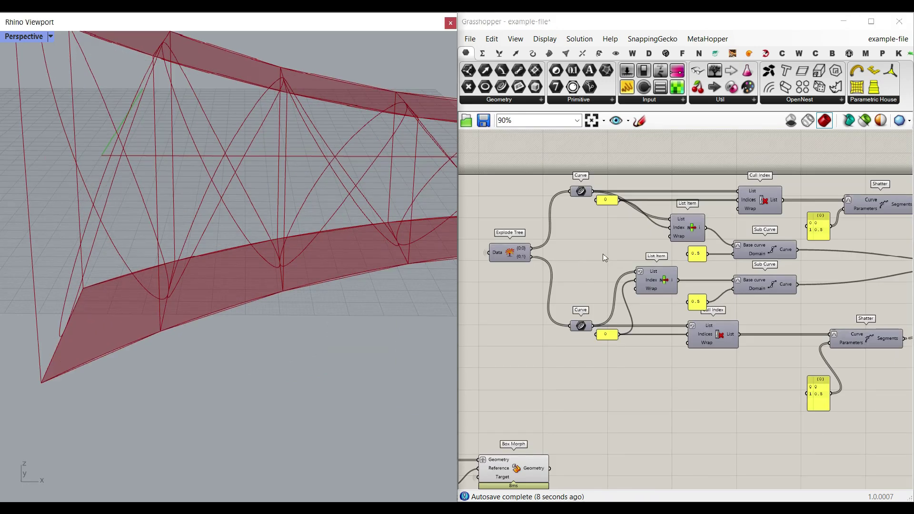
pyautogui.scroll(-5, 547, 277)
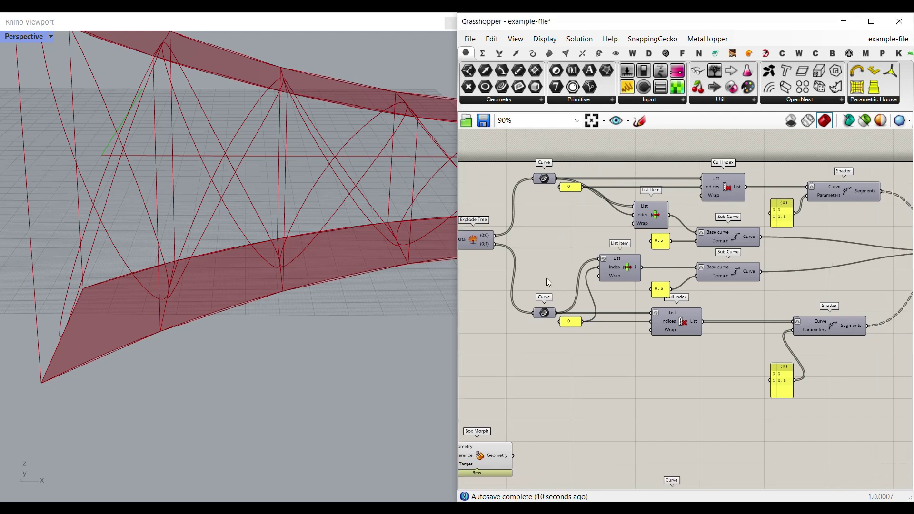
pyautogui.moveTo(547, 318); pyautogui.dragTo(478, 291)
pyautogui.rightClick(519, 271)
pyautogui.click(532, 288)
pyautogui.click(527, 288)
# Turn on the preview of the Curve parameter fed by Explode Tree's {0;0} output and inspect its ellipses.
pyautogui.scroll(8, 555, 253)
pyautogui.moveTo(580, 216); pyautogui.dragTo(540, 246, button='right')
pyautogui.rightClick(532, 188)
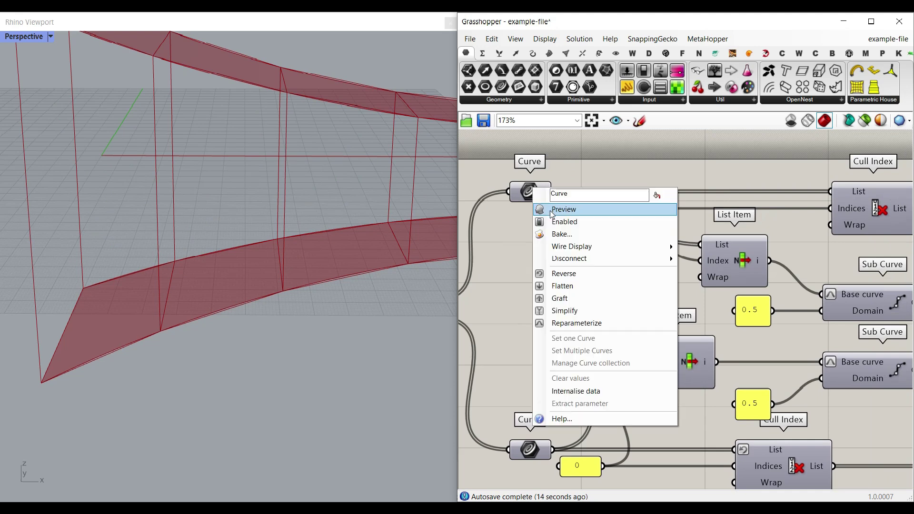
pyautogui.click(549, 210)
pyautogui.scroll(-4, 247, 280)
pyautogui.moveTo(246, 257); pyautogui.dragTo(227, 242, button='right')
pyautogui.scroll(-2, 553, 299)
# Turn off the preview of the Blend Box so the twisted boxes are hidden.
pyautogui.moveTo(553, 299); pyautogui.dragTo(828, 265, button='right')
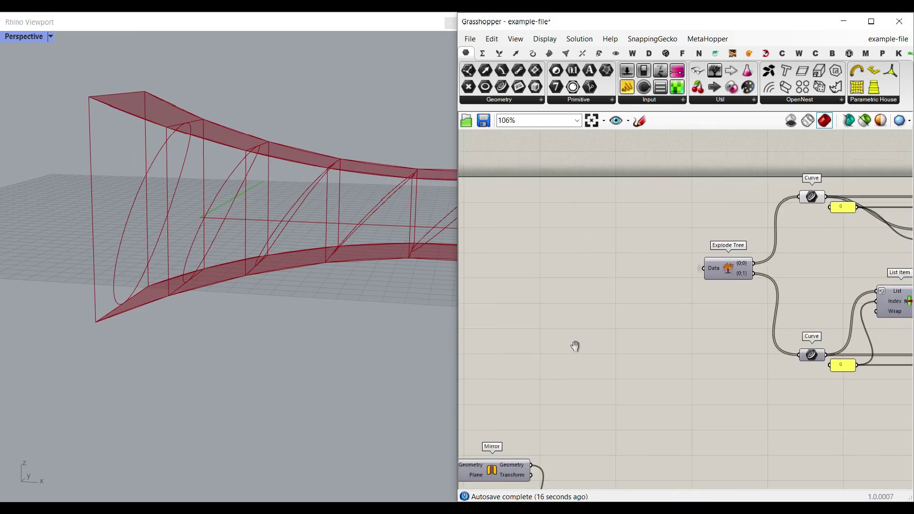
pyautogui.moveTo(575, 347); pyautogui.dragTo(673, 217, button='right')
pyautogui.moveTo(612, 326); pyautogui.dragTo(686, 335, button='right')
pyautogui.rightClick(519, 208)
pyautogui.click(561, 225)
# Move the 0 index panel closer to the upper Cull Index, and turn on and highlight that component's preview.
pyautogui.moveTo(759, 194); pyautogui.dragTo(752, 257, button='right')
pyautogui.scroll(3, 673, 222)
pyautogui.moveTo(514, 253); pyautogui.dragTo(689, 257)
pyautogui.moveTo(846, 252); pyautogui.dragTo(741, 247, button='right')
pyautogui.rightClick(742, 242)
pyautogui.click(751, 240)
# Turn off the preview of the Curve parameter that feeds the upper Cull Index.
pyautogui.scroll(-5, 194, 261)
pyautogui.moveTo(554, 286); pyautogui.dragTo(713, 282, button='right')
pyautogui.rightClick(507, 222)
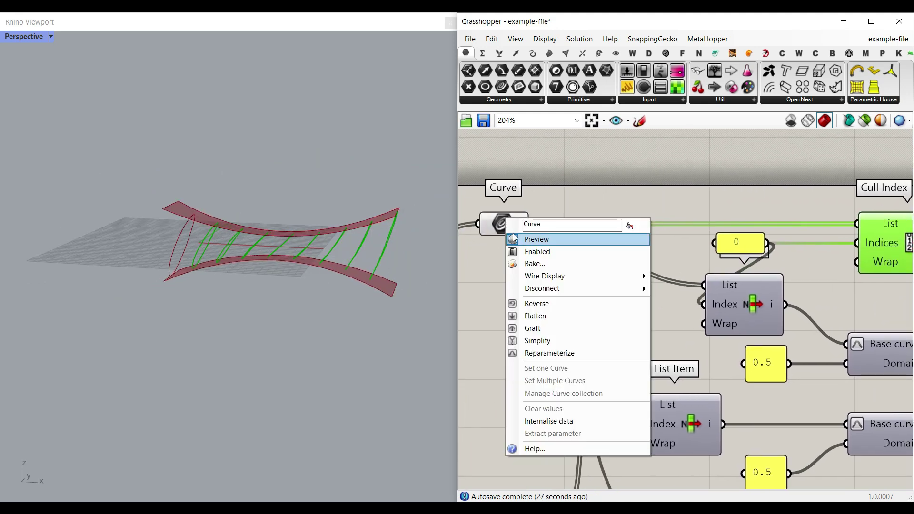
pyautogui.click(517, 240)
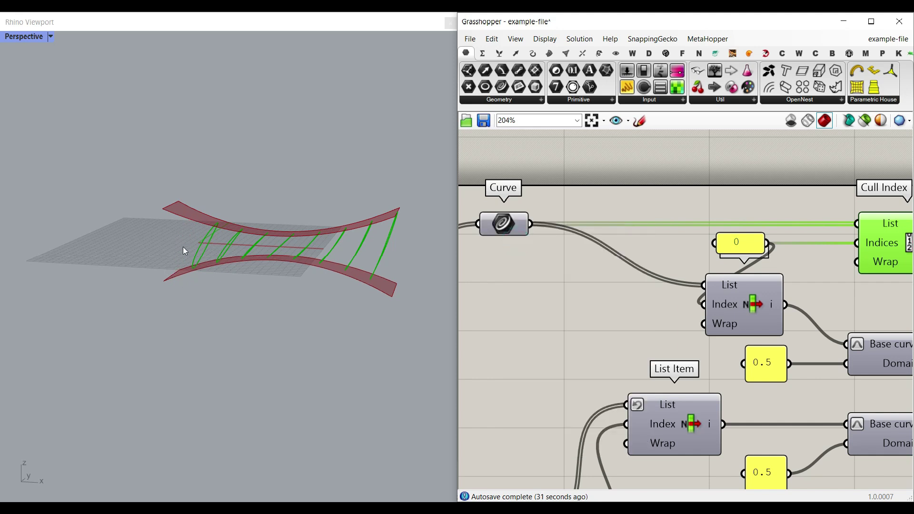
# Turn on the preview of the upper Sub Curve and view the half ellipse at the bridge's end.
pyautogui.scroll(-3, 690, 286)
pyautogui.scroll(4, 692, 283)
pyautogui.rightClick(681, 291)
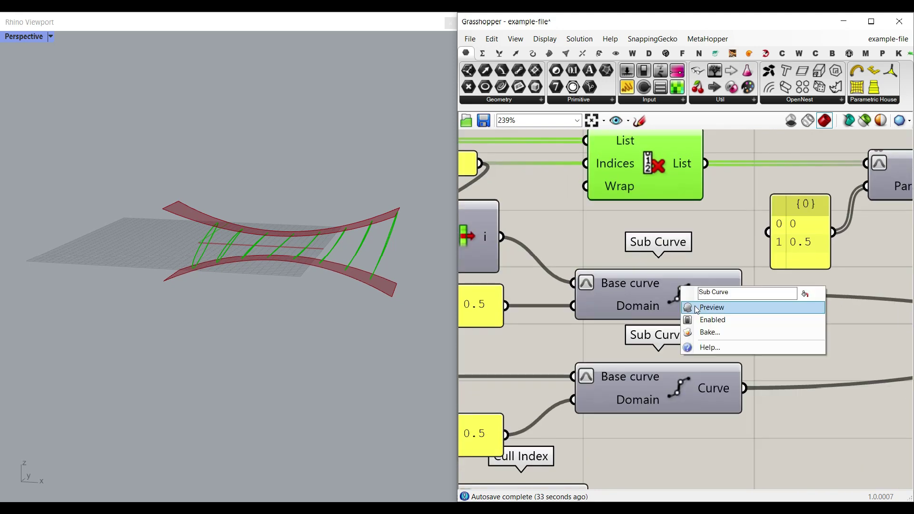
pyautogui.click(696, 307)
pyautogui.moveTo(169, 267); pyautogui.dragTo(198, 240, button='right')
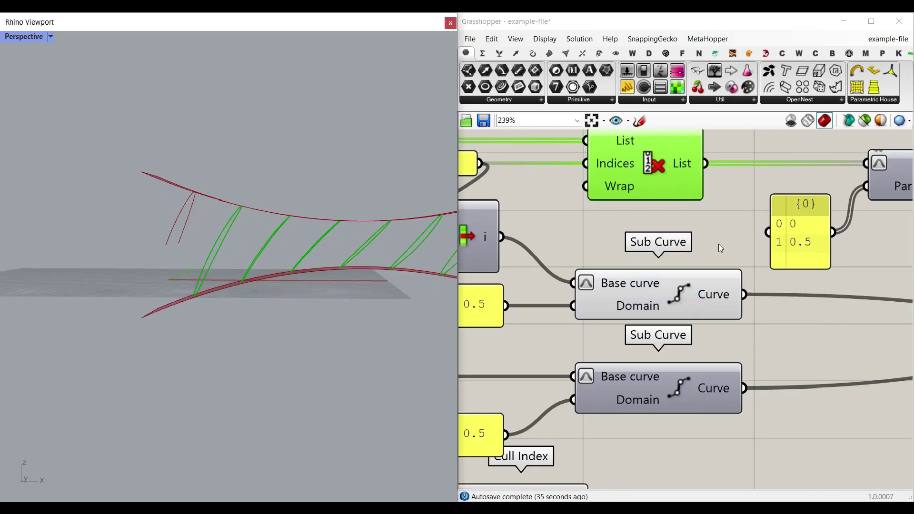
# Look up Cull Index among the Sequence components and trace its List and Indices inputs to the Curve parameter and 0 panel.
pyautogui.moveTo(718, 247); pyautogui.dragTo(828, 341, button='right')
pyautogui.click(500, 52)
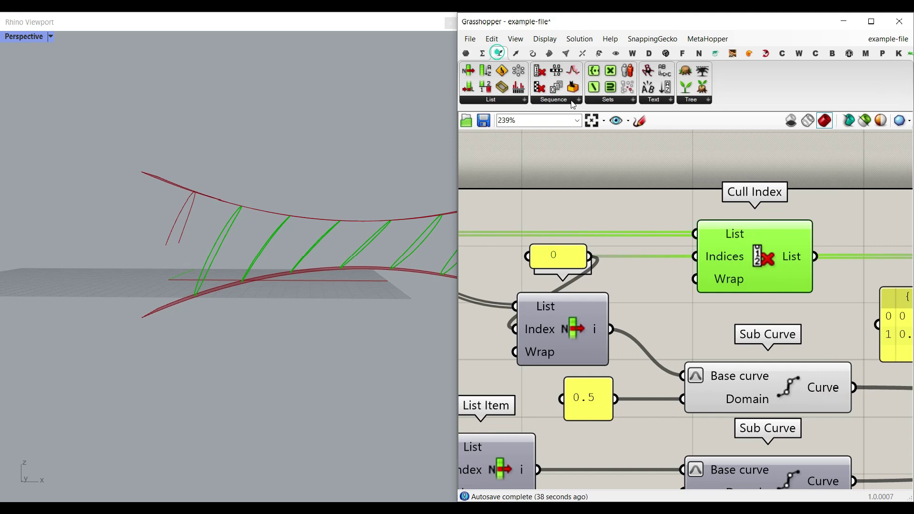
pyautogui.click(571, 101)
pyautogui.moveTo(648, 285); pyautogui.dragTo(736, 285, button='right')
pyautogui.scroll(-2, 737, 284)
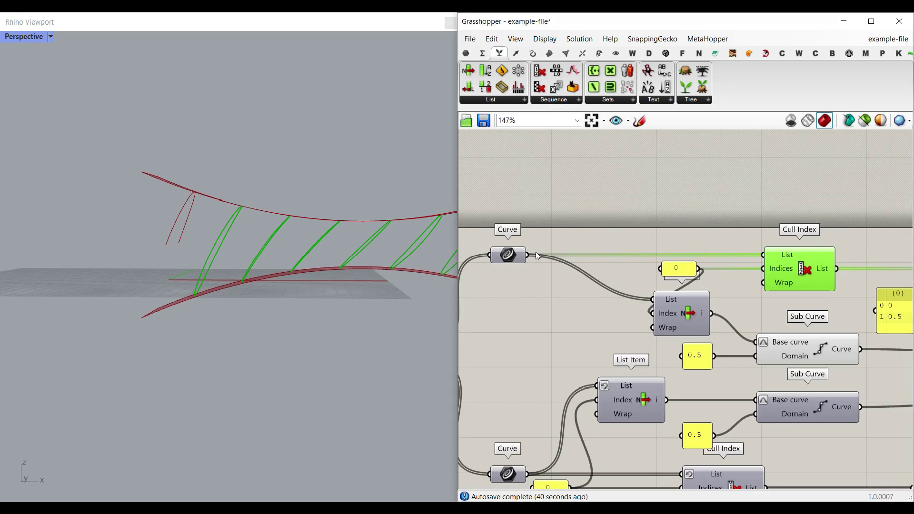
pyautogui.scroll(3, 598, 258)
pyautogui.moveTo(661, 264); pyautogui.dragTo(528, 265, button='right')
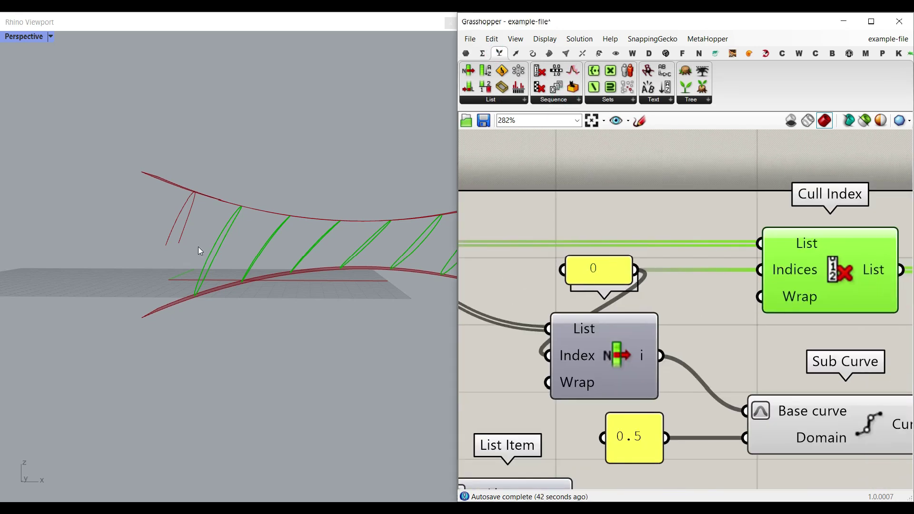
# Turn on the preview of the upper List Item and select it to highlight the first ellipse.
pyautogui.moveTo(623, 338); pyautogui.dragTo(660, 299, button='right')
pyautogui.rightClick(646, 301)
pyautogui.click(663, 324)
pyautogui.click(654, 314)
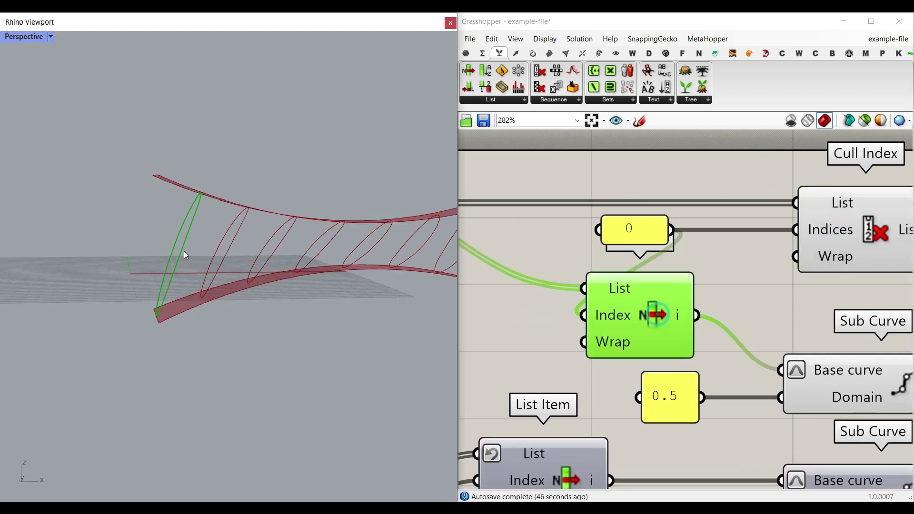
# Look up Sub Curve among the Spline components of the Curve category.
pyautogui.moveTo(184, 250); pyautogui.dragTo(201, 261, button='right')
pyautogui.moveTo(911, 376); pyautogui.dragTo(728, 281, button='right')
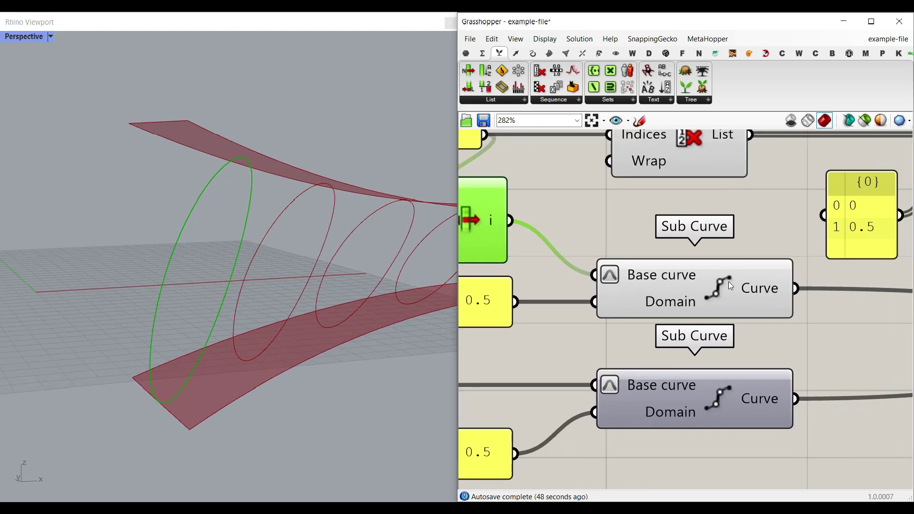
pyautogui.click(532, 53)
pyautogui.click(768, 100)
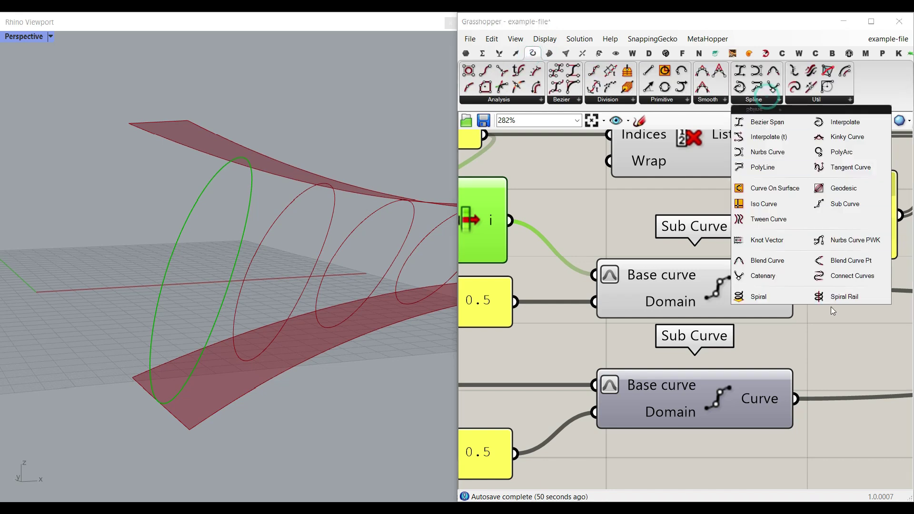
pyautogui.click(600, 221)
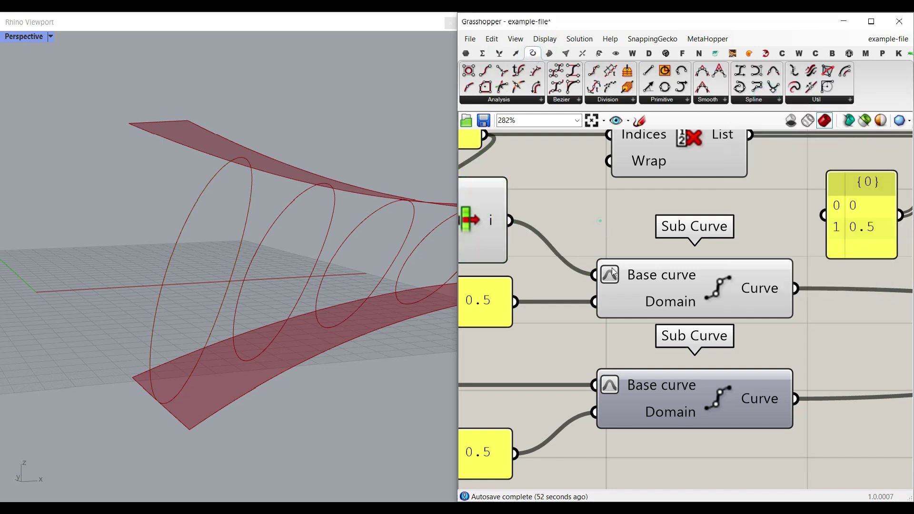
# Check the upper Sub Curve's Base curve and Domain inputs, and select the component to highlight its half ellipse.
pyautogui.rightClick(648, 275)
pyautogui.moveTo(511, 322); pyautogui.dragTo(635, 325, button='right')
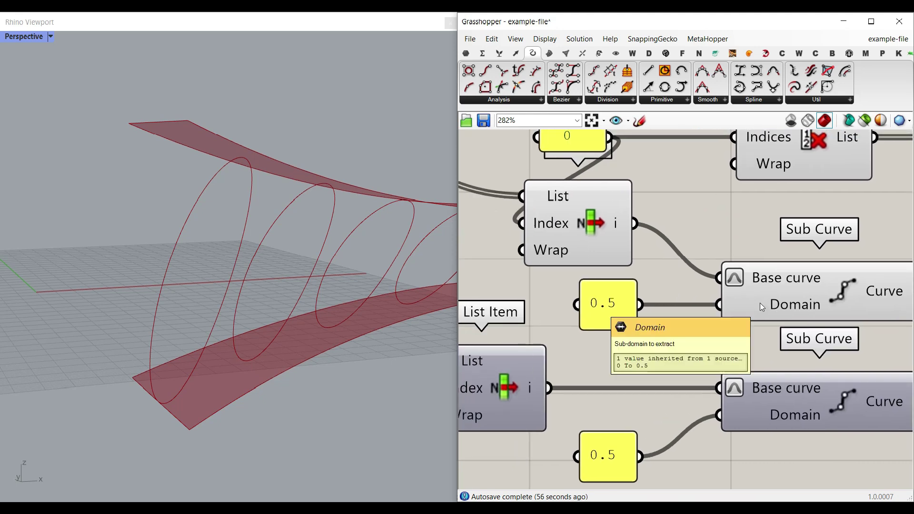
pyautogui.moveTo(747, 313)
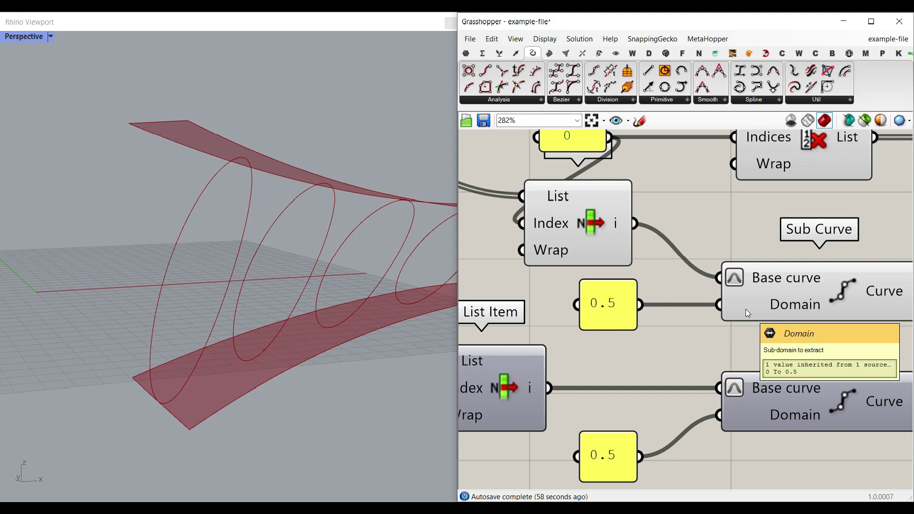
pyautogui.click(825, 291)
pyautogui.rightClick(576, 218)
pyautogui.moveTo(286, 301); pyautogui.dragTo(164, 298, button='right')
pyautogui.scroll(-4, 547, 268)
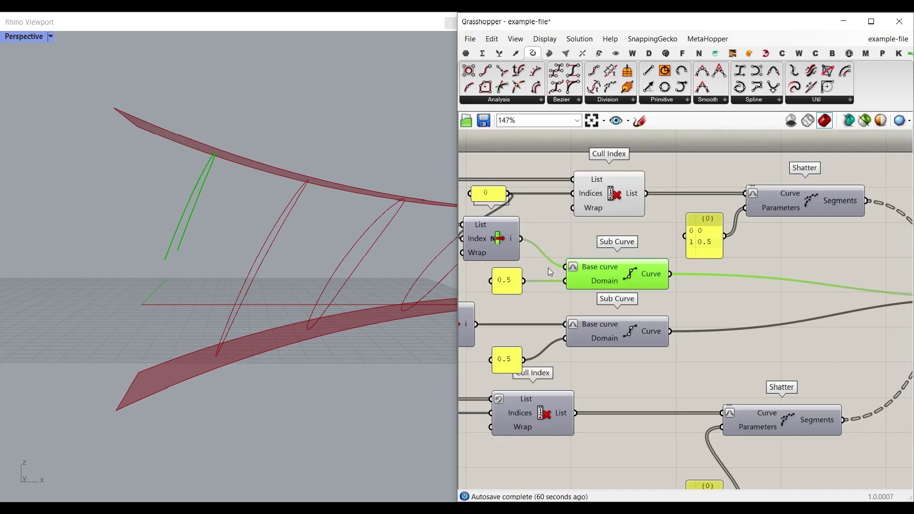
# Turn on the preview of the lower Cull Index and select it to highlight its ellipses along the bridge.
pyautogui.moveTo(549, 272); pyautogui.dragTo(627, 281, button='right')
pyautogui.moveTo(613, 313); pyautogui.dragTo(771, 253, button='right')
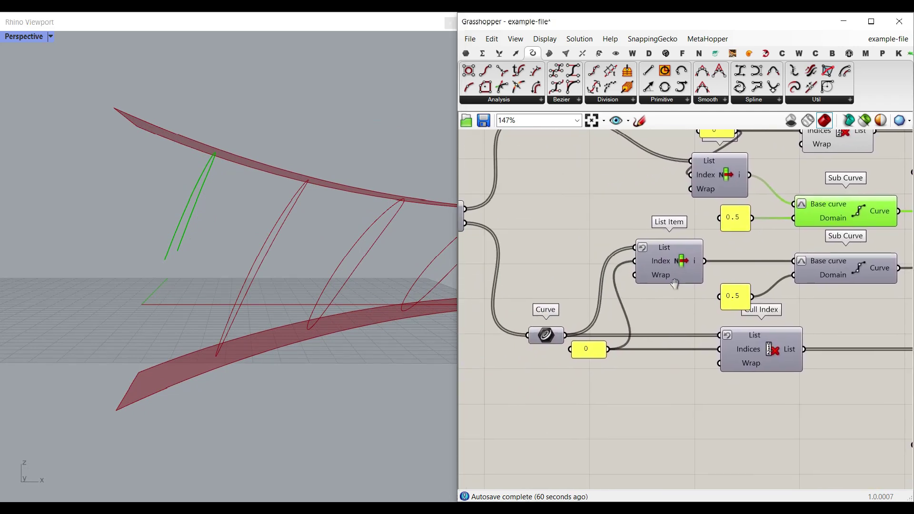
pyautogui.rightClick(538, 333)
pyautogui.moveTo(766, 335); pyautogui.dragTo(728, 319, button='right')
pyautogui.rightClick(728, 319)
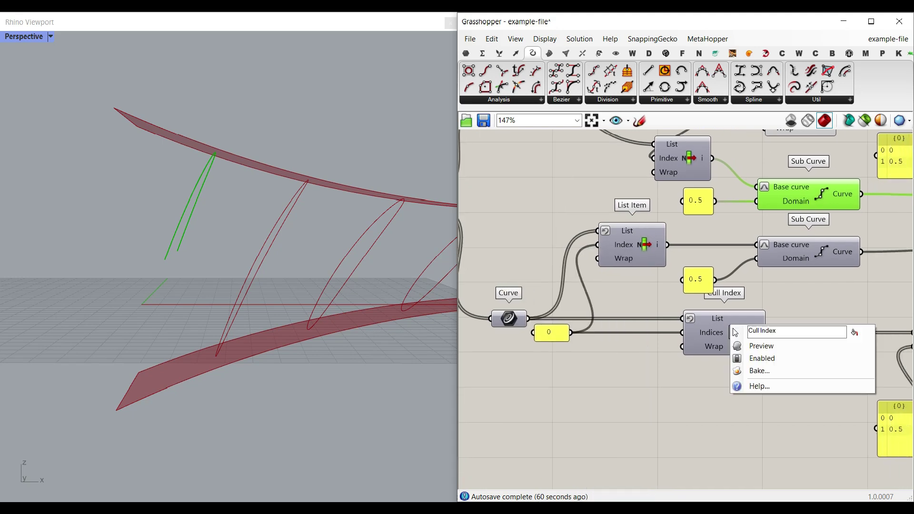
pyautogui.click(737, 342)
pyautogui.click(736, 335)
pyautogui.moveTo(224, 292); pyautogui.dragTo(192, 263, button='right')
pyautogui.scroll(-6, 191, 263)
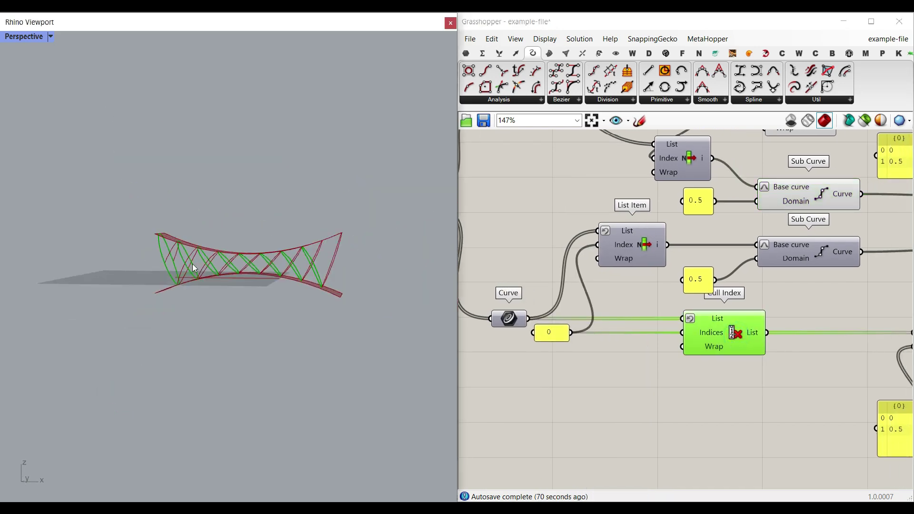
pyautogui.scroll(10, 352, 255)
# Examine the reversed List inputs of the lower List Item and Cull Index against the order of the ellipses along the bridge.
pyautogui.moveTo(687, 296); pyautogui.dragTo(666, 326, button='right')
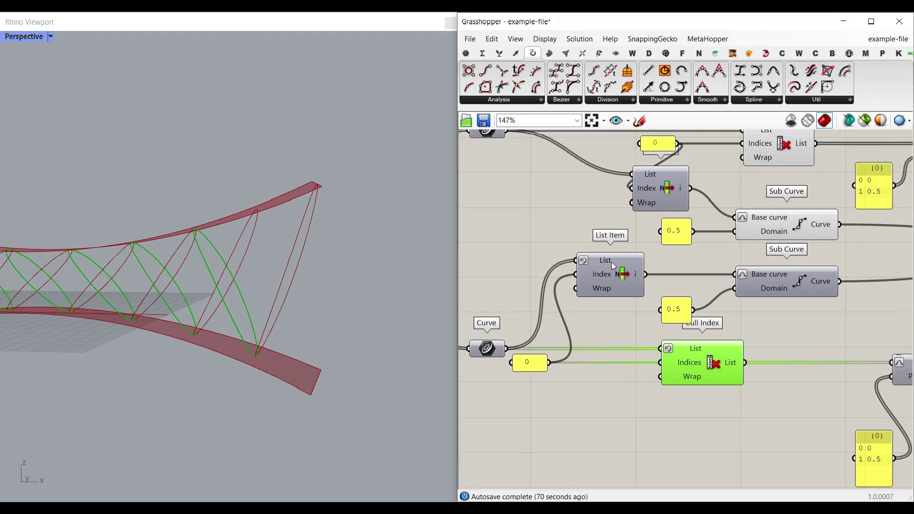
pyautogui.moveTo(566, 343); pyautogui.dragTo(640, 336, button='right')
pyautogui.scroll(2, 640, 336)
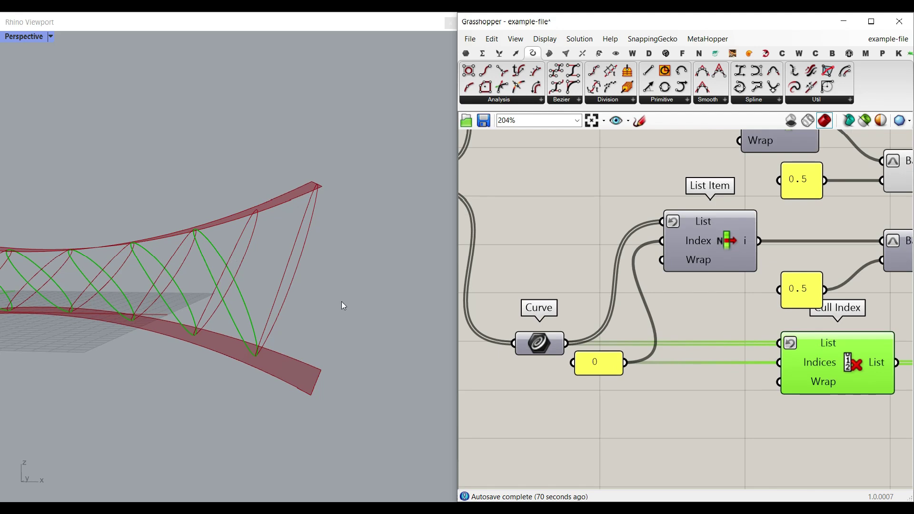
pyautogui.moveTo(342, 302); pyautogui.dragTo(328, 313, button='right')
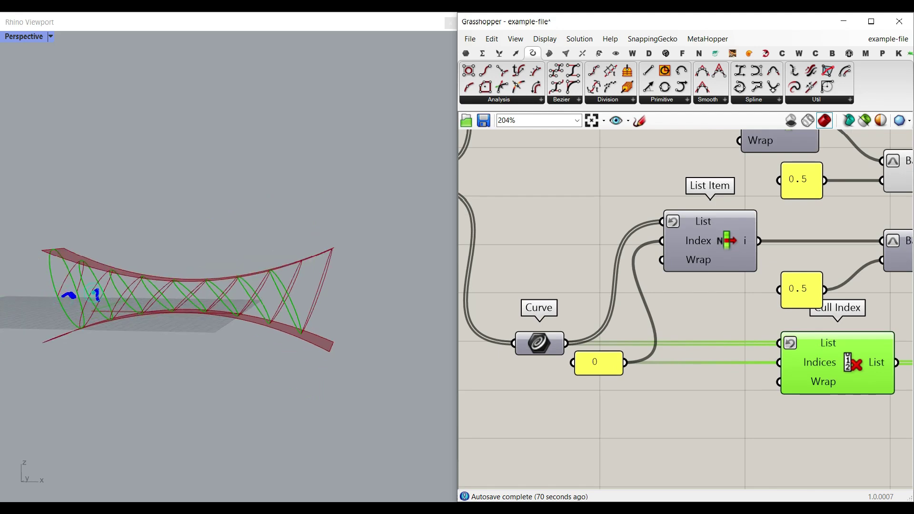
pyautogui.moveTo(69, 285); pyautogui.dragTo(193, 287)
pyautogui.moveTo(681, 209)
pyautogui.mouseDown()
pyautogui.moveTo(680, 241)
pyautogui.moveTo(693, 221)
pyautogui.mouseUp()
pyautogui.moveTo(761, 333); pyautogui.dragTo(791, 318)
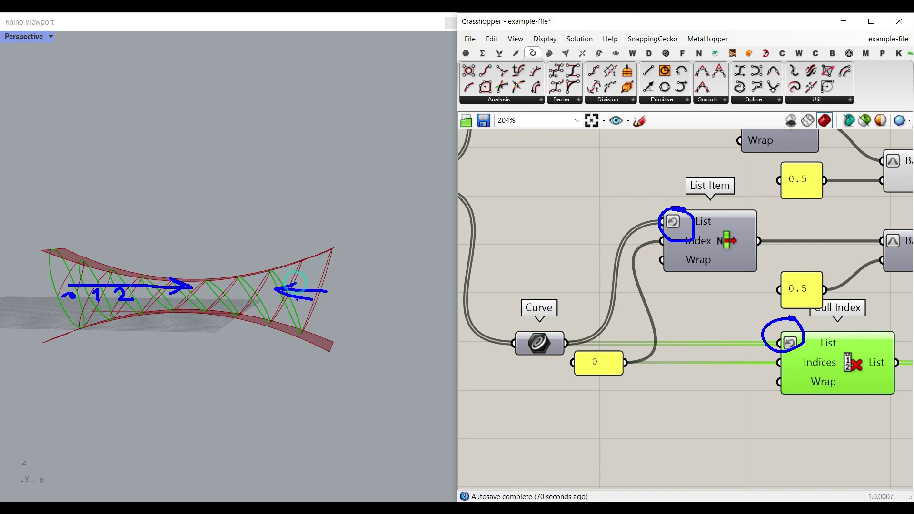
pyautogui.press('Escape')
# Turn on the preview of the lower Sub Curve and select it to view its half ellipse near the bridge's opposite end.
pyautogui.moveTo(830, 336); pyautogui.dragTo(692, 307, button='right')
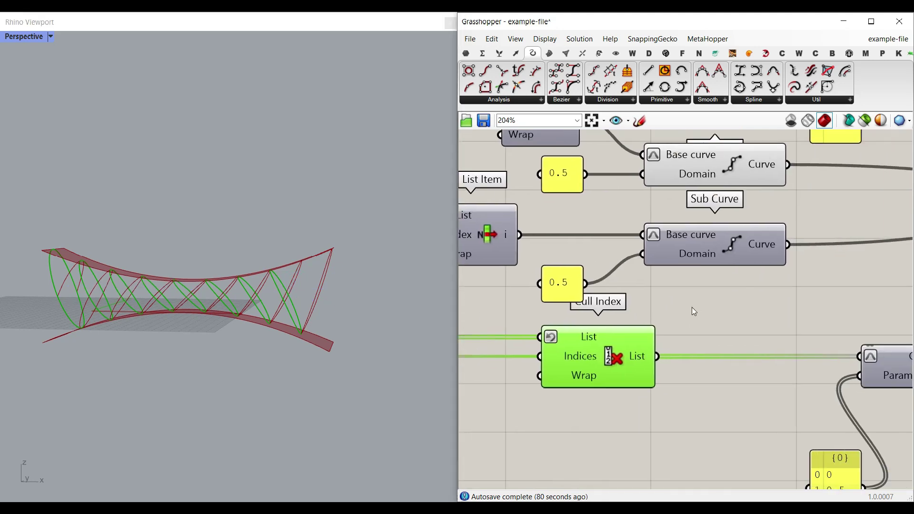
pyautogui.rightClick(726, 236)
pyautogui.click(752, 258)
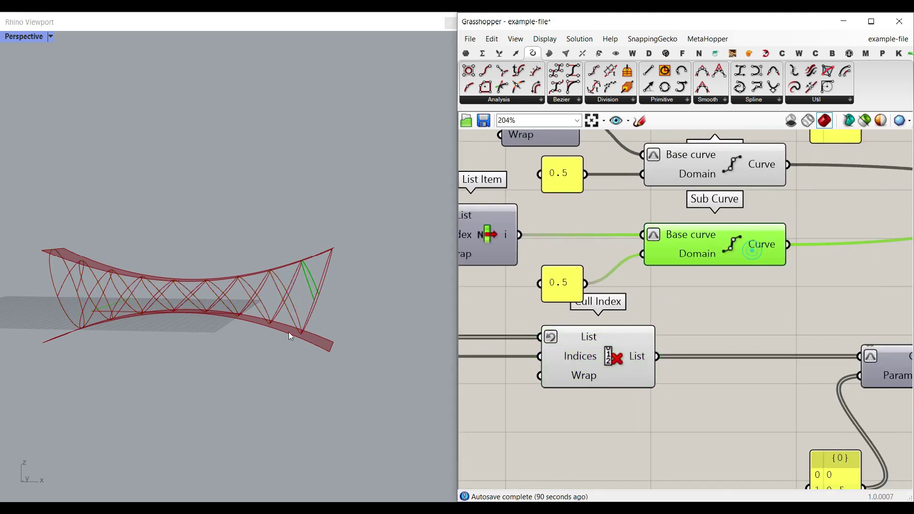
pyautogui.moveTo(296, 319); pyautogui.dragTo(277, 350, button='right')
pyautogui.scroll(-3, 749, 310)
pyautogui.moveTo(749, 311); pyautogui.dragTo(619, 295, button='right')
pyautogui.moveTo(201, 363); pyautogui.dragTo(257, 329, button='right')
pyautogui.scroll(5, 323, 315)
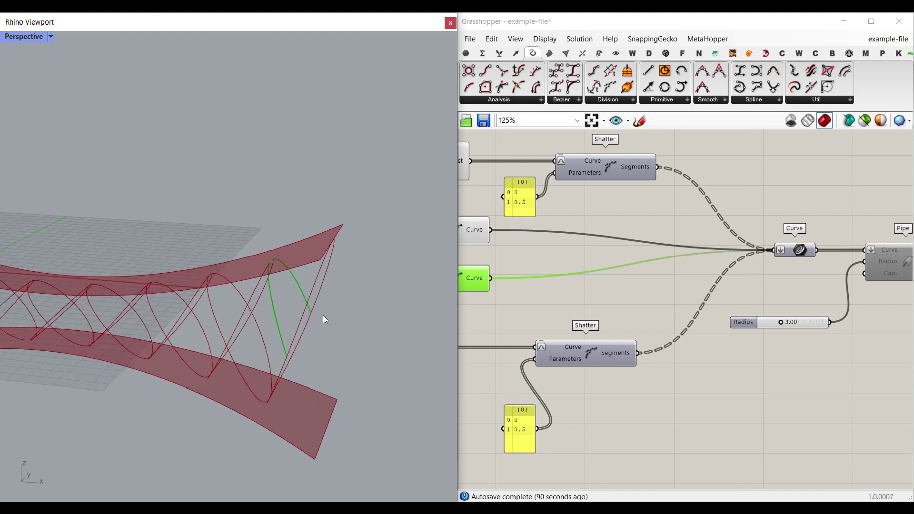
pyautogui.scroll(3, 225, 328)
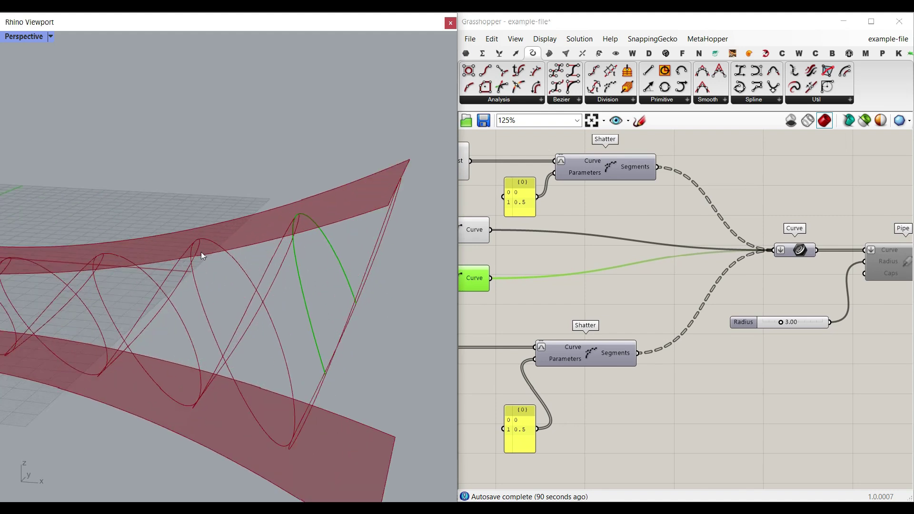
# Look up Shatter among the Division components of the Curve category.
pyautogui.moveTo(605, 253); pyautogui.dragTo(672, 280, button='right')
pyautogui.scroll(4, 699, 235)
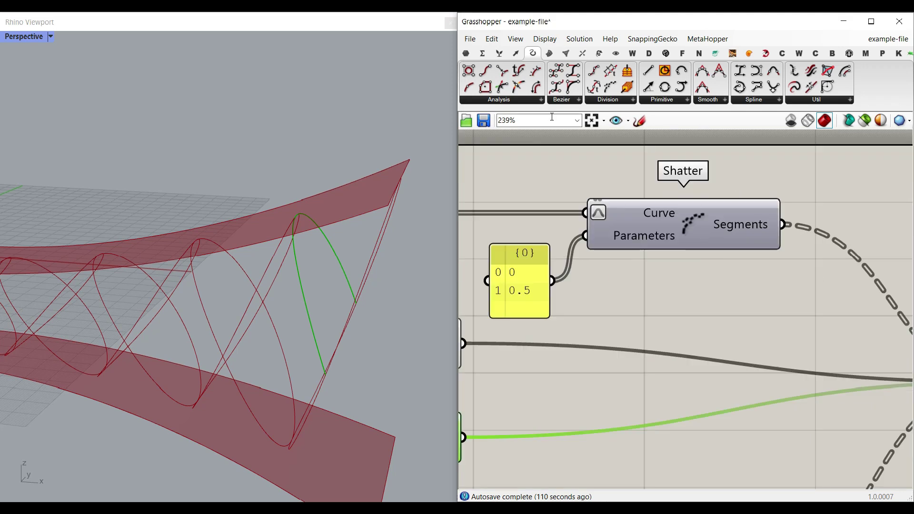
pyautogui.click(615, 99)
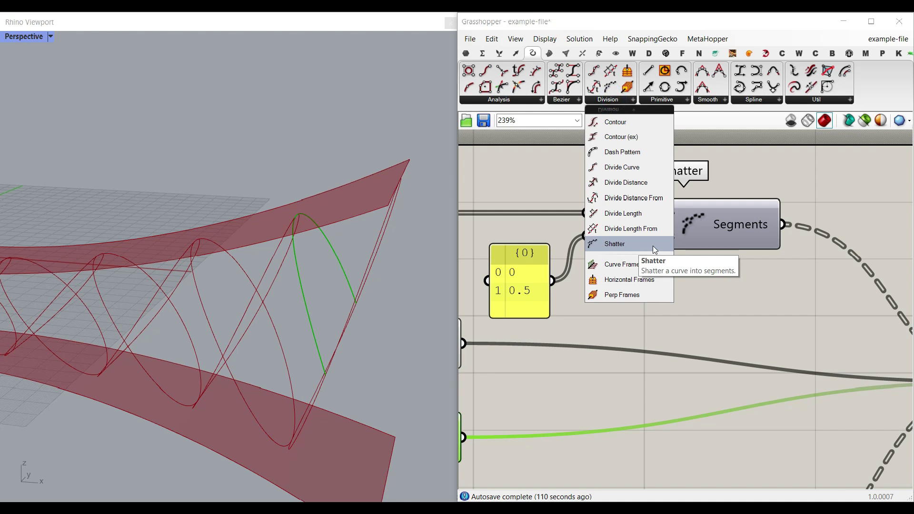
pyautogui.click(741, 300)
# Select the upper Cull Index to highlight the ellipses that feed Shatter and compare them with the 0 and 0.5 parameters panel.
pyautogui.moveTo(591, 280); pyautogui.dragTo(695, 276, button='right')
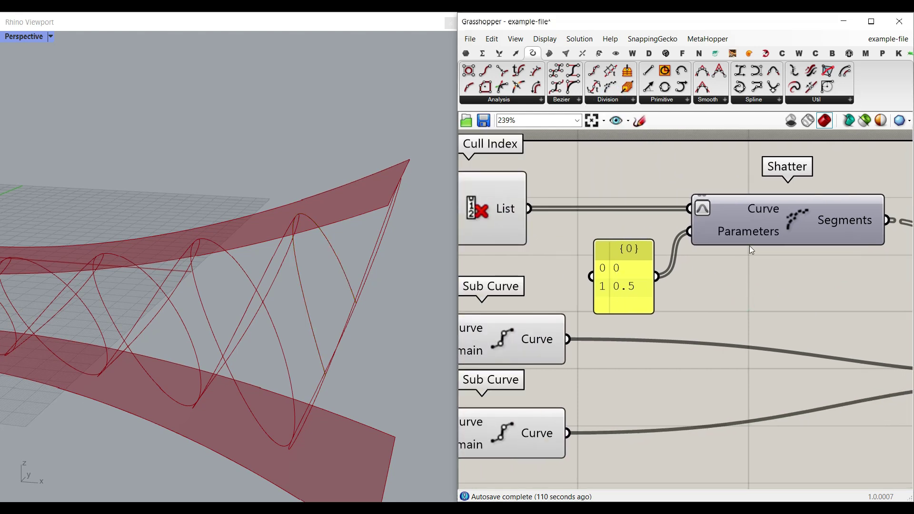
pyautogui.click(488, 207)
pyautogui.moveTo(301, 293); pyautogui.dragTo(339, 277, button='right')
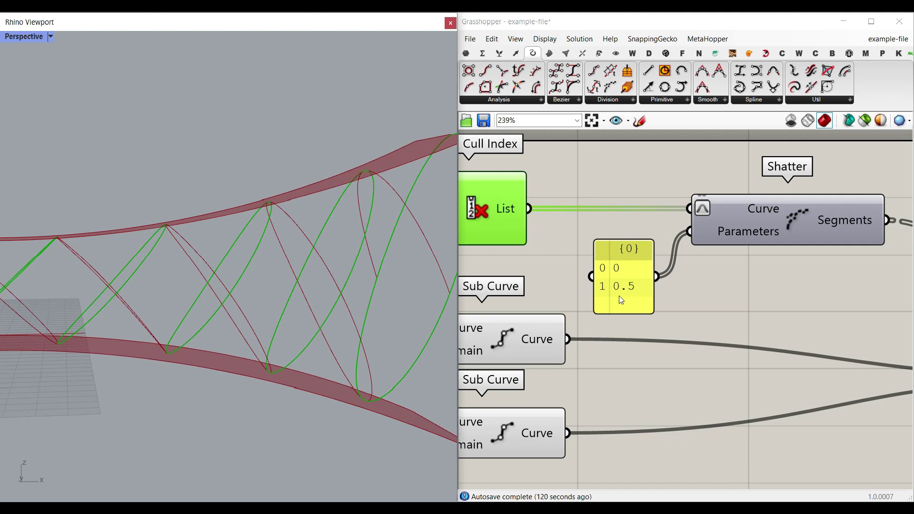
pyautogui.moveTo(315, 291); pyautogui.dragTo(292, 300, button='right')
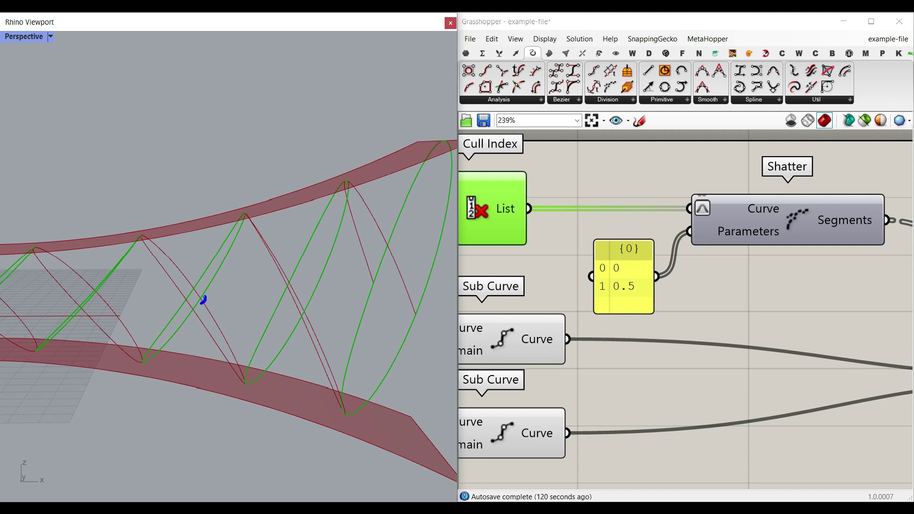
# Bake the upper Shatter's segments and select one in the viewport to examine where its ellipse is split.
pyautogui.moveTo(746, 287); pyautogui.dragTo(642, 285, button='right')
pyautogui.rightClick(741, 216)
pyautogui.click(766, 230)
pyautogui.click(761, 344)
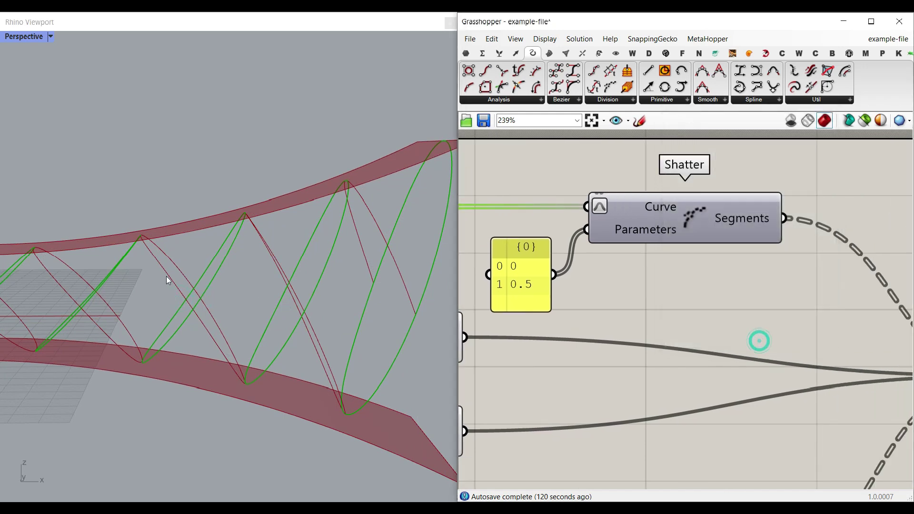
pyautogui.click(200, 280)
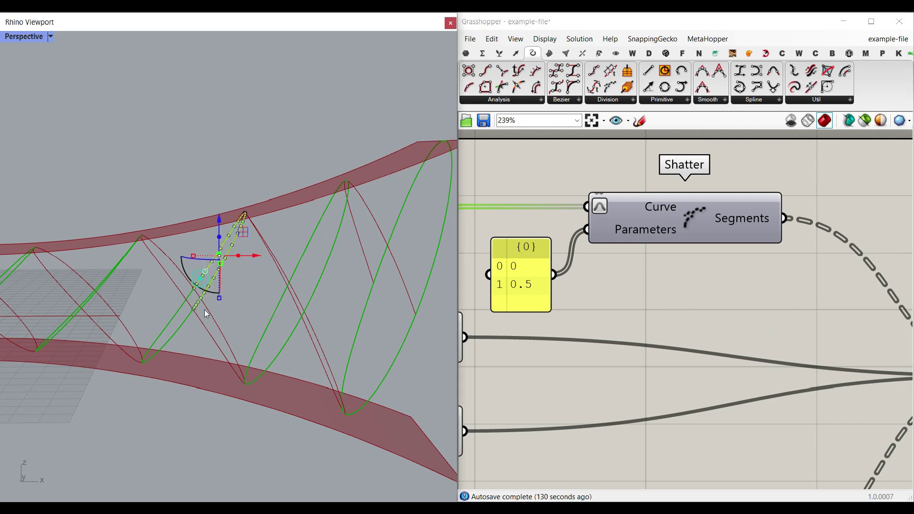
pyautogui.scroll(6, 204, 309)
pyautogui.scroll(4, 286, 310)
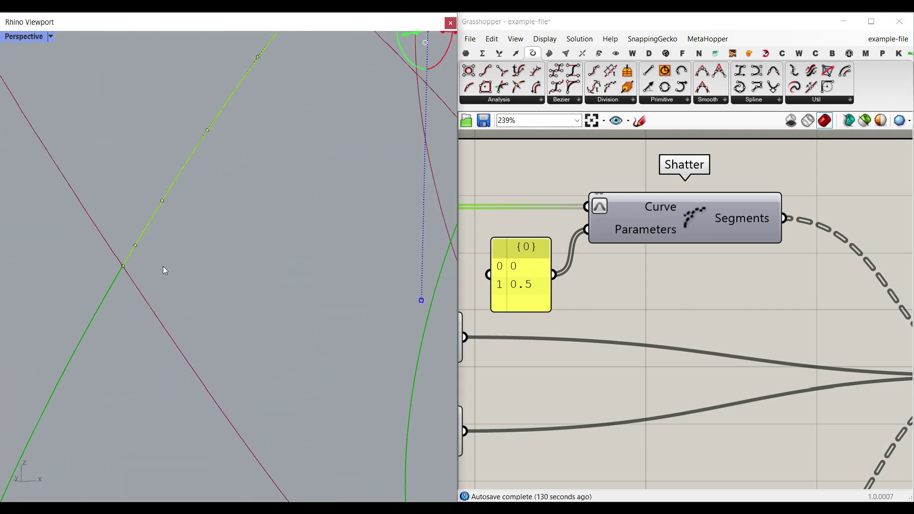
pyautogui.scroll(-10, 201, 260)
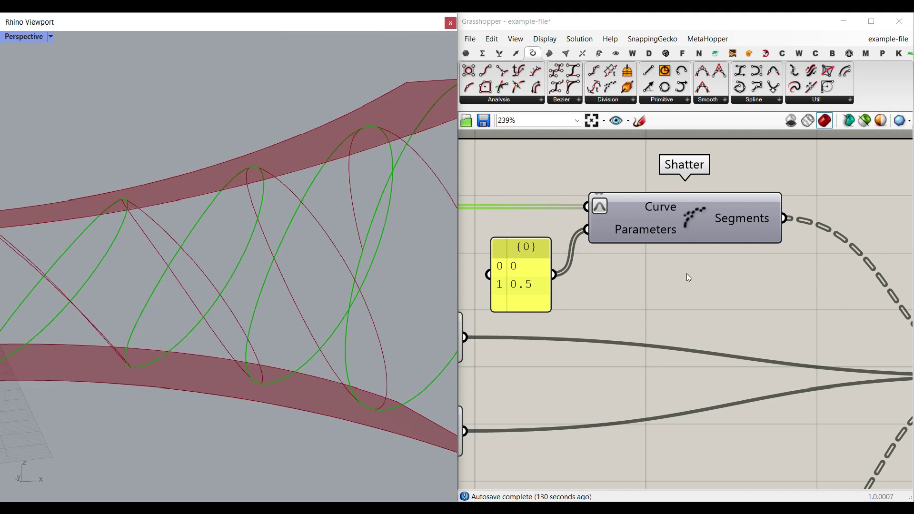
# Turn on the preview of the flattened Curve parameter that merges the Shatter and Sub Curve outputs.
pyautogui.scroll(-3, 317, 272)
pyautogui.scroll(-3, 714, 319)
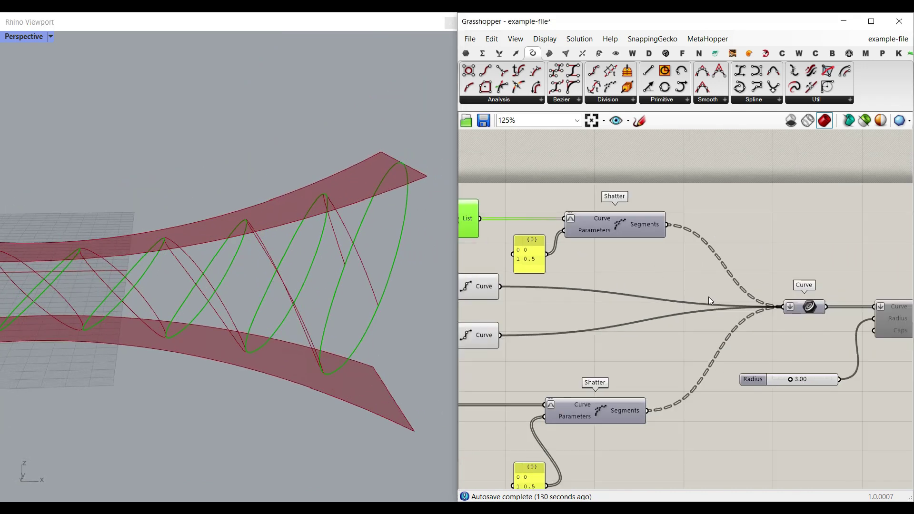
pyautogui.moveTo(527, 374); pyautogui.dragTo(718, 345, button='right')
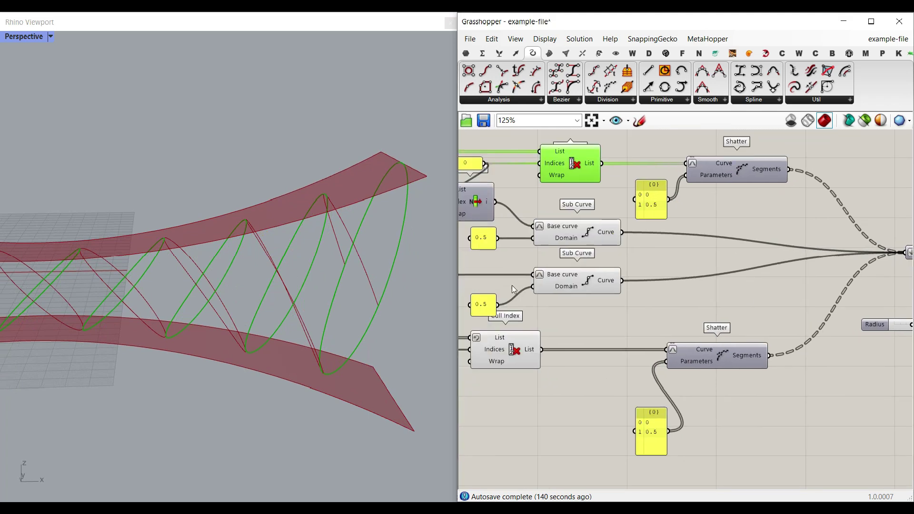
pyautogui.moveTo(909, 242); pyautogui.dragTo(686, 245, button='right')
pyautogui.scroll(3, 686, 245)
pyautogui.rightClick(706, 243)
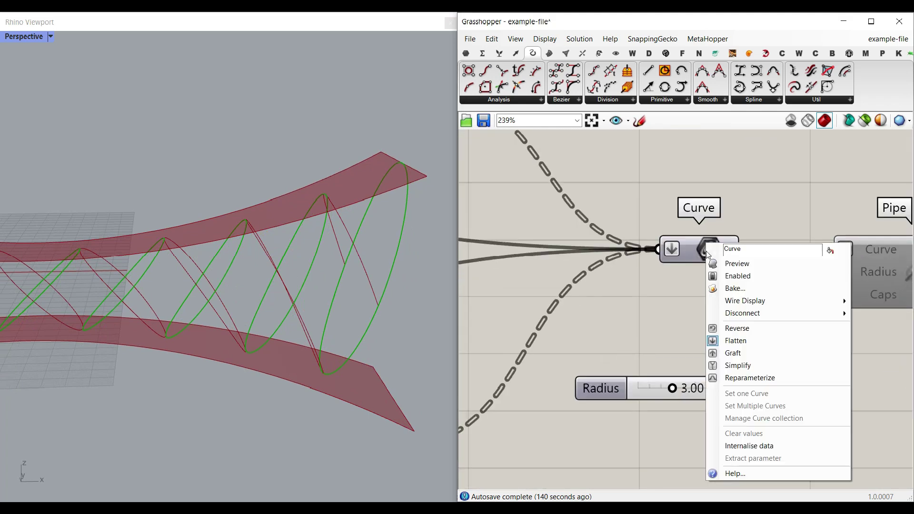
pyautogui.click(724, 265)
# Turn off the preview of the Cull Index, List Item, Sub Curve and Shatter components upstream of the merged Curve parameter.
pyautogui.scroll(-4, 705, 287)
pyautogui.moveTo(665, 298); pyautogui.dragTo(782, 291, button='right')
pyautogui.scroll(-7, 785, 295)
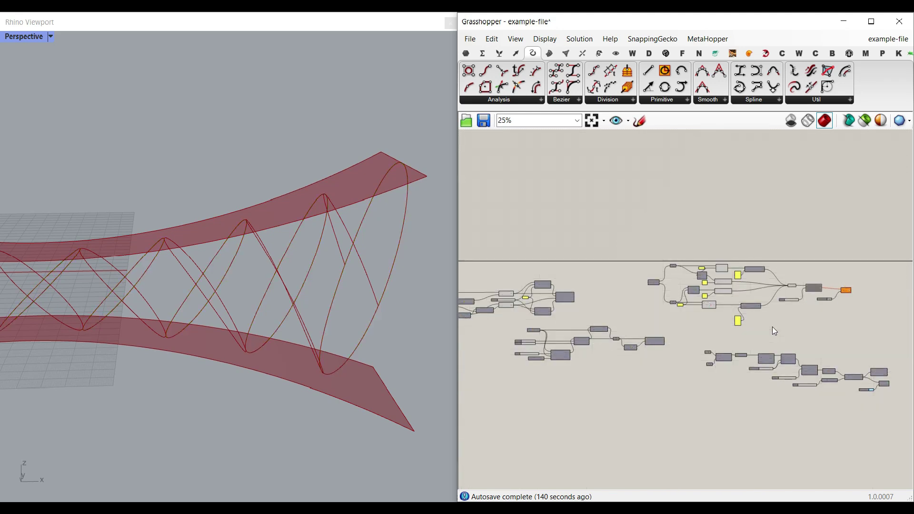
pyautogui.moveTo(772, 326); pyautogui.dragTo(671, 265)
pyautogui.rightClick(742, 232)
pyautogui.click(763, 247)
# Bake the merged Curve parameter and select individual half-ellipse segments in the viewport to inspect them.
pyautogui.scroll(5, 762, 260)
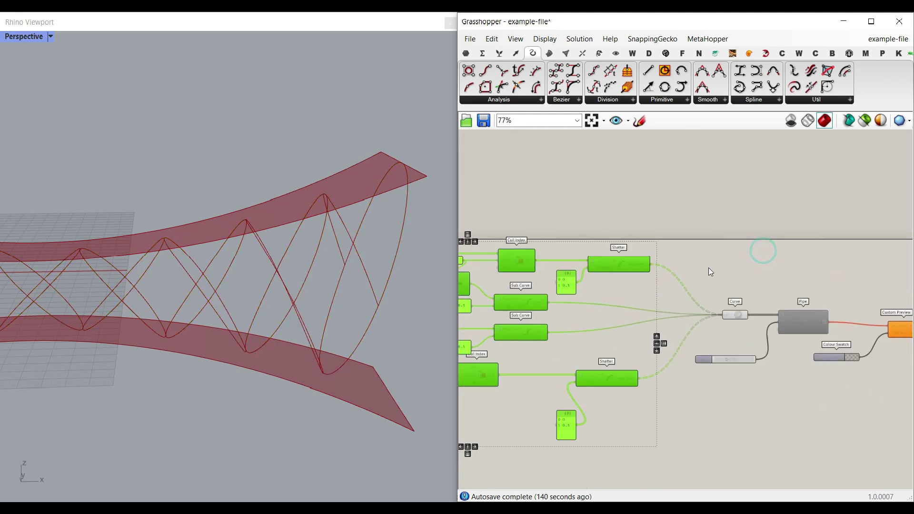
pyautogui.scroll(5, 667, 238)
pyautogui.rightClick(653, 252)
pyautogui.click(664, 293)
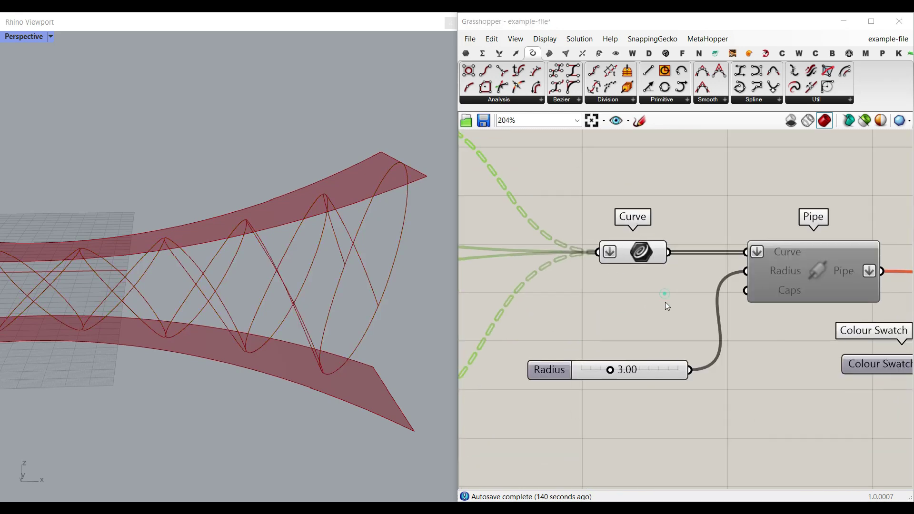
pyautogui.click(675, 405)
pyautogui.click(395, 252)
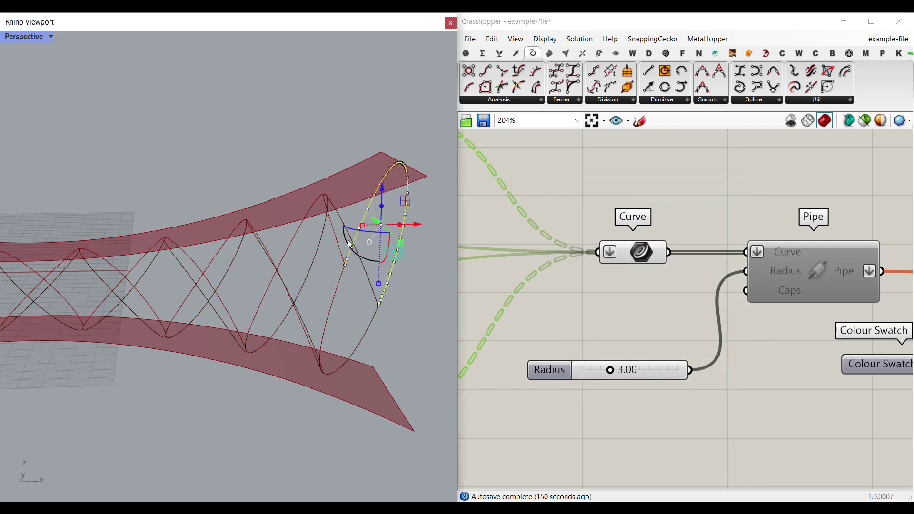
pyautogui.click(338, 216)
pyautogui.moveTo(310, 277); pyautogui.dragTo(315, 324, button='right')
pyautogui.click(315, 324)
pyautogui.click(276, 331)
pyautogui.click(234, 141)
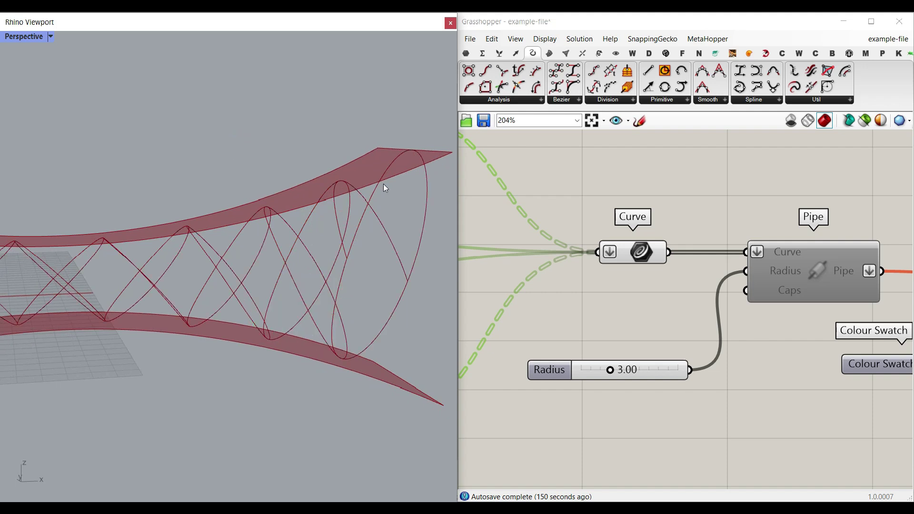
# Enable the Pipe component fed by the merged Curve parameter and the Radius slider.
pyautogui.moveTo(520, 216); pyautogui.dragTo(703, 311, button='right')
pyautogui.moveTo(876, 308); pyautogui.dragTo(562, 229, button='right')
pyautogui.rightClick(686, 283)
pyautogui.click(710, 317)
pyautogui.rightClick(686, 287)
# Turn on the preview of the Custom Preview component that receives the pipes and the Colour Swatch.
pyautogui.moveTo(732, 216); pyautogui.dragTo(609, 199, button='right')
pyautogui.rightClick(853, 286)
pyautogui.click(861, 307)
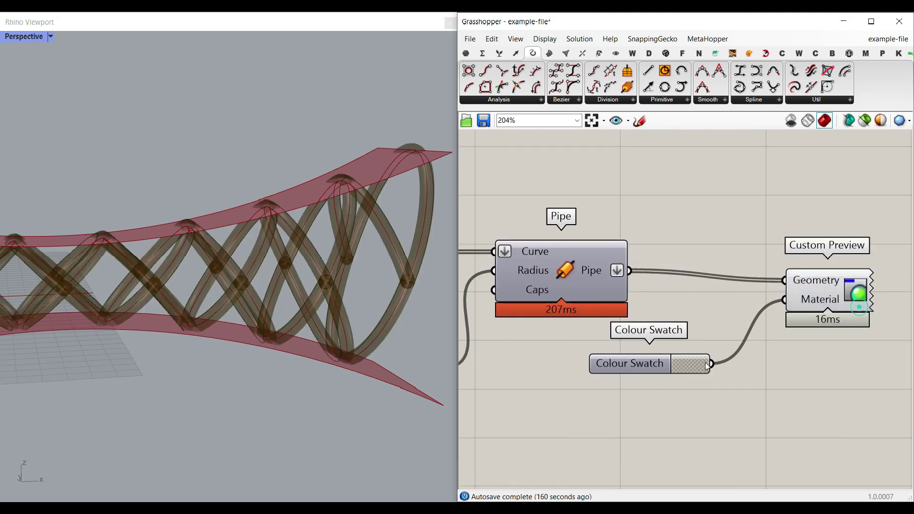
# Make the Colour Swatch feeding the pipes' Custom Preview fully opaque by raising its alpha to 255.
pyautogui.click(704, 365)
pyautogui.moveTo(744, 460); pyautogui.dragTo(813, 460)
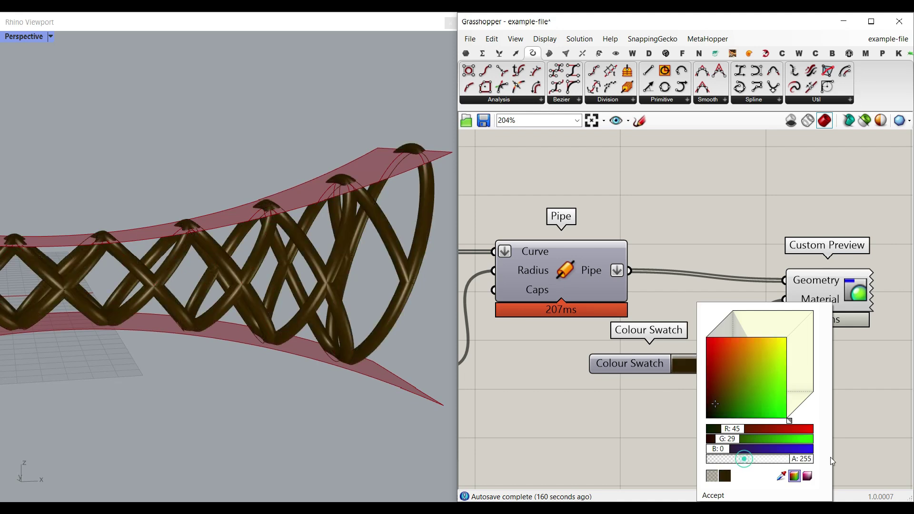
pyautogui.click(661, 211)
pyautogui.moveTo(286, 266); pyautogui.dragTo(317, 271, button='right')
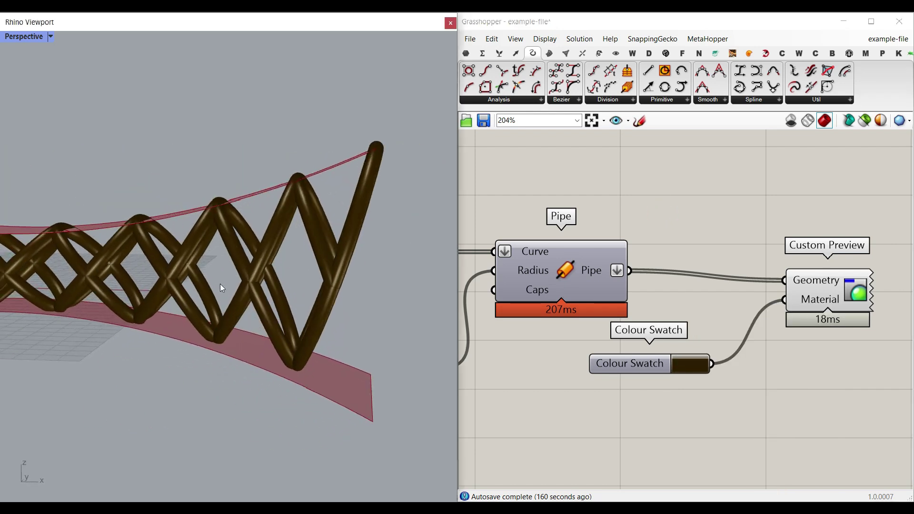
# Set the Radius slider feeding the Pipe component to 2.43.
pyautogui.moveTo(560, 325); pyautogui.dragTo(783, 313, button='right')
pyautogui.scroll(3, 591, 363)
pyautogui.moveTo(573, 355); pyautogui.dragTo(562, 355)
pyautogui.moveTo(377, 265); pyautogui.dragTo(184, 271, button='right')
pyautogui.scroll(3, 118, 265)
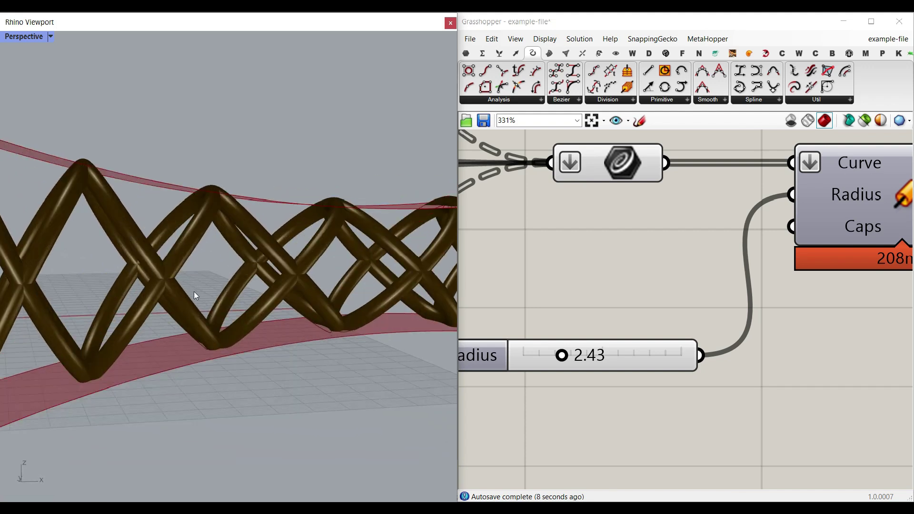
# Examine the piped bridge structure from several angles alongside the Cull Index, Sub Curve and Shatter branches that generate it.
pyautogui.moveTo(244, 255); pyautogui.dragTo(269, 285, button='right')
pyautogui.moveTo(295, 261); pyautogui.dragTo(223, 269, button='right')
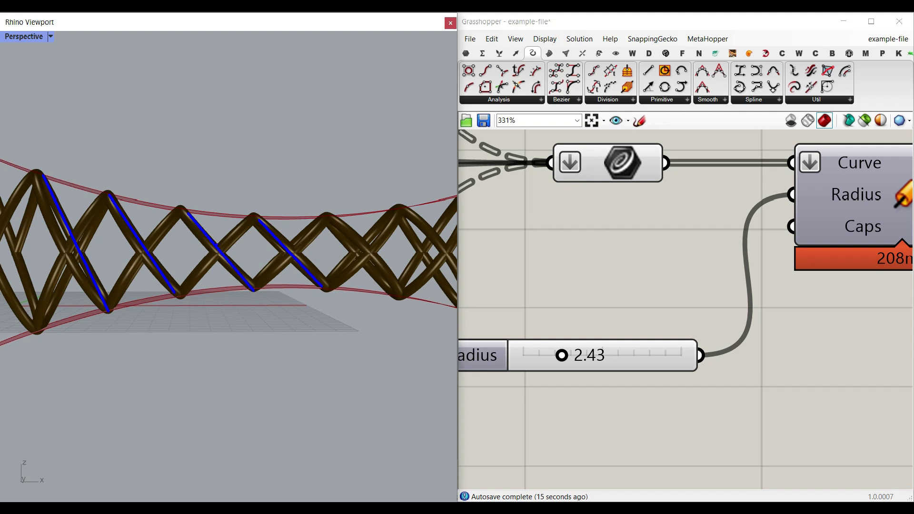
pyautogui.moveTo(201, 278); pyautogui.dragTo(248, 269, button='right')
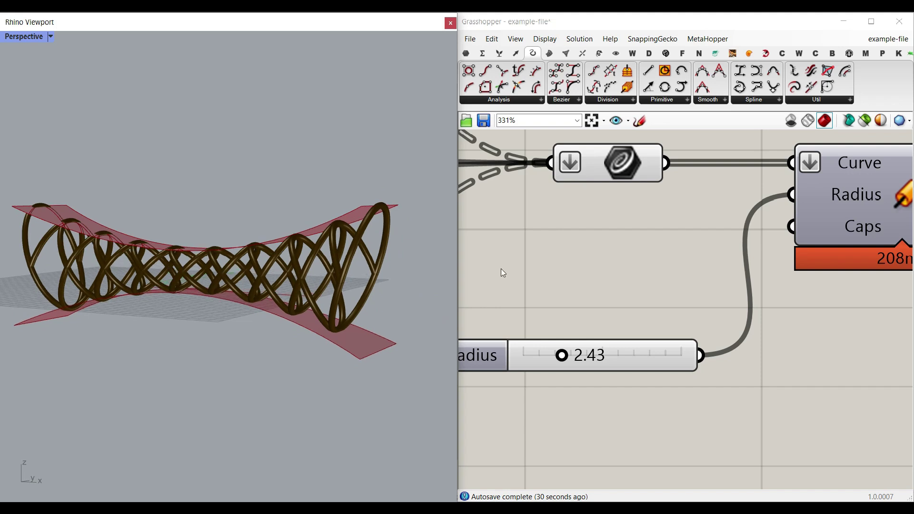
pyautogui.scroll(-10, 520, 290)
pyautogui.scroll(5, 666, 240)
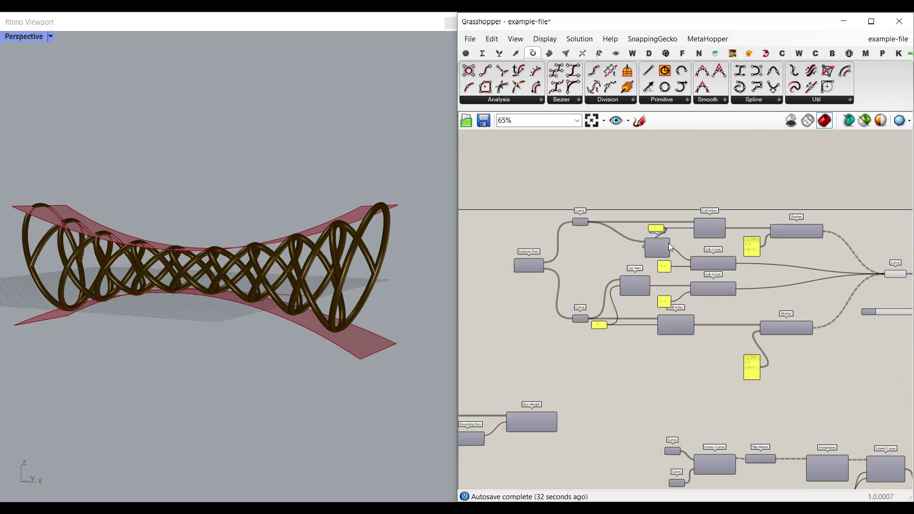
pyautogui.scroll(2, 541, 272)
pyautogui.scroll(6, 358, 252)
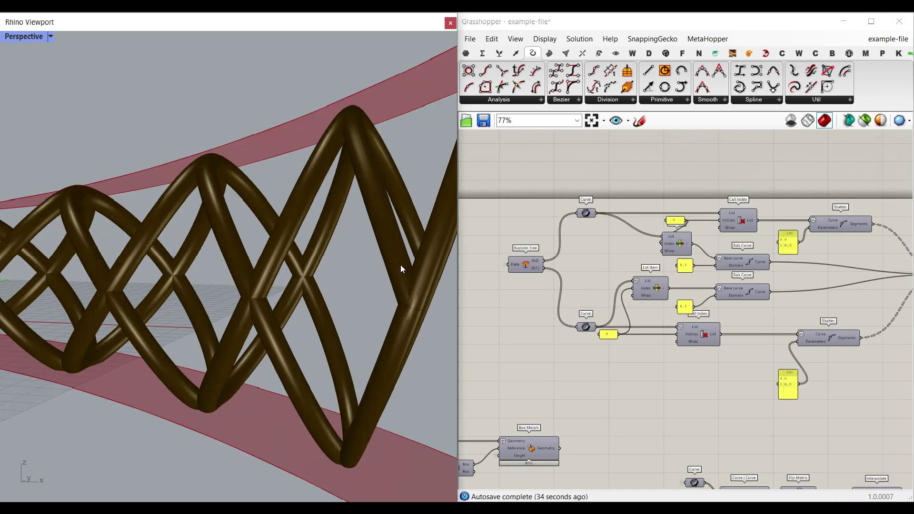
pyautogui.scroll(-7, 386, 273)
pyautogui.moveTo(306, 268); pyautogui.dragTo(281, 274, button='right')
pyautogui.scroll(-6, 586, 218)
pyautogui.scroll(7, 740, 275)
# Turn on the display of the extruded blue deck at the end of the Curve | Curve chain and view it along the bridge.
pyautogui.moveTo(519, 352); pyautogui.dragTo(674, 269, button='right')
pyautogui.moveTo(515, 306); pyautogui.dragTo(668, 276, button='right')
pyautogui.moveTo(629, 310); pyautogui.dragTo(623, 310)
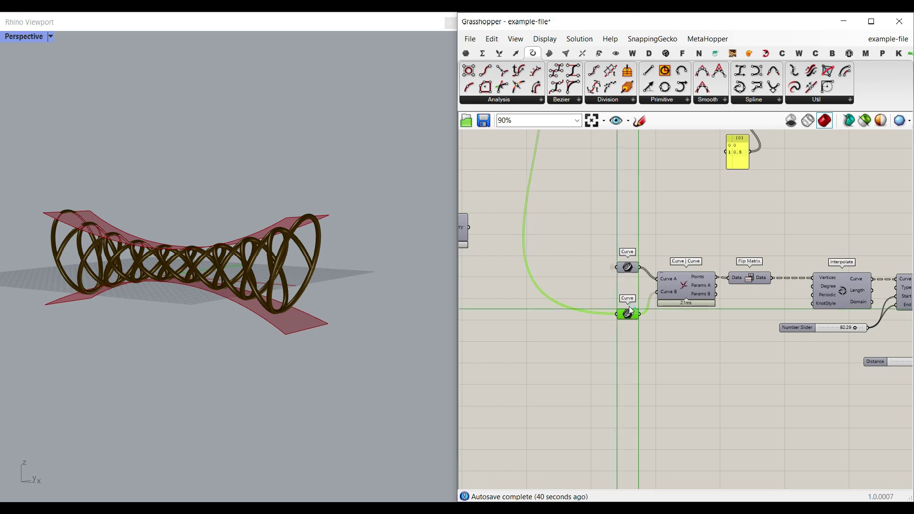
pyautogui.scroll(-5, 526, 274)
pyautogui.moveTo(783, 302); pyautogui.dragTo(668, 282, button='right')
pyautogui.scroll(4, 668, 281)
pyautogui.moveTo(752, 307); pyautogui.dragTo(678, 333)
pyautogui.middleClick(810, 247)
pyautogui.click(820, 250)
pyautogui.moveTo(327, 296)
pyautogui.mouseDown(button='right')
pyautogui.moveTo(115, 271)
pyautogui.moveTo(312, 295)
pyautogui.mouseUp(button='right')
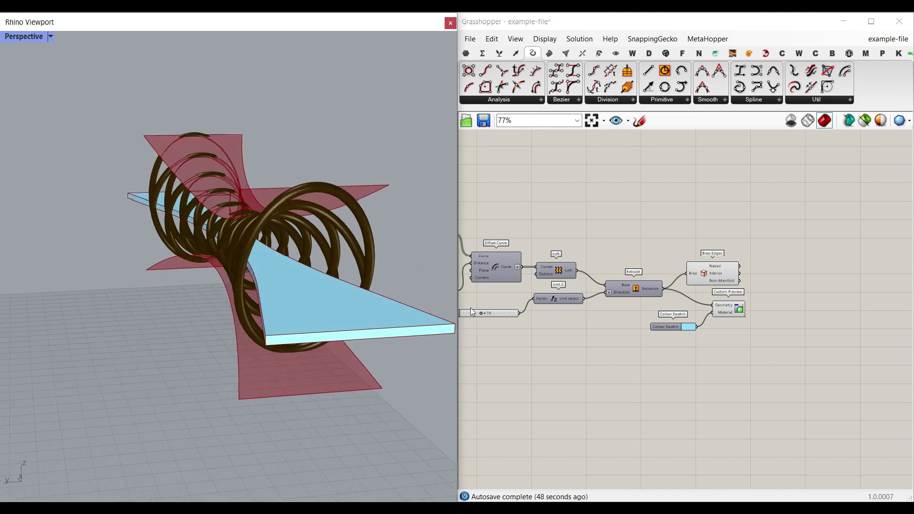
# Turn off the preview of the deck's output components at the end of the Extrude branch.
pyautogui.moveTo(560, 319); pyautogui.dragTo(735, 314, button='right')
pyautogui.moveTo(629, 308); pyautogui.dragTo(736, 308, button='right')
pyautogui.scroll(-4, 560, 292)
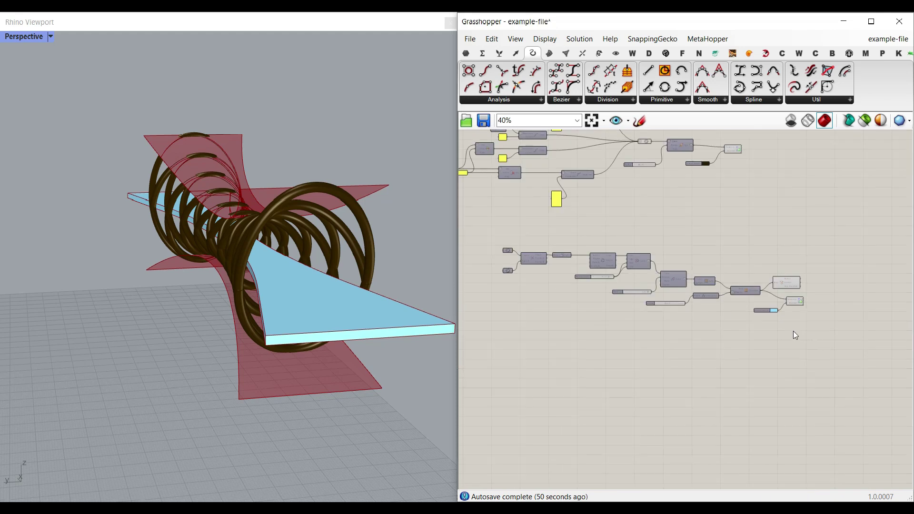
pyautogui.moveTo(812, 335); pyautogui.dragTo(681, 238)
pyautogui.rightClick(726, 234)
pyautogui.click(751, 252)
# Turn on the preview of both Curve parameters feeding Curve | Curve and shift the Curve B parameter slightly upward.
pyautogui.moveTo(551, 251); pyautogui.dragTo(625, 246, button='right')
pyautogui.scroll(10, 590, 255)
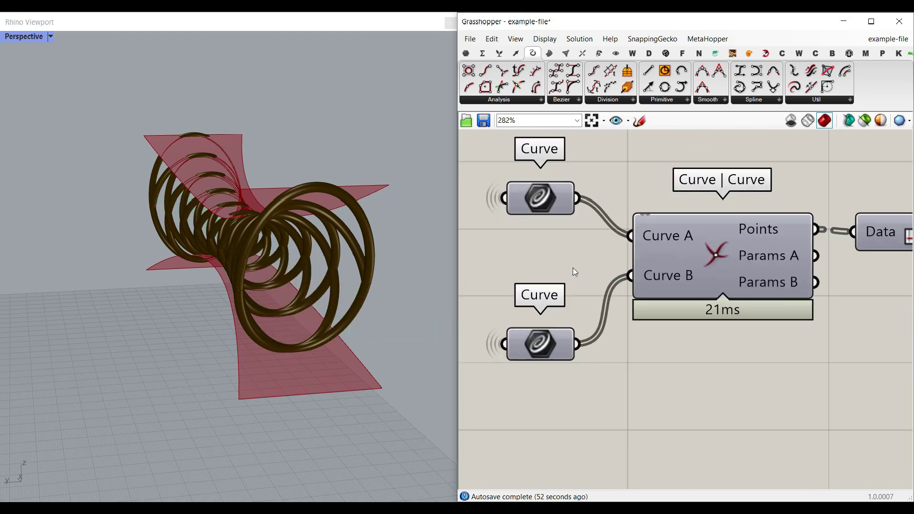
pyautogui.rightClick(544, 192)
pyautogui.click(561, 210)
pyautogui.rightClick(529, 344)
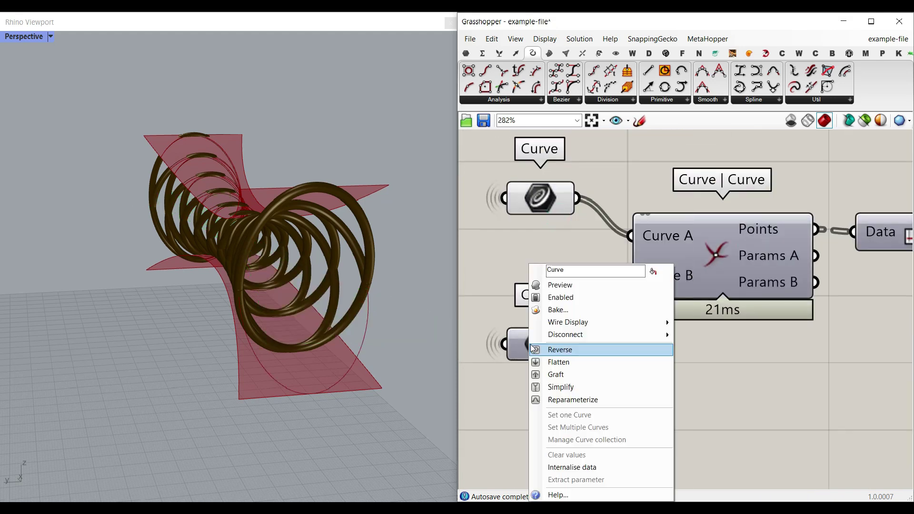
pyautogui.click(552, 284)
pyautogui.moveTo(528, 343); pyautogui.dragTo(527, 332)
pyautogui.moveTo(309, 289); pyautogui.dragTo(390, 283, button='right')
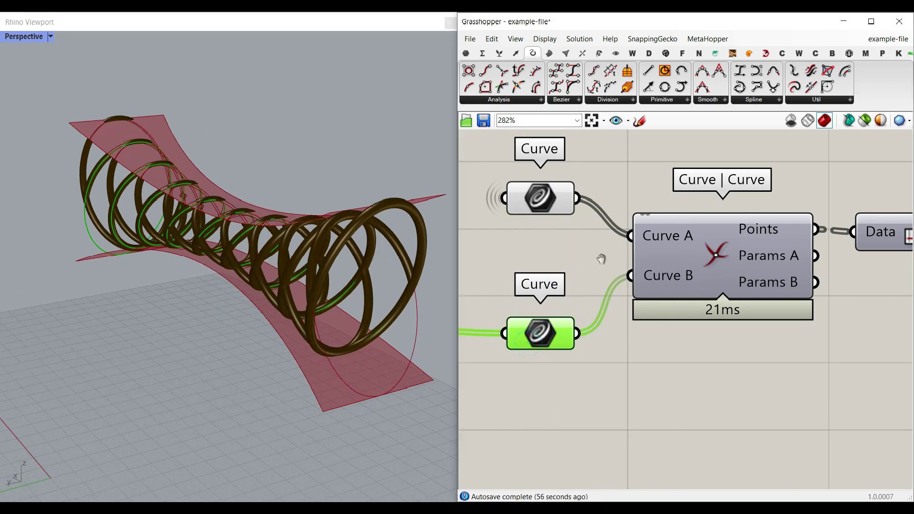
# Turn off the preview of the pipes' Custom Preview so only the ellipses and guide surfaces are displayed.
pyautogui.scroll(-5, 667, 277)
pyautogui.moveTo(673, 205); pyautogui.dragTo(639, 326, button='right')
pyautogui.scroll(-5, 639, 326)
pyautogui.moveTo(672, 289); pyautogui.dragTo(636, 288, button='right')
pyautogui.moveTo(812, 279); pyautogui.dragTo(711, 192)
pyautogui.rightClick(716, 189)
pyautogui.click(733, 207)
# Trace the Explode Tree outputs to the two Curve parameters that feed the Curve | Curve component.
pyautogui.moveTo(507, 284); pyautogui.dragTo(724, 273, button='right')
pyautogui.scroll(4, 690, 319)
pyautogui.moveTo(704, 305); pyautogui.dragTo(624, 283, button='right')
pyautogui.click(630, 269)
pyautogui.moveTo(714, 285); pyautogui.dragTo(626, 388, button='right')
pyautogui.click(548, 156)
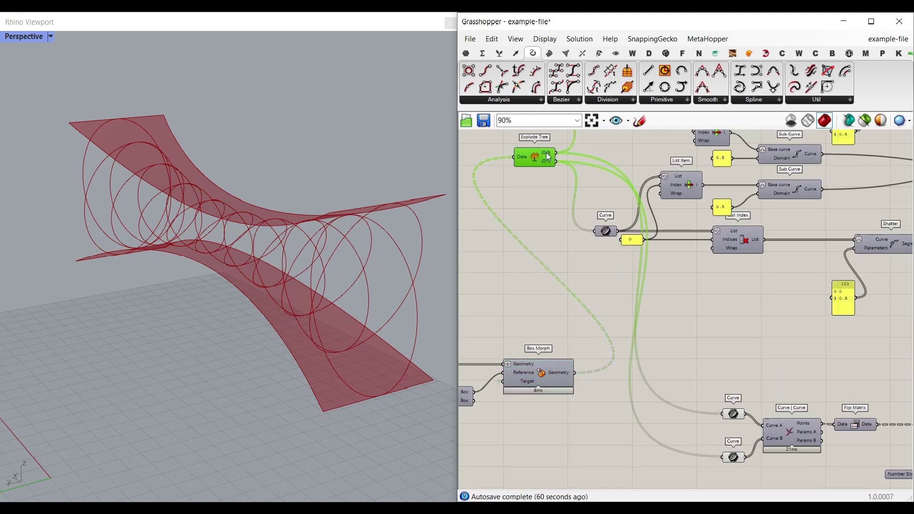
pyautogui.moveTo(715, 390); pyautogui.dragTo(695, 374, button='right')
pyautogui.moveTo(521, 176); pyautogui.dragTo(522, 208, button='right')
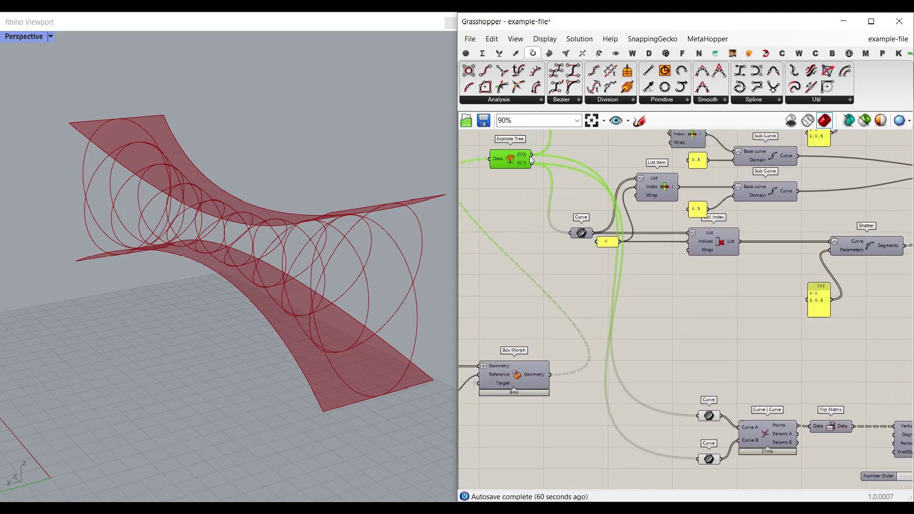
pyautogui.moveTo(684, 384); pyautogui.dragTo(601, 241, button='right')
pyautogui.scroll(3, 623, 264)
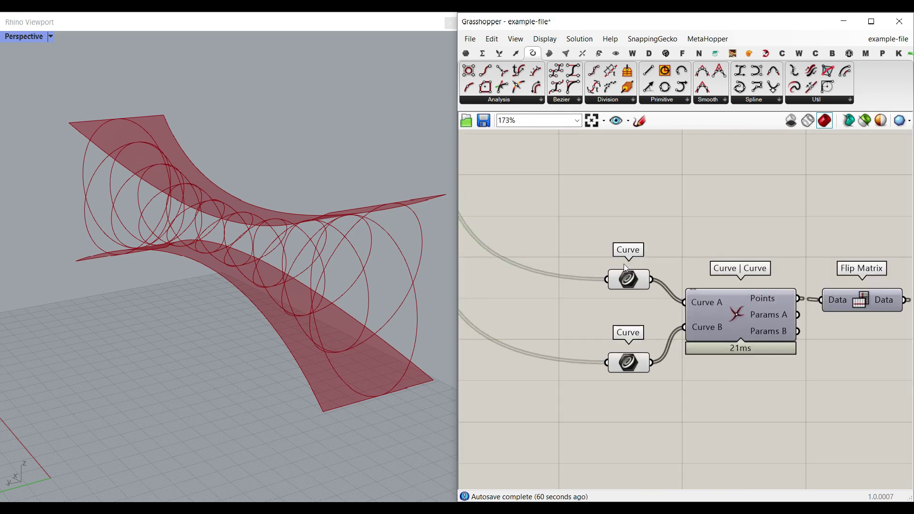
pyautogui.scroll(3, 732, 336)
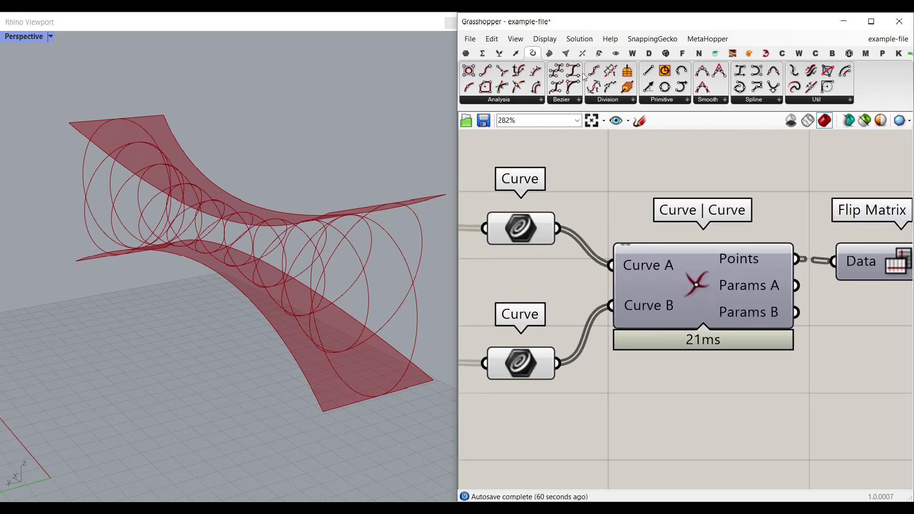
# Find Curve | Curve among the physical intersection components and highlight the ellipses feeding its Curve A input.
pyautogui.click(582, 53)
pyautogui.click(578, 99)
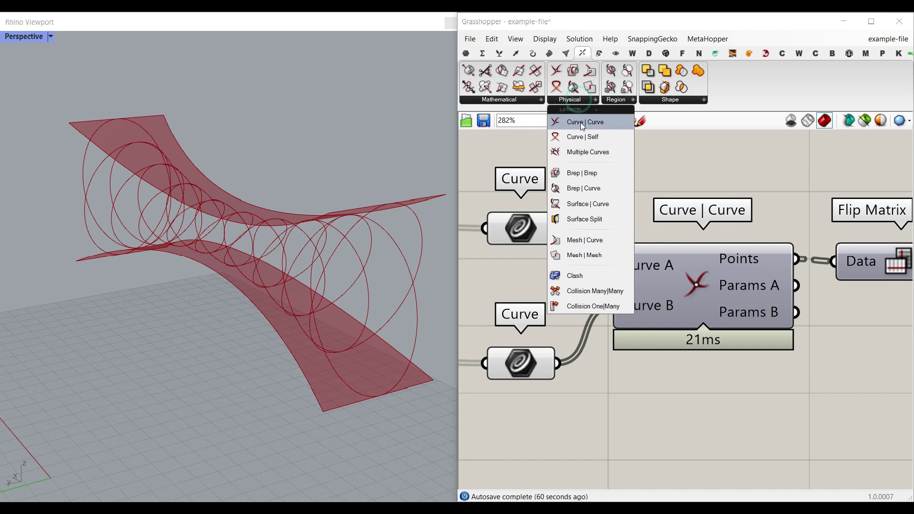
pyautogui.click(529, 230)
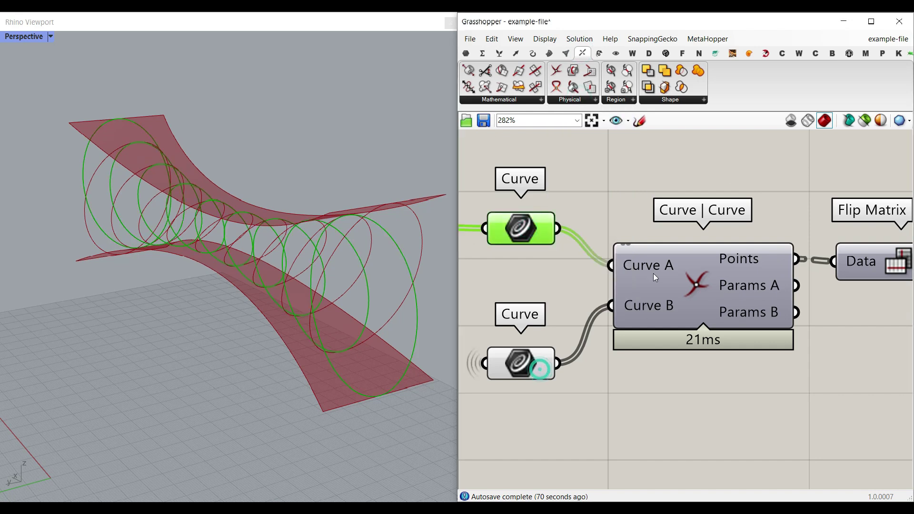
pyautogui.moveTo(651, 310); pyautogui.dragTo(554, 271, button='right')
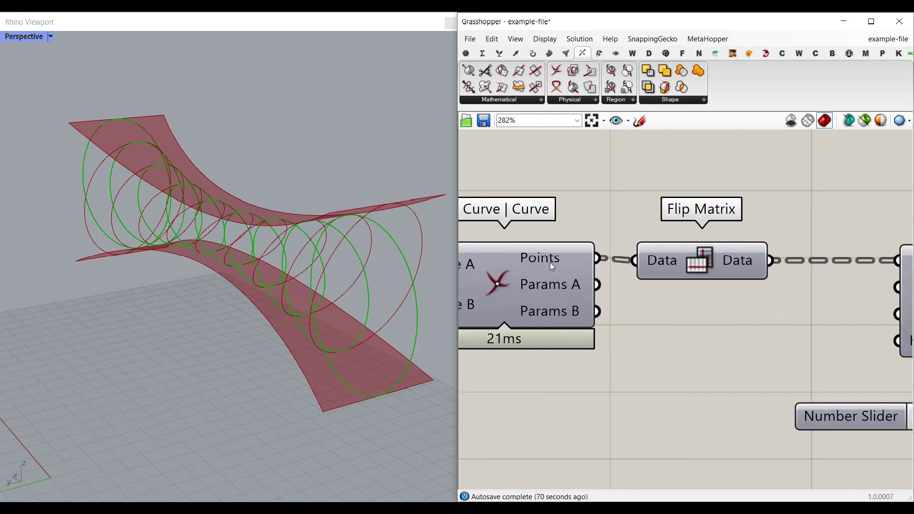
# Turn on the preview of Curve | Curve and highlight its intersection points along the bridge.
pyautogui.rightClick(495, 278)
pyautogui.click(505, 301)
pyautogui.click(500, 286)
pyautogui.moveTo(360, 307); pyautogui.dragTo(38, 292, button='right')
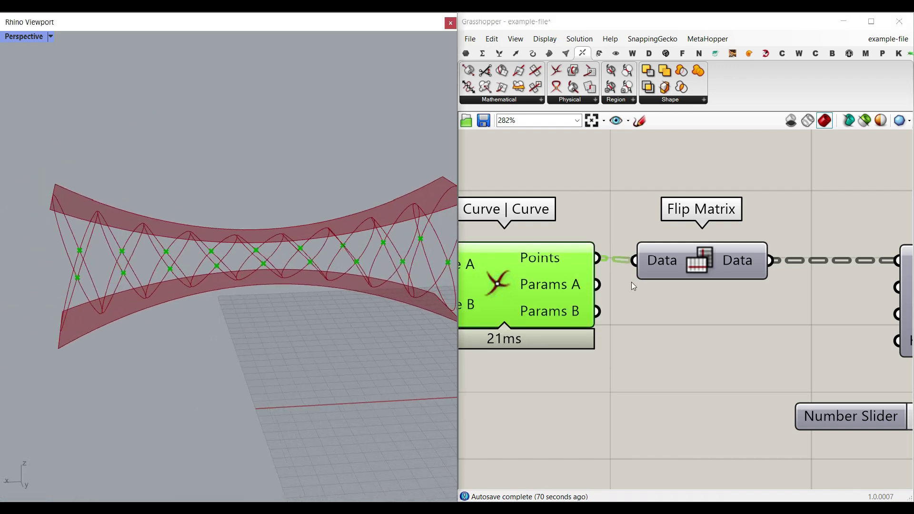
# Preview the Interpolate component fed by Flip Matrix and highlight its lengthwise curves.
pyautogui.scroll(-3, 631, 282)
pyautogui.click(776, 291)
pyautogui.moveTo(155, 298); pyautogui.dragTo(94, 296, button='right')
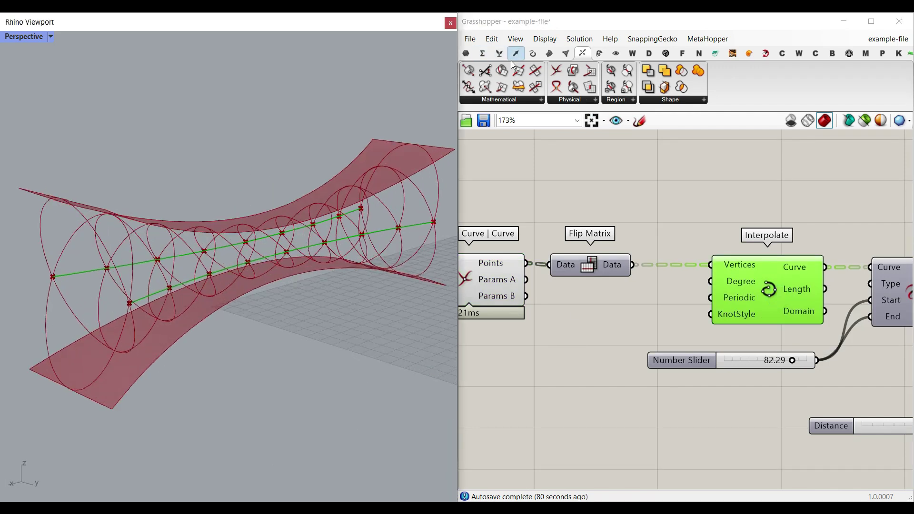
# Add a second Interpolate component wired directly to the Curve | Curve Points output and inspect its crosswise curves.
pyautogui.click(532, 53)
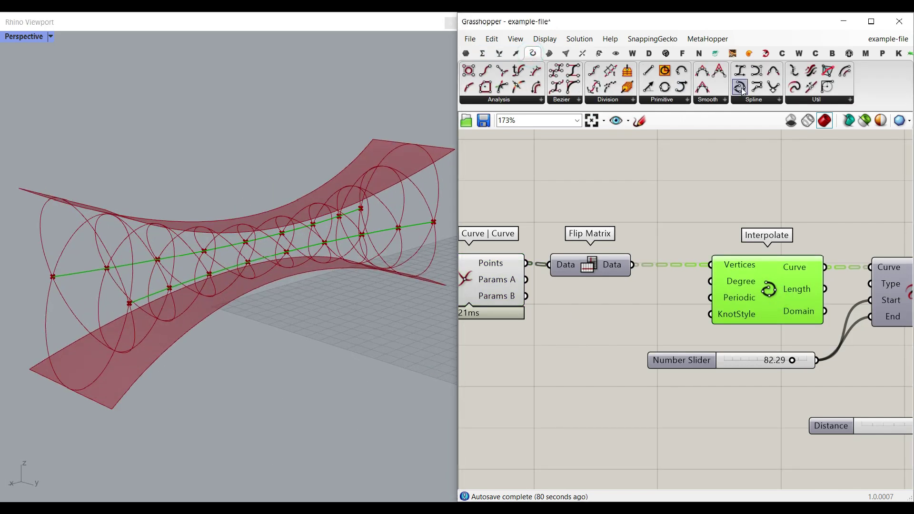
pyautogui.moveTo(742, 90); pyautogui.dragTo(647, 193)
pyautogui.moveTo(574, 187); pyautogui.dragTo(590, 168)
pyautogui.click(639, 190)
pyautogui.moveTo(157, 285); pyautogui.dragTo(245, 279, button='right')
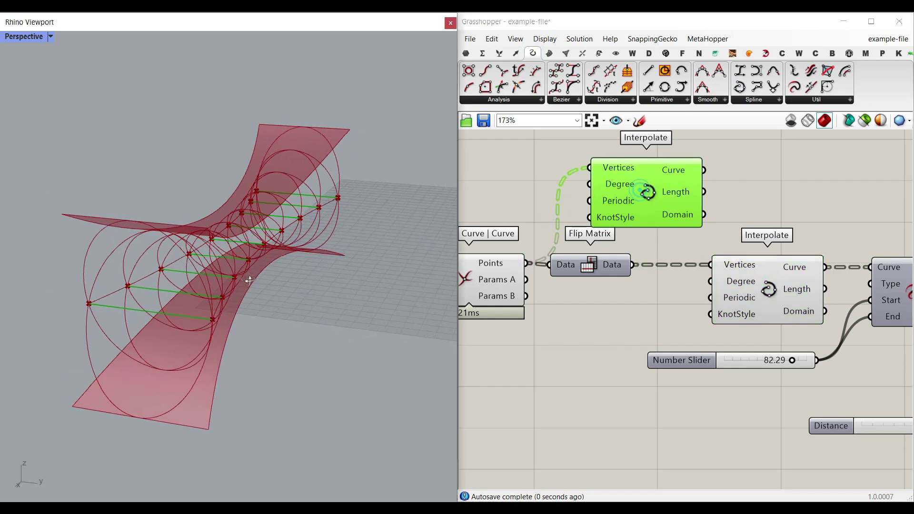
pyautogui.scroll(5, 198, 328)
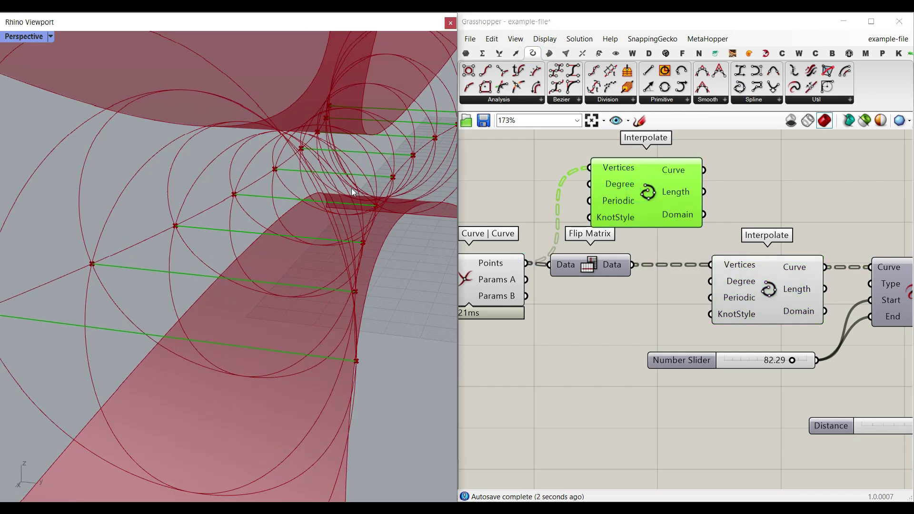
# Nudge Flip Matrix while checking its flipped data, and delete the extra Interpolate component wired directly to the intersection points.
pyautogui.moveTo(558, 271); pyautogui.dragTo(570, 276)
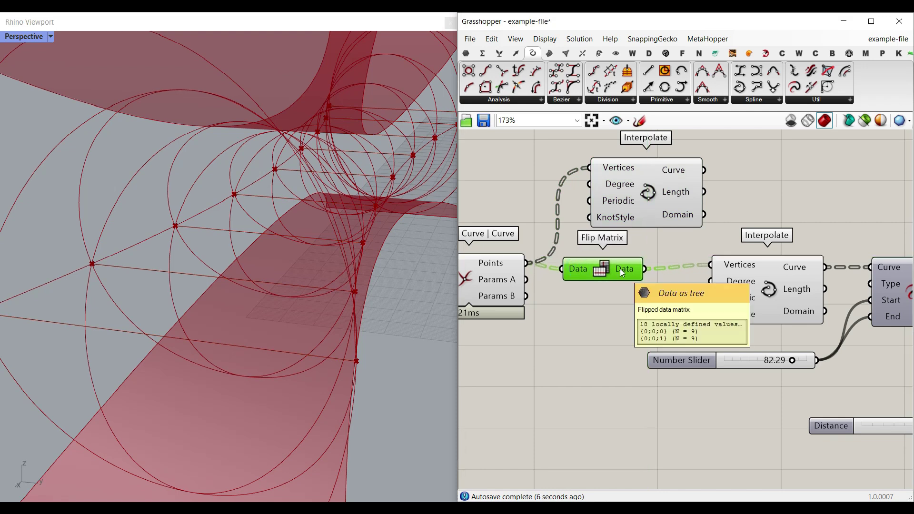
pyautogui.click(649, 195)
pyautogui.press('Delete')
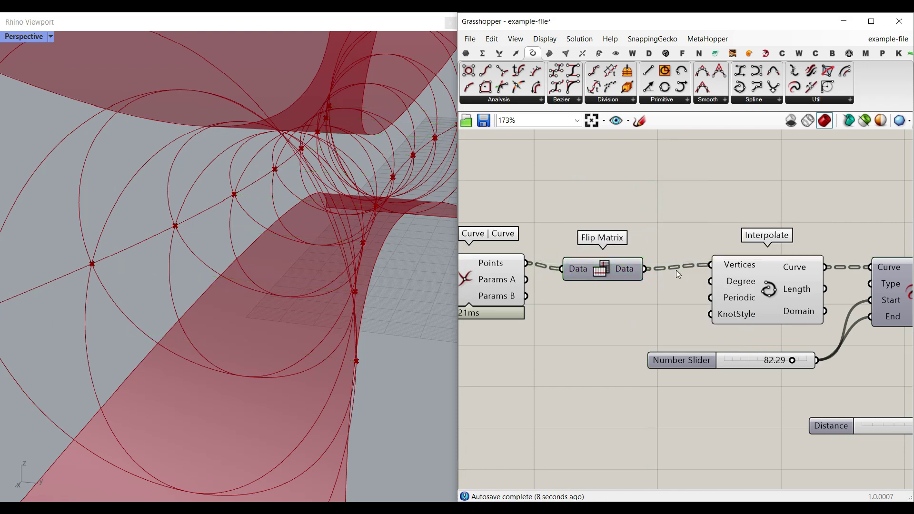
# Turn on the preview of Extend Curve and turn off the preview of Interpolate.
pyautogui.moveTo(728, 291); pyautogui.dragTo(681, 282, button='right')
pyautogui.moveTo(364, 281); pyautogui.dragTo(258, 279, button='right')
pyautogui.moveTo(800, 293); pyautogui.dragTo(623, 274, button='right')
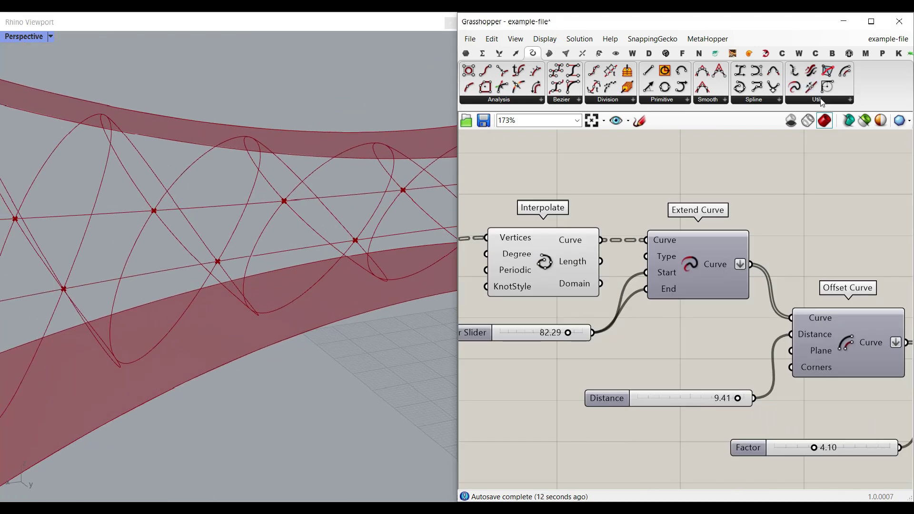
pyautogui.rightClick(696, 249)
pyautogui.click(706, 267)
pyautogui.rightClick(537, 257)
pyautogui.click(555, 277)
pyautogui.scroll(-8, 287, 250)
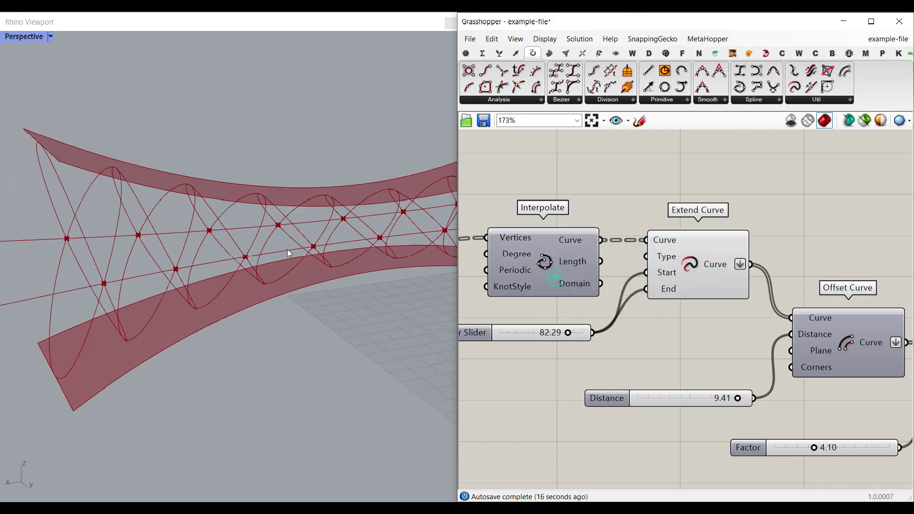
pyautogui.click(149, 273)
# Examine the Number Slider feeding Extend Curve's Start and End inputs together with the extended curves at the bridge ends.
pyautogui.moveTo(576, 278); pyautogui.dragTo(586, 275, button='right')
pyautogui.scroll(3, 589, 327)
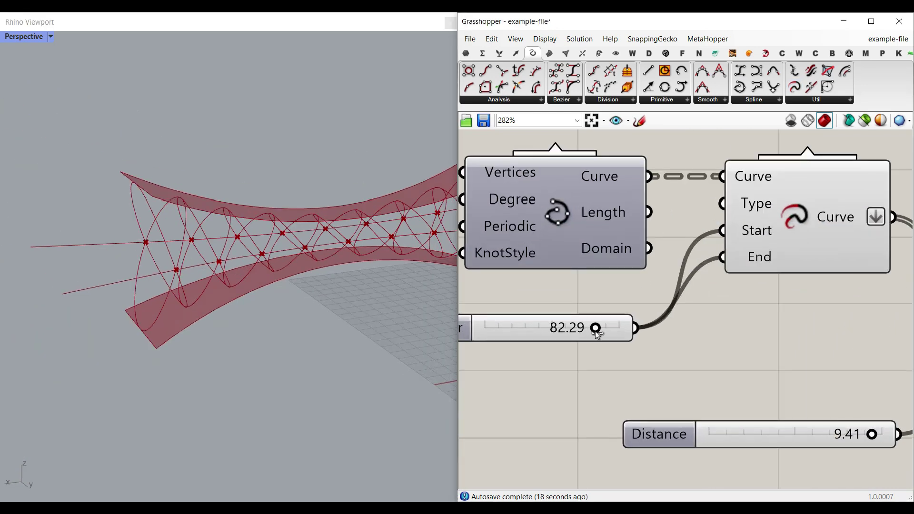
pyautogui.scroll(-6, 217, 302)
pyautogui.moveTo(181, 298); pyautogui.dragTo(286, 304, button='right')
pyautogui.scroll(6, 198, 306)
pyautogui.scroll(-2, 784, 281)
# Turn on the preview of Offset Curve, hide Extend Curve, and view the offset curves from the bridge's end.
pyautogui.moveTo(784, 281); pyautogui.dragTo(595, 263, button='right')
pyautogui.scroll(1, 598, 205)
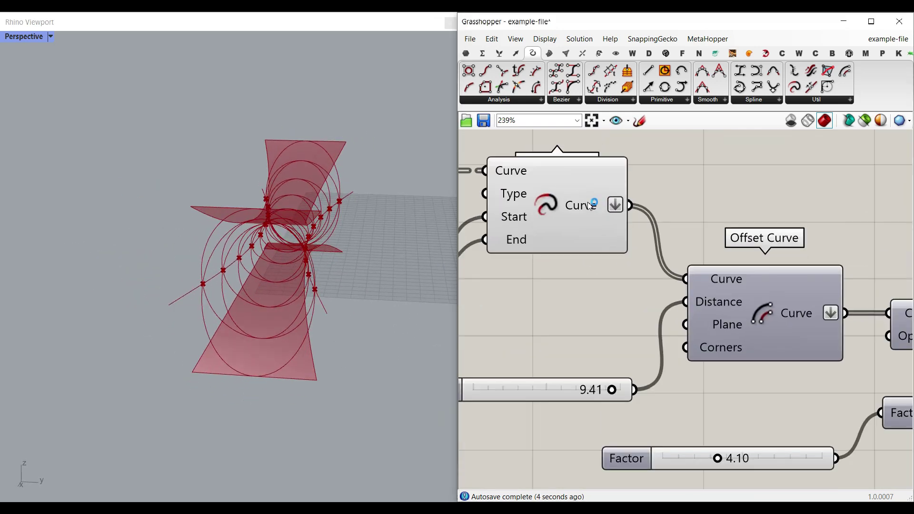
pyautogui.moveTo(590, 204)
pyautogui.moveTo(608, 235); pyautogui.dragTo(591, 217, button='right')
pyautogui.rightClick(744, 288)
pyautogui.click(762, 309)
pyautogui.click(543, 205)
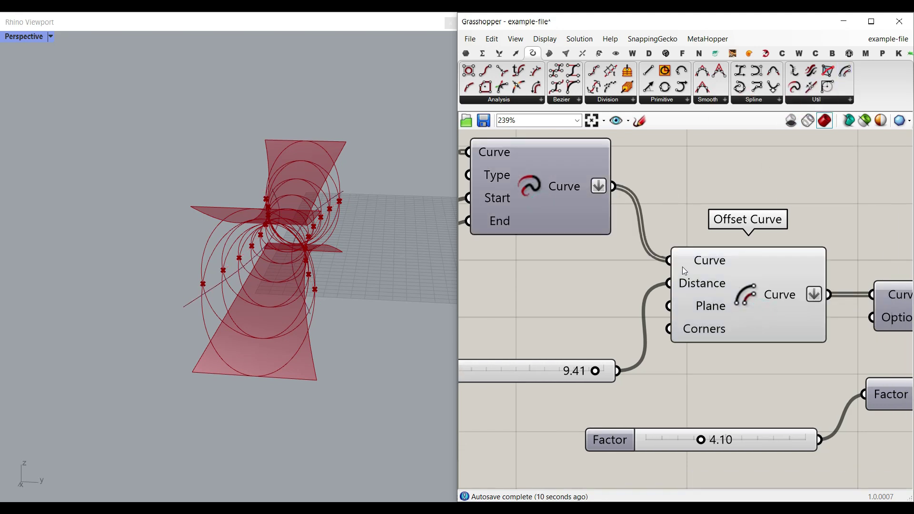
pyautogui.moveTo(333, 273); pyautogui.dragTo(234, 281, button='right')
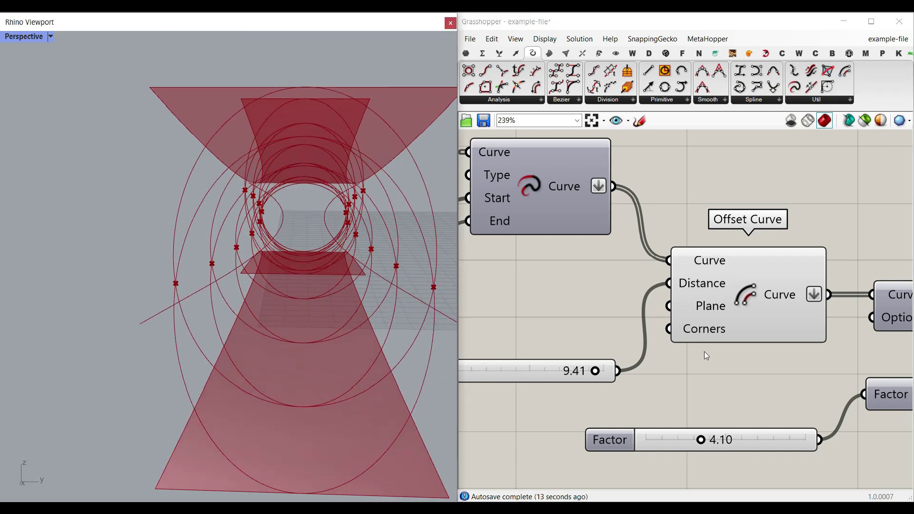
# Set the Distance slider feeding Offset Curve to 6.72.
pyautogui.click(539, 202)
pyautogui.moveTo(526, 372); pyautogui.dragTo(523, 371)
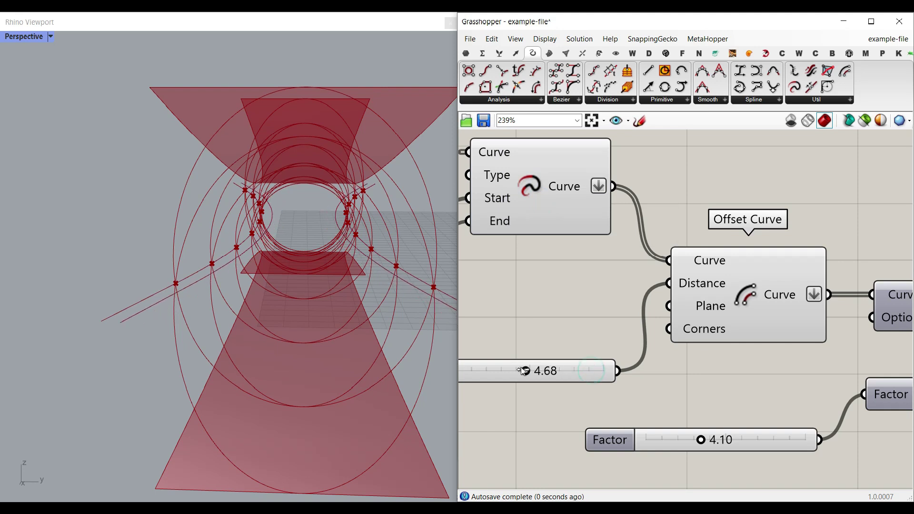
pyautogui.moveTo(686, 286)
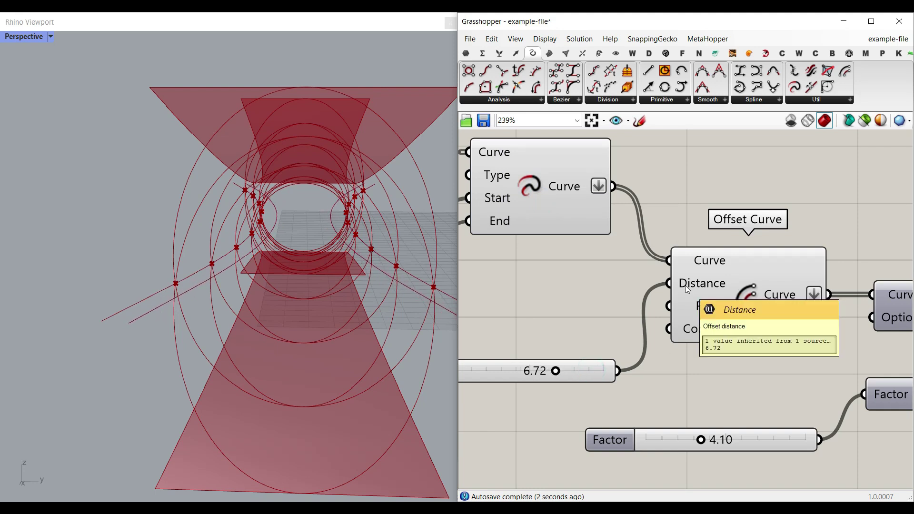
# Turn off flattening on Offset Curve's Curve output, inspect its data branches, and flatten the output again.
pyautogui.scroll(-3, 687, 288)
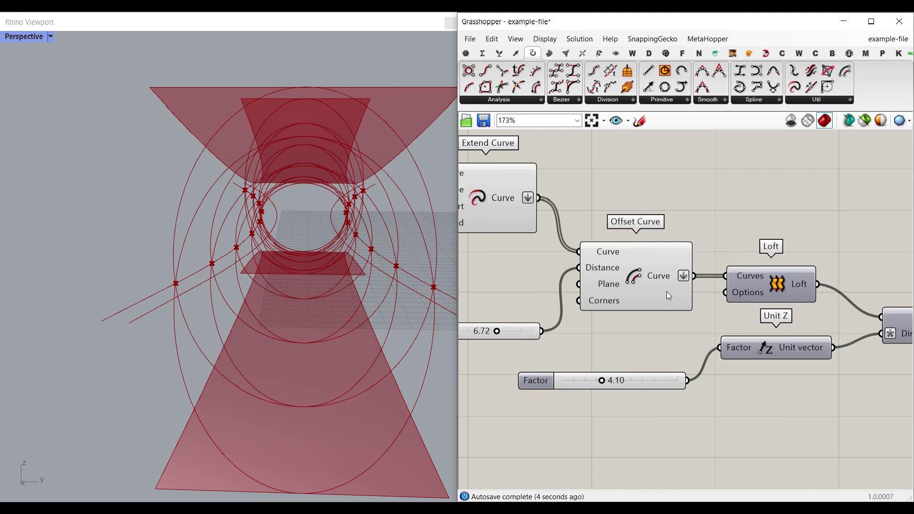
pyautogui.moveTo(662, 285); pyautogui.dragTo(573, 282, button='right')
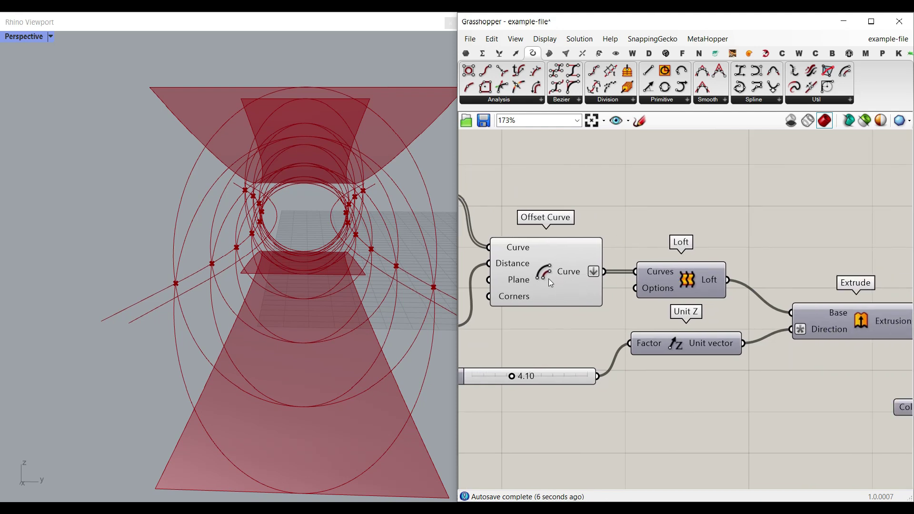
pyautogui.rightClick(572, 269)
pyautogui.click(597, 330)
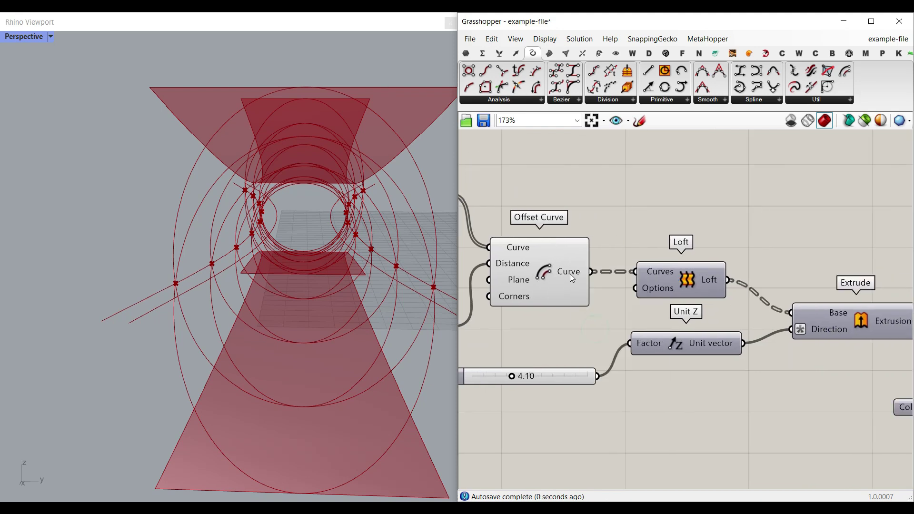
pyautogui.rightClick(680, 281)
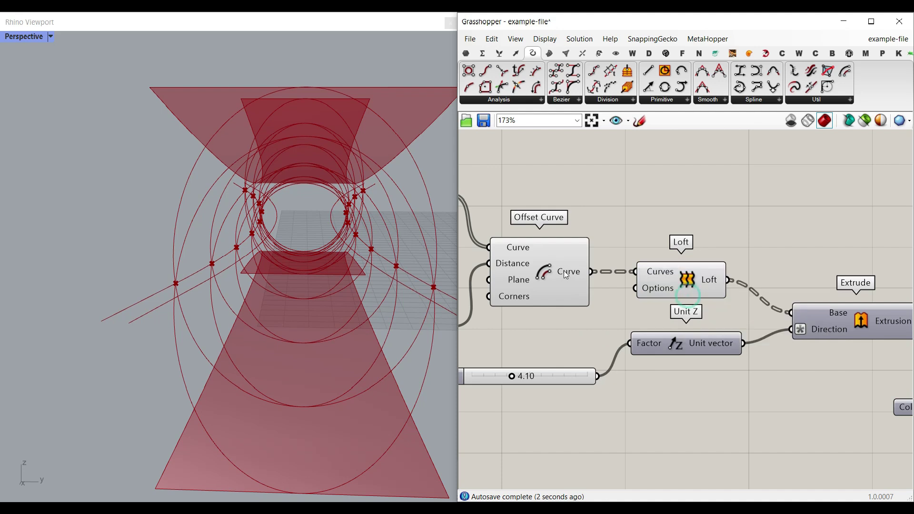
pyautogui.moveTo(564, 271)
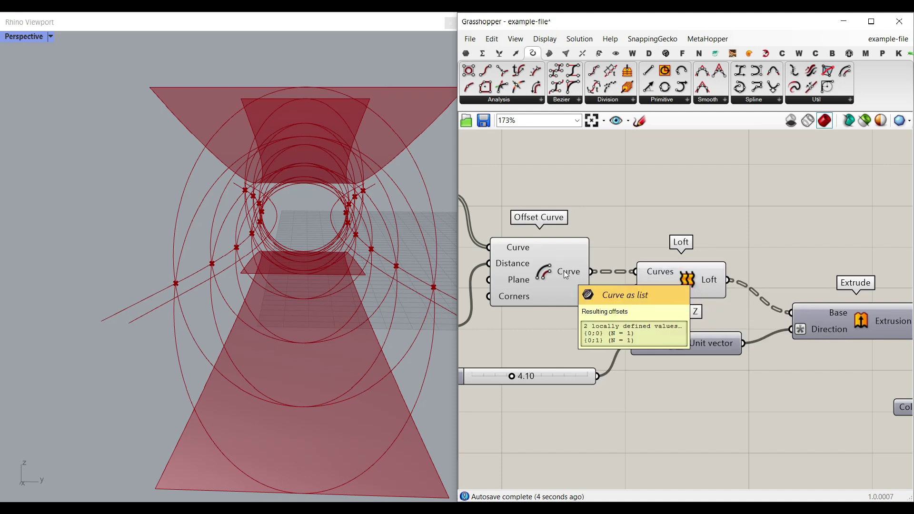
pyautogui.rightClick(563, 270)
pyautogui.click(592, 332)
# Turn off the preview of Offset Curve, turn on the preview of Loft, and inspect the lofted deck surface.
pyautogui.rightClick(535, 258)
pyautogui.moveTo(326, 306); pyautogui.dragTo(153, 287, button='right')
pyautogui.scroll(-5, 736, 292)
pyautogui.scroll(1, 736, 293)
pyautogui.scroll(2, 826, 256)
pyautogui.scroll(-6, 668, 279)
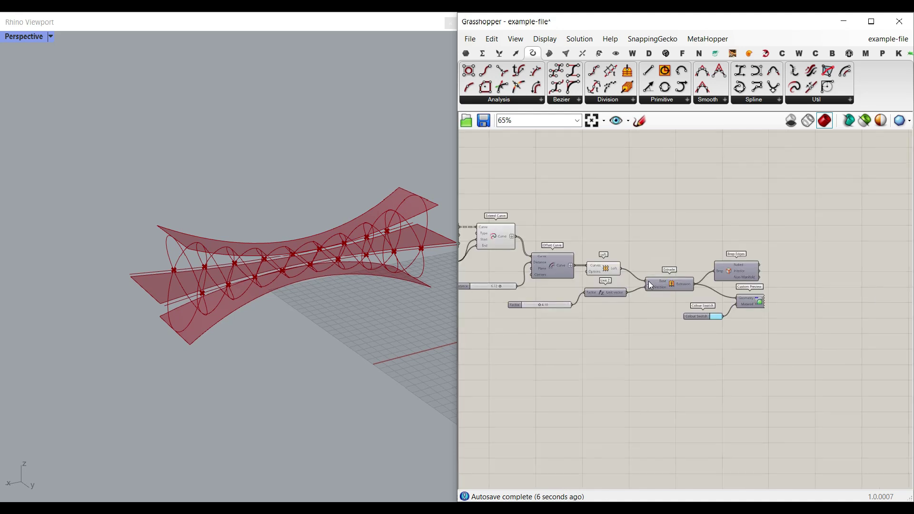
# Turn off the preview of the deck components from Extend Curve through Loft.
pyautogui.moveTo(648, 280); pyautogui.dragTo(738, 286, button='right')
pyautogui.moveTo(760, 324); pyautogui.dragTo(538, 227)
pyautogui.middleClick(637, 186)
pyautogui.click(655, 208)
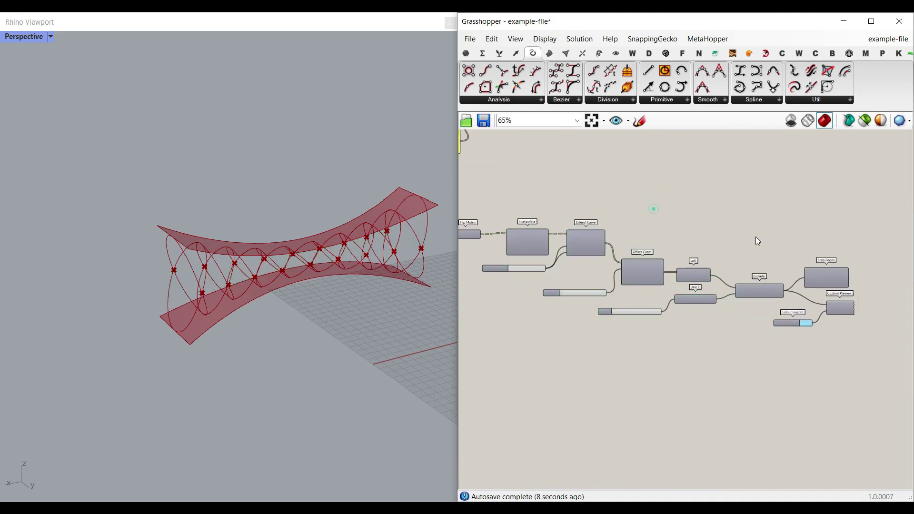
# Turn on the preview of the deck's Brep Edges and Custom Preview components.
pyautogui.moveTo(845, 307); pyautogui.dragTo(729, 292, button='right')
pyautogui.scroll(5, 728, 292)
pyautogui.moveTo(764, 340); pyautogui.dragTo(690, 190)
pyautogui.middleClick(799, 194)
pyautogui.click(808, 197)
# Hide the ellipse curves and intersection points, and turn on the Custom Preview of the piped ellipses.
pyautogui.moveTo(314, 281); pyautogui.dragTo(436, 273, button='right')
pyautogui.moveTo(662, 265); pyautogui.dragTo(802, 292, button='right')
pyautogui.scroll(-8, 802, 292)
pyautogui.moveTo(545, 238); pyautogui.dragTo(726, 318)
pyautogui.rightClick(566, 226)
pyautogui.click(582, 244)
pyautogui.scroll(5, 681, 227)
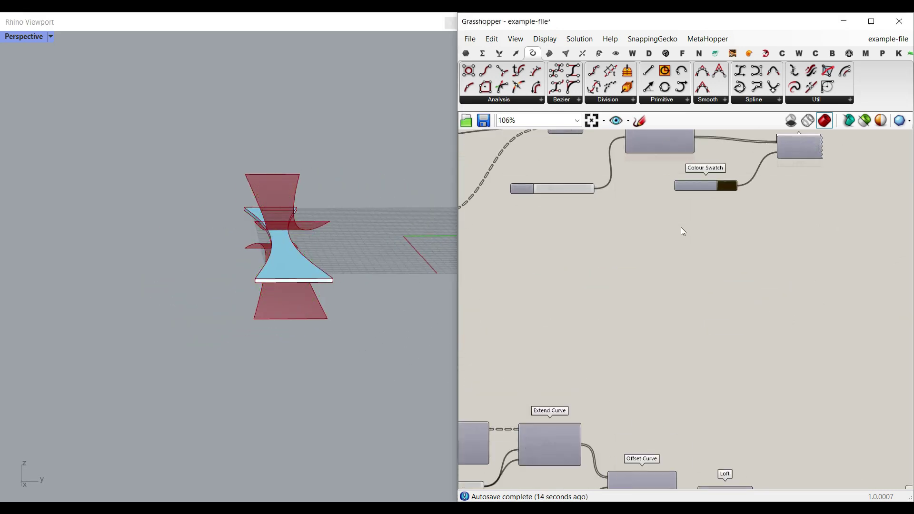
pyautogui.click(678, 167)
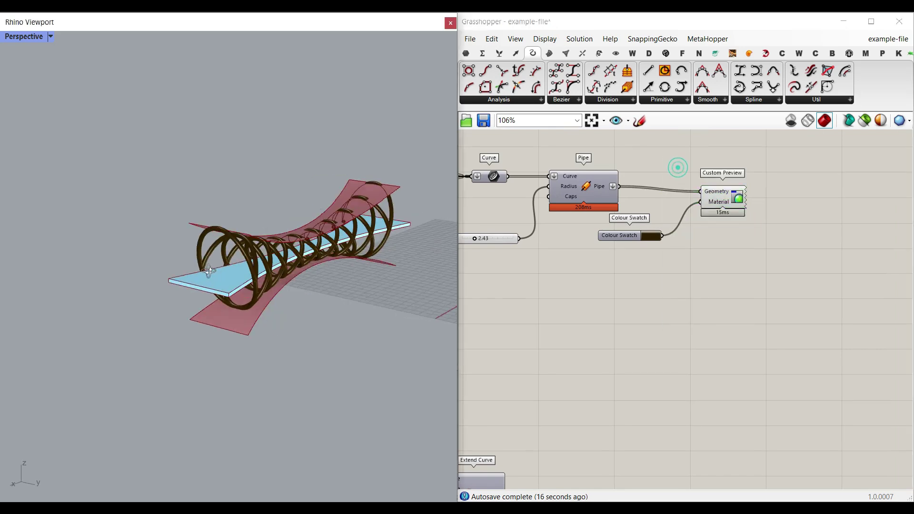
# Turn off the preview of both Ruled Surface components and view the piped bridge with its deck.
pyautogui.scroll(-4, 617, 324)
pyautogui.moveTo(617, 320); pyautogui.dragTo(841, 294, button='right')
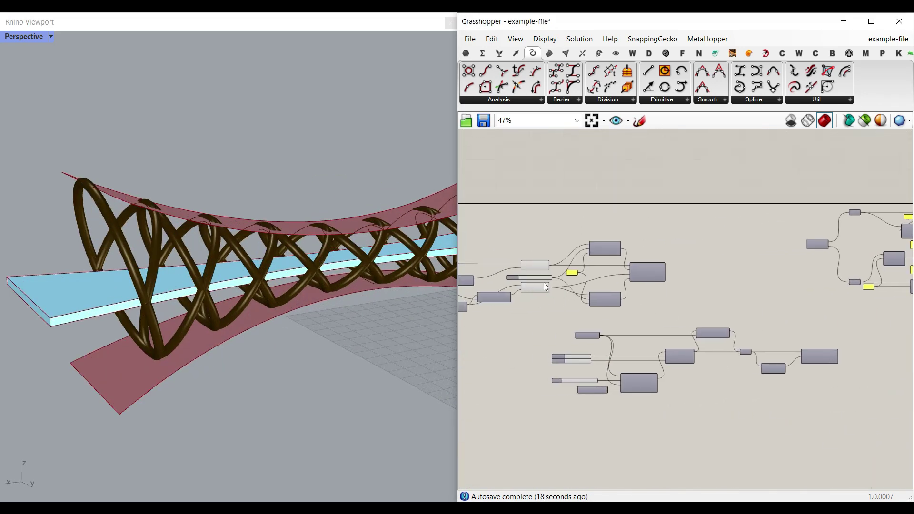
pyautogui.scroll(3, 536, 261)
pyautogui.moveTo(555, 229); pyautogui.dragTo(528, 307)
pyautogui.click(586, 244)
pyautogui.moveTo(216, 282); pyautogui.dragTo(350, 288, button='right')
pyautogui.scroll(-5, 579, 297)
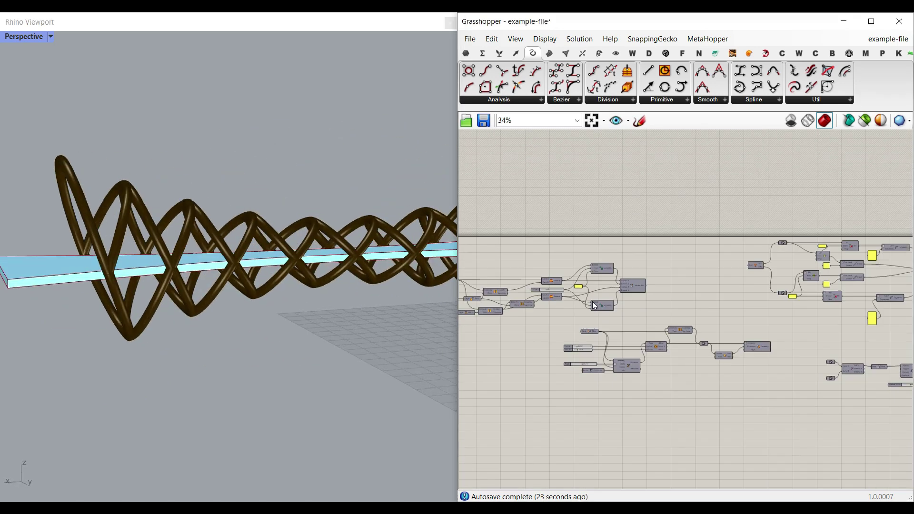
pyautogui.moveTo(380, 318); pyautogui.dragTo(318, 330, button='right')
pyautogui.scroll(-3, 355, 313)
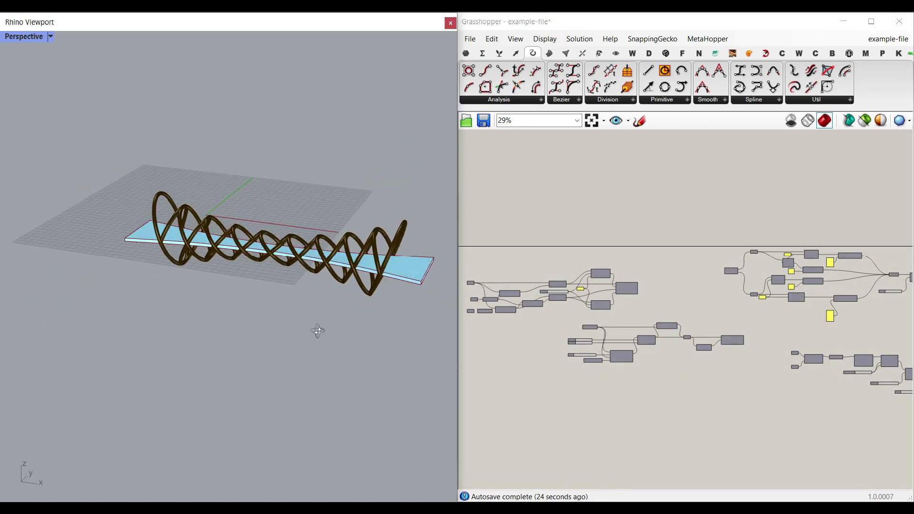
# Turn on the preview of the Vertices points and the Interpolate curve at the start of the definition.
pyautogui.scroll(4, 318, 330)
pyautogui.moveTo(521, 290); pyautogui.dragTo(703, 305, button='right')
pyautogui.scroll(4, 622, 309)
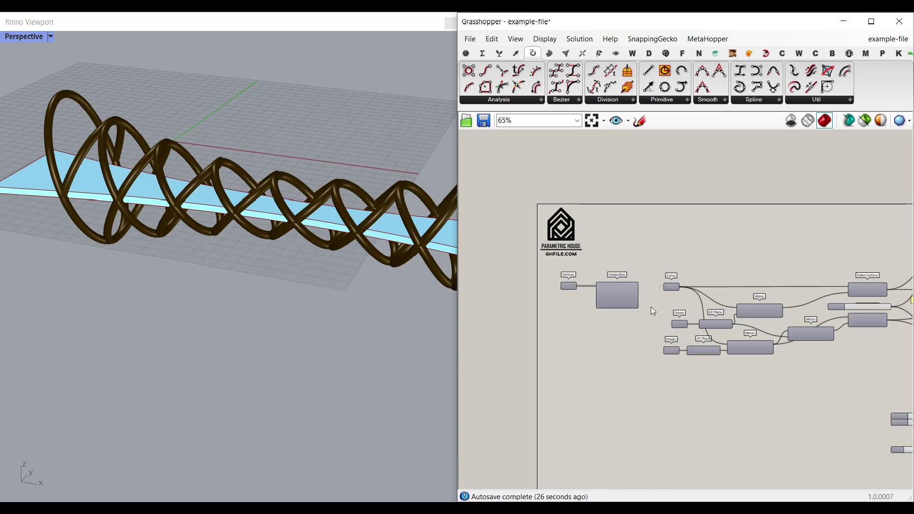
pyautogui.scroll(4, 659, 307)
pyautogui.moveTo(534, 269); pyautogui.dragTo(671, 294, button='right')
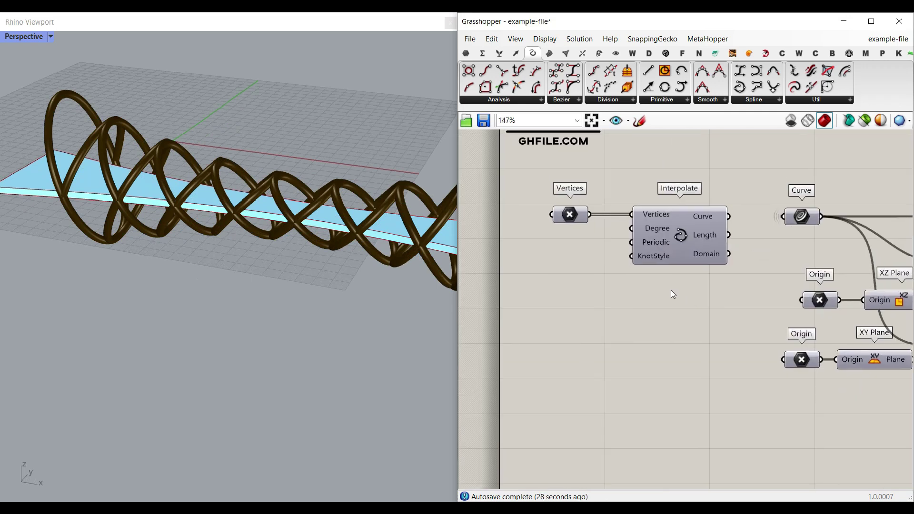
pyautogui.rightClick(575, 220)
pyautogui.click(601, 236)
pyautogui.rightClick(680, 232)
pyautogui.click(699, 248)
pyautogui.moveTo(311, 252); pyautogui.dragTo(231, 251, button='right')
pyautogui.scroll(-7, 226, 295)
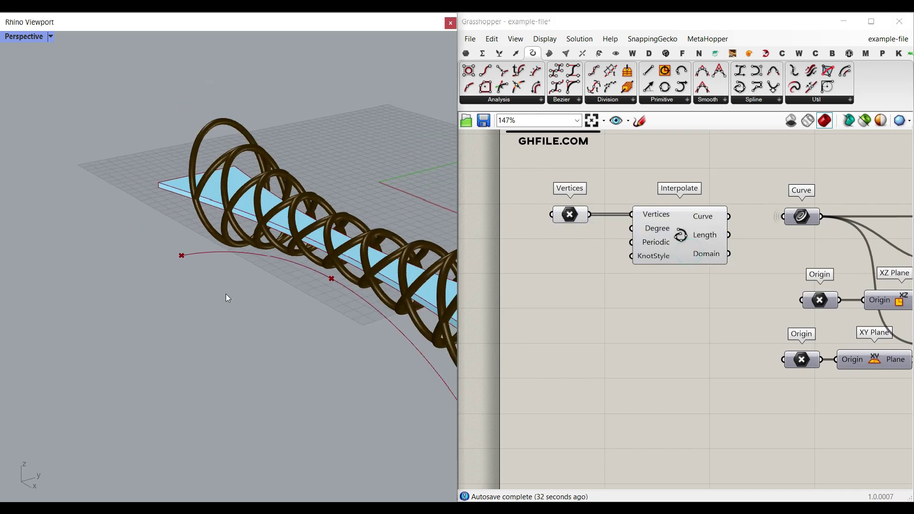
# Select the Vertices parameter and move its middle point outward to widen the bridge at midspan.
pyautogui.moveTo(578, 214); pyautogui.dragTo(581, 214)
pyautogui.scroll(5, 259, 295)
pyautogui.moveTo(324, 277); pyautogui.dragTo(235, 296)
pyautogui.moveTo(236, 297); pyautogui.dragTo(264, 284, button='right')
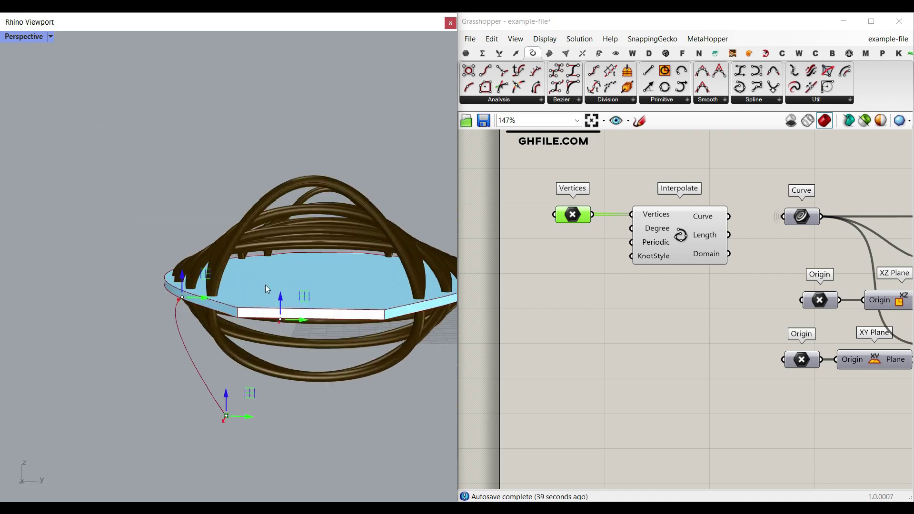
# Lower the minimum of Offset Curve's Distance slider to allow negative values, and save the definition.
pyautogui.scroll(-10, 636, 285)
pyautogui.moveTo(905, 341); pyautogui.dragTo(595, 312, button='right')
pyautogui.moveTo(762, 325); pyautogui.dragTo(652, 315, button='right')
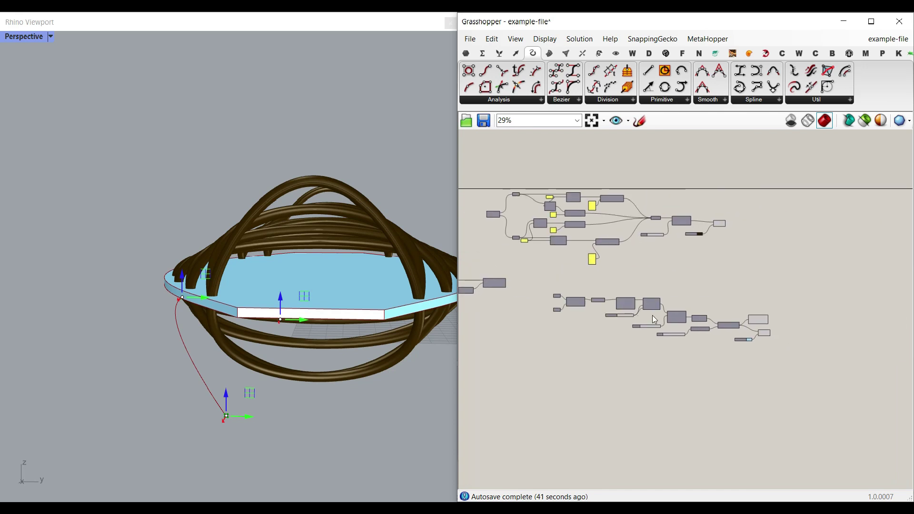
pyautogui.scroll(7, 657, 335)
pyautogui.scroll(2, 653, 344)
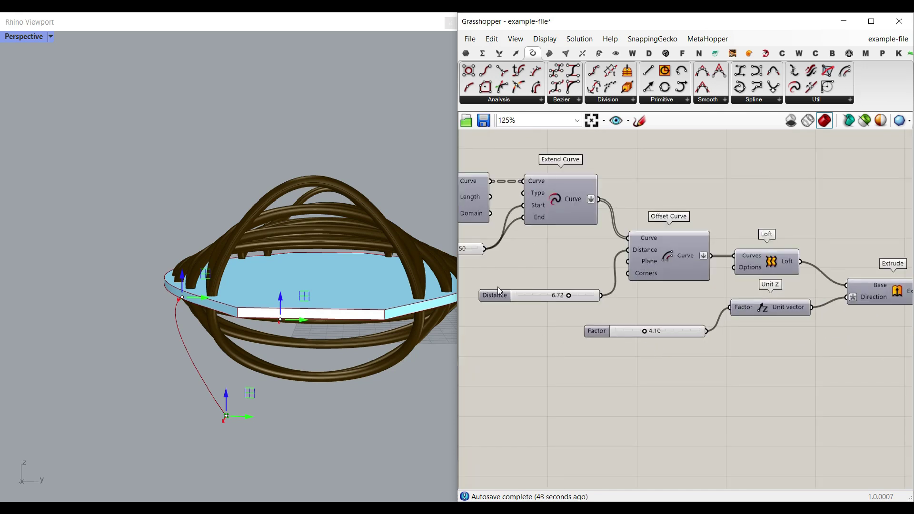
pyautogui.scroll(3, 498, 287)
pyautogui.doubleClick(490, 301)
pyautogui.doubleClick(568, 325)
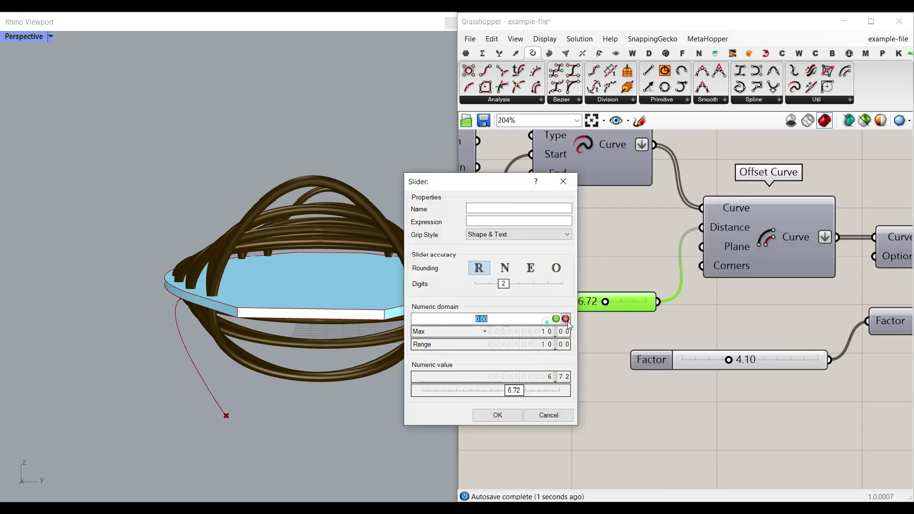
pyautogui.click(482, 416)
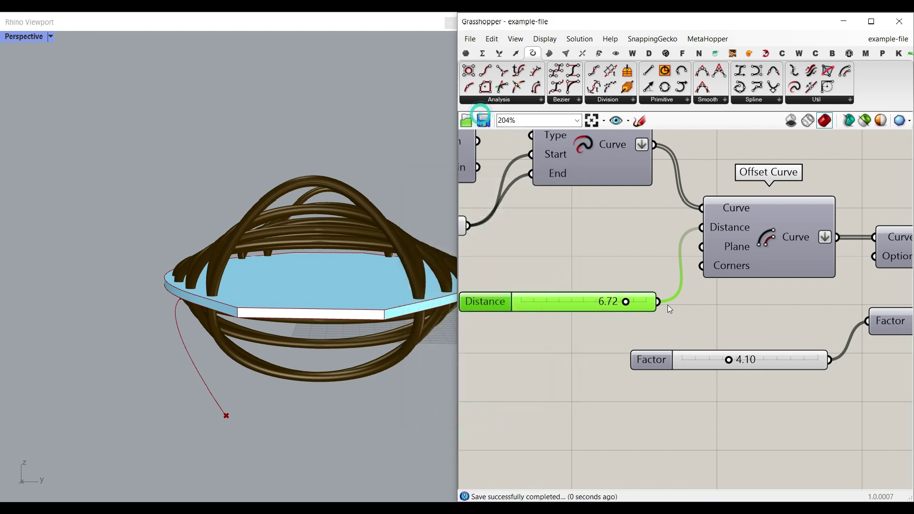
# Try a Distance of -9.96 for Offset Curve, view the deck, and return the slider to a positive value.
pyautogui.moveTo(626, 304); pyautogui.dragTo(521, 301)
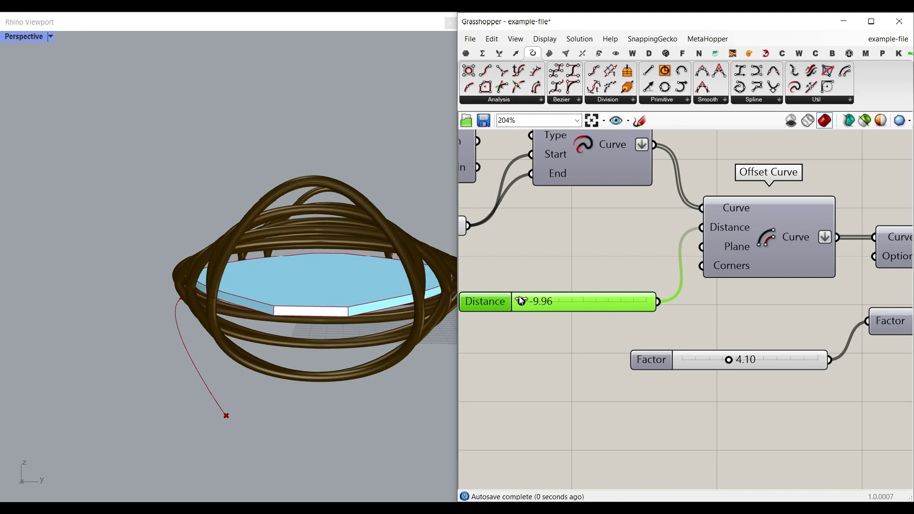
pyautogui.moveTo(284, 309)
pyautogui.mouseDown(button='right')
pyautogui.moveTo(129, 322)
pyautogui.moveTo(86, 307)
pyautogui.moveTo(287, 318)
pyautogui.mouseUp(button='right')
pyautogui.moveTo(521, 303); pyautogui.dragTo(625, 308)
# Select the Vertices parameter and move its middle point back inward to narrow the bridge at midspan.
pyautogui.scroll(-6, 626, 305)
pyautogui.moveTo(510, 300); pyautogui.dragTo(907, 350, button='right')
pyautogui.moveTo(580, 294); pyautogui.dragTo(687, 314, button='right')
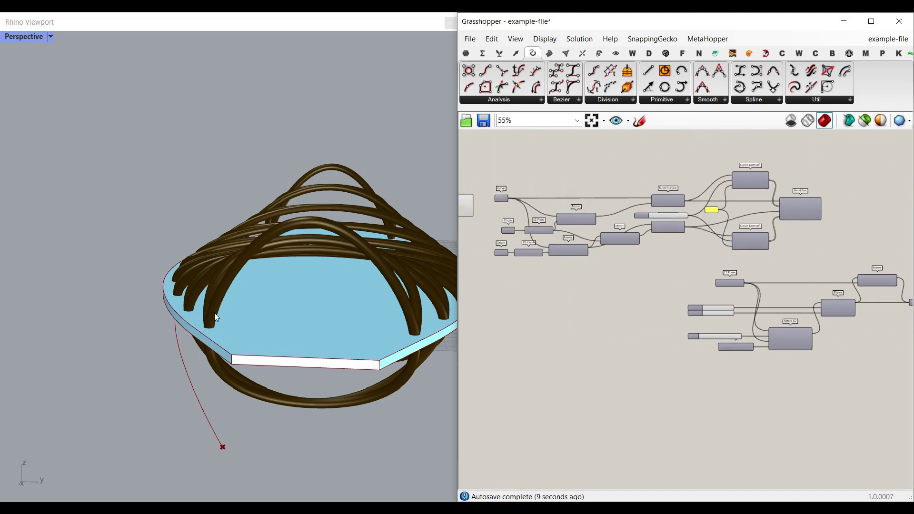
pyautogui.moveTo(483, 252); pyautogui.dragTo(636, 279, button='right')
pyautogui.click(568, 226)
pyautogui.moveTo(225, 297); pyautogui.dragTo(549, 334, button='right')
pyautogui.click(655, 343)
# Examine the reshaped bridge from several angles together with its definition.
pyautogui.moveTo(746, 347); pyautogui.dragTo(639, 330, button='right')
pyautogui.scroll(-6, 639, 330)
pyautogui.scroll(8, 625, 321)
pyautogui.moveTo(241, 321); pyautogui.dragTo(331, 335, button='right')
pyautogui.moveTo(653, 280); pyautogui.dragTo(734, 294, button='right')
pyautogui.scroll(-6, 733, 294)
pyautogui.moveTo(581, 287); pyautogui.dragTo(539, 270, button='right')
# Turn on the preview of the two Origin points that feed the XZ Plane and XY Plane components.
pyautogui.scroll(7, 637, 263)
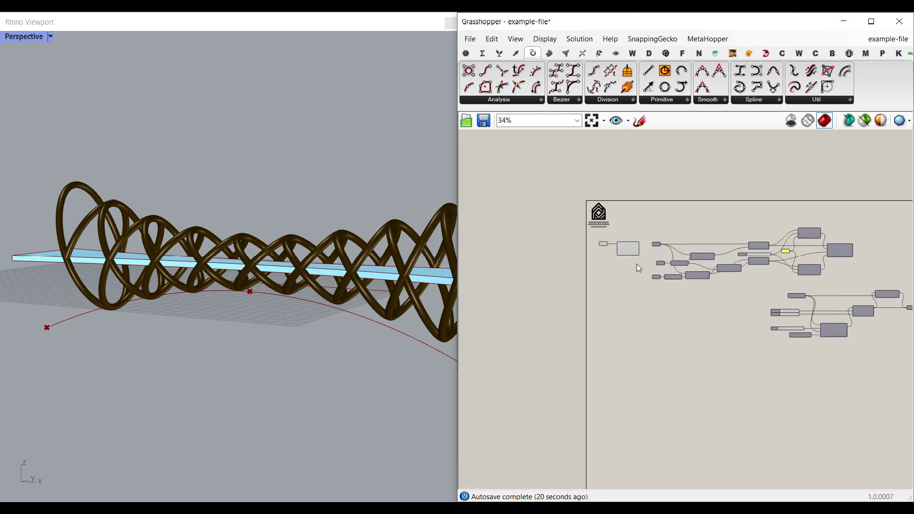
pyautogui.moveTo(649, 234); pyautogui.dragTo(627, 272, button='right')
pyautogui.moveTo(582, 367); pyautogui.dragTo(582, 366)
pyautogui.click(623, 356)
pyautogui.rightClick(563, 311)
pyautogui.click(579, 317)
pyautogui.click(550, 308)
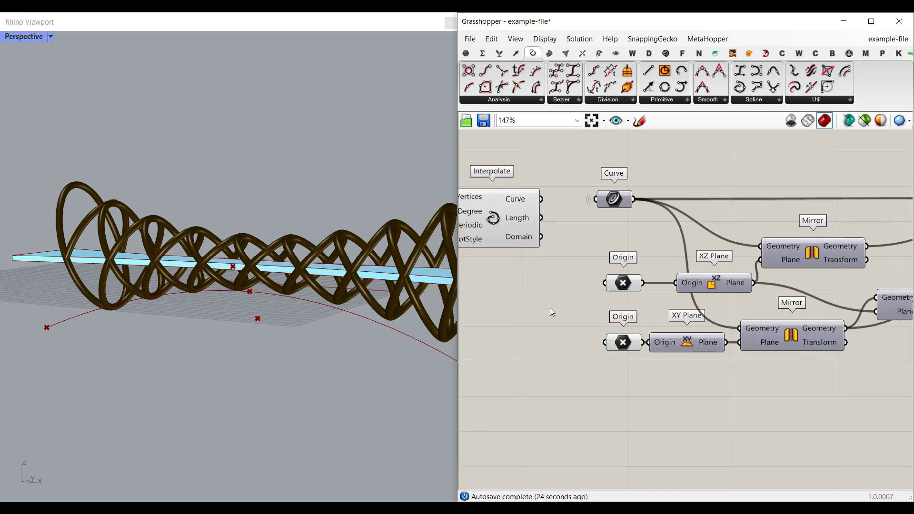
# Select the XZ Plane's and XY Plane's Origin points in turn and examine their positions on the bridge.
pyautogui.moveTo(276, 306); pyautogui.dragTo(340, 334, button='right')
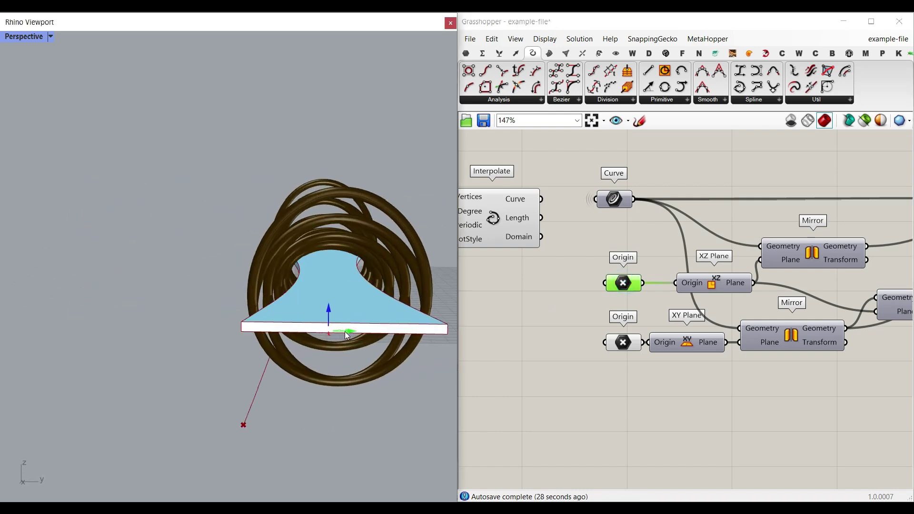
pyautogui.keyDown('shift'); pyautogui.moveTo(335, 354); pyautogui.dragTo(351, 341, button='right'); pyautogui.keyUp('shift')
pyautogui.click(610, 340)
pyautogui.moveTo(214, 238); pyautogui.dragTo(214, 236)
pyautogui.moveTo(263, 274); pyautogui.dragTo(251, 299, button='right')
pyautogui.scroll(-5, 287, 277)
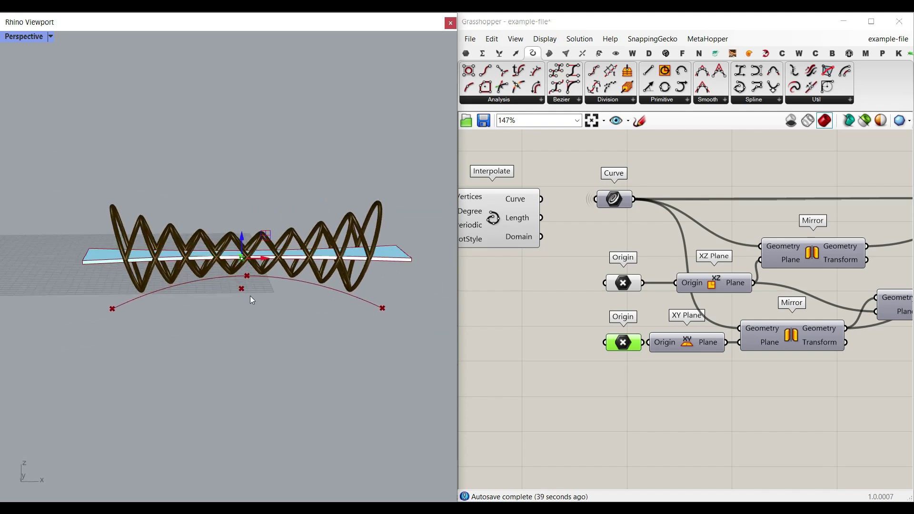
# Review the whole definition and the complete bridge in perspective.
pyautogui.scroll(-6, 572, 336)
pyautogui.scroll(-1, 576, 348)
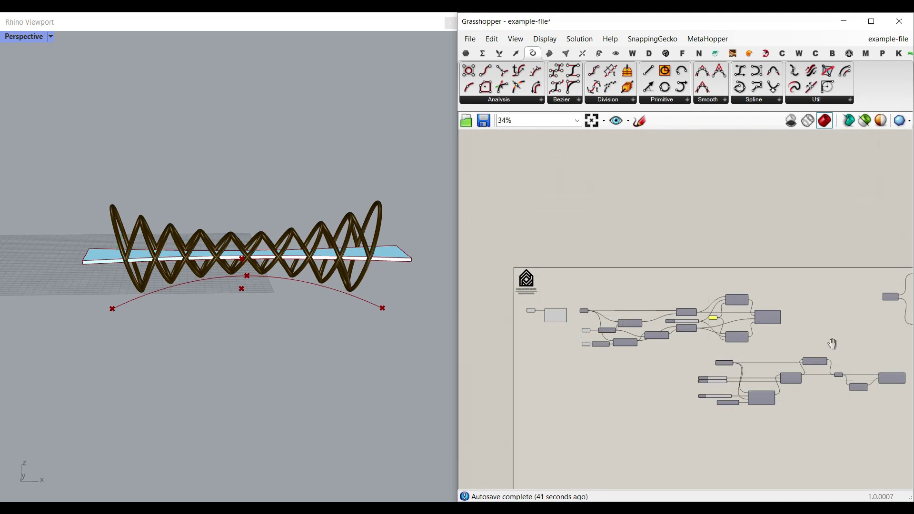
pyautogui.scroll(-6, 729, 338)
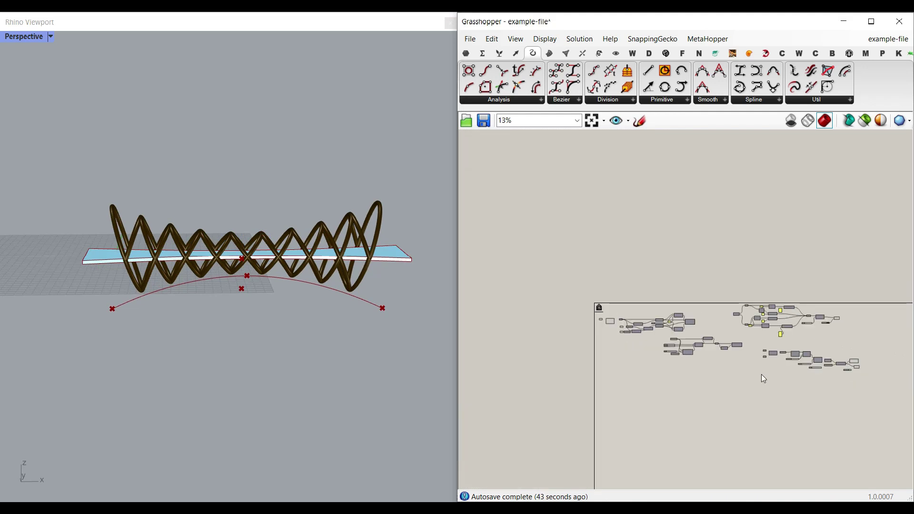
pyautogui.moveTo(122, 377); pyautogui.dragTo(147, 309, button='right')
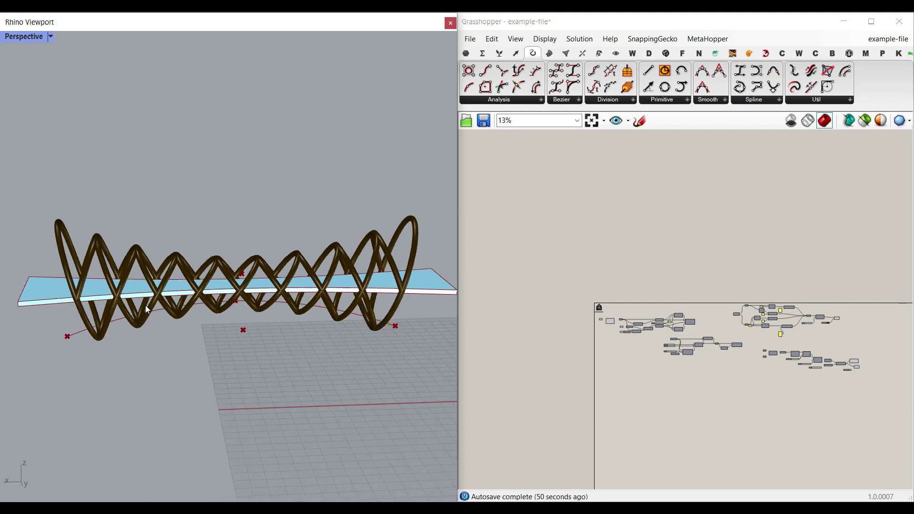